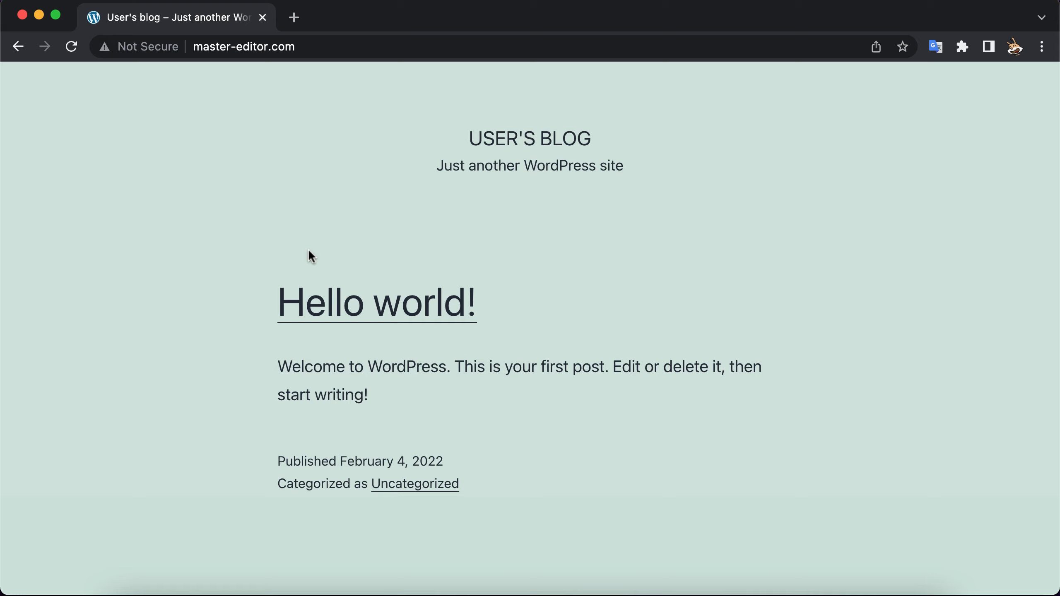
Look over the blog's front page from the "Hello world!" post down to the footer
left_click_drag(277, 368, 375, 404)
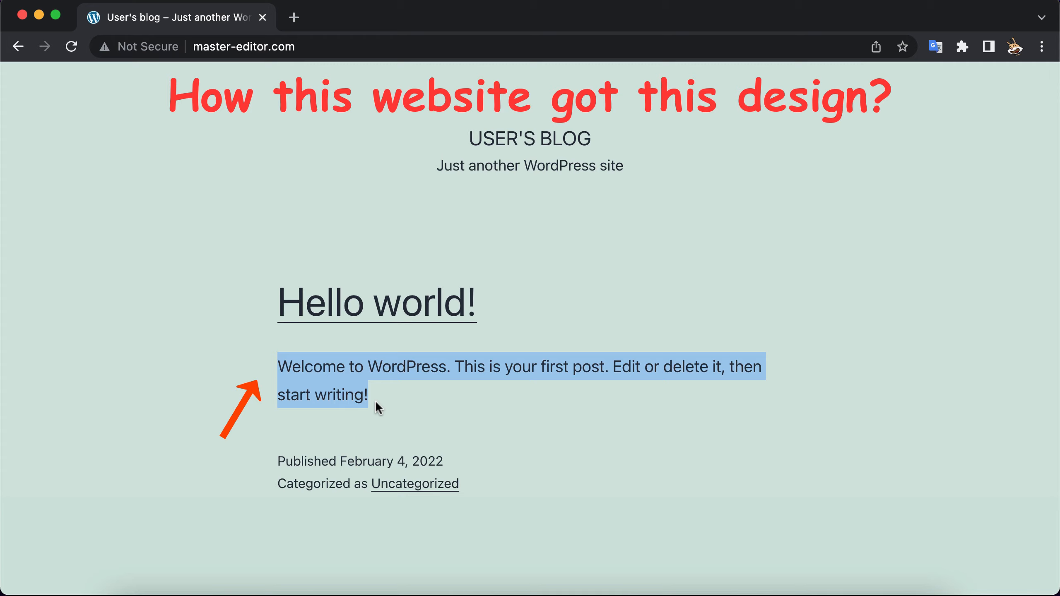
scroll(375, 400, "down", 5)
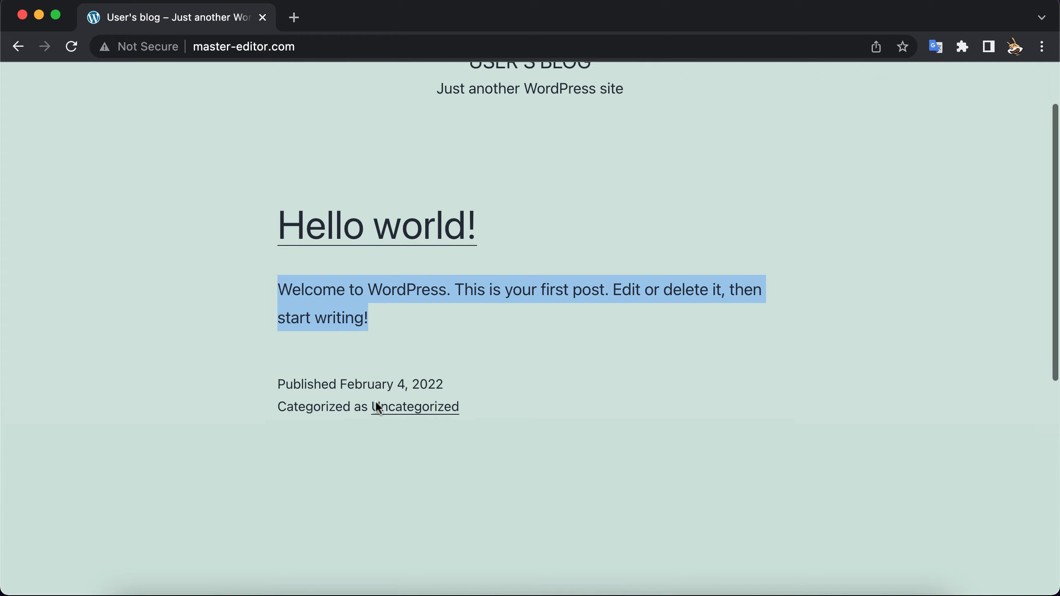
scroll(376, 403, "down", 5)
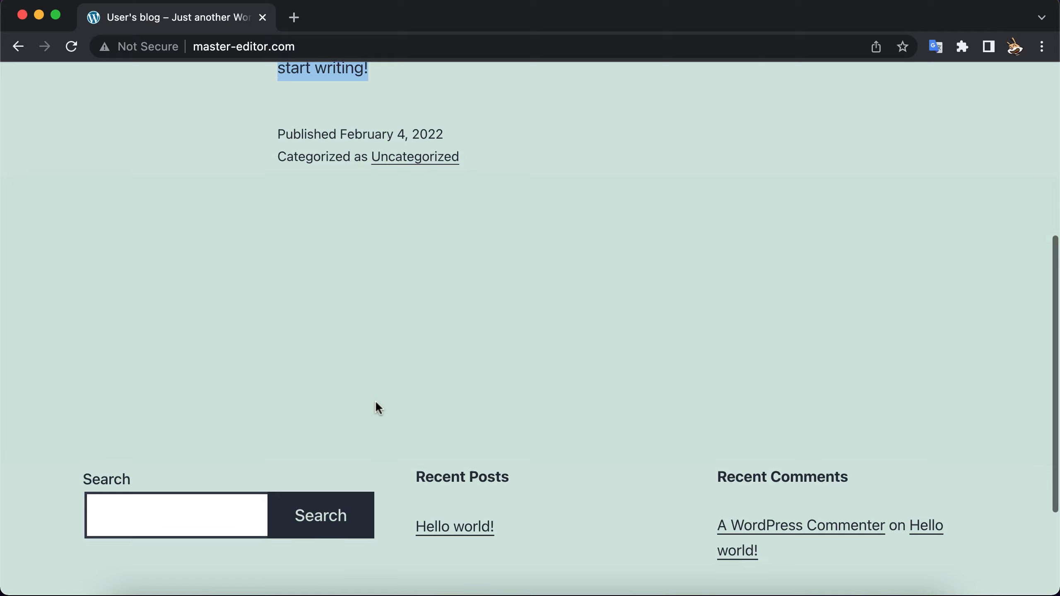
scroll(376, 403, "down", 4)
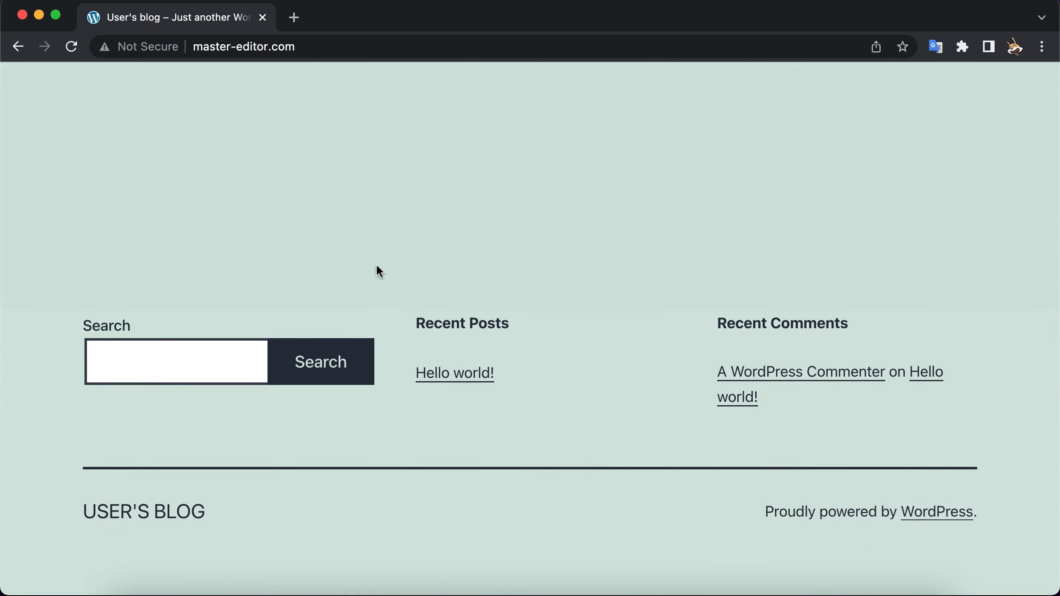
Open the WordPress admin login page at master-editor.com/wp-admin
left_click(333, 56)
left_click(342, 52)
type("/")
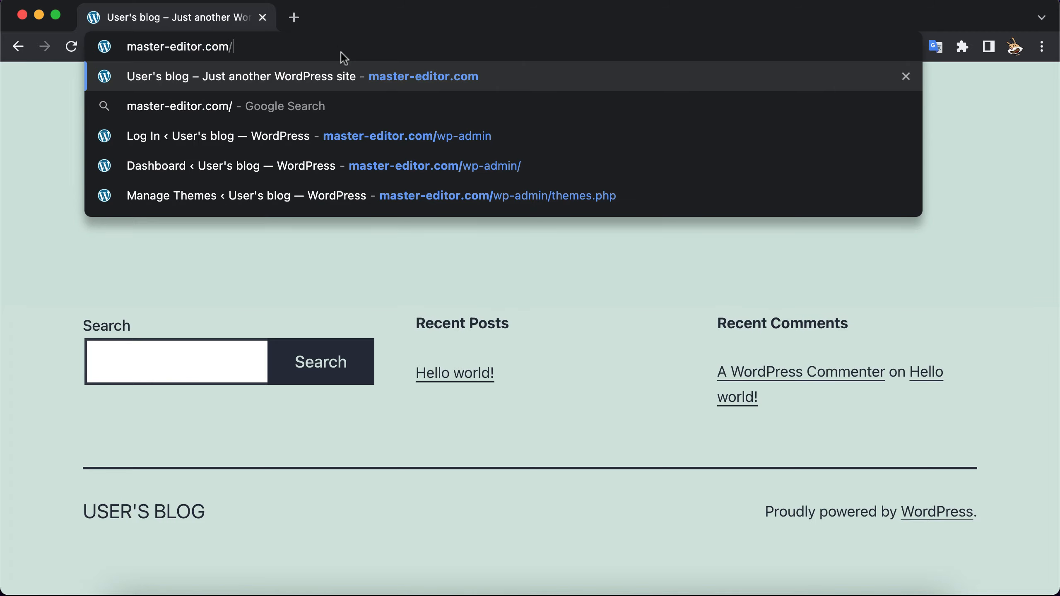
type("wp-admin")
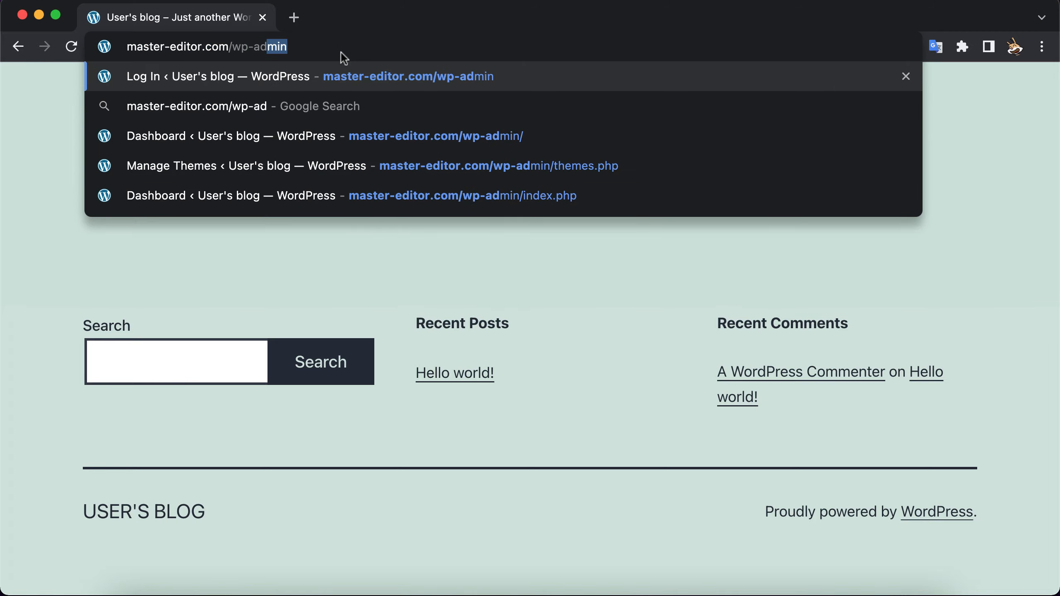
key("Return")
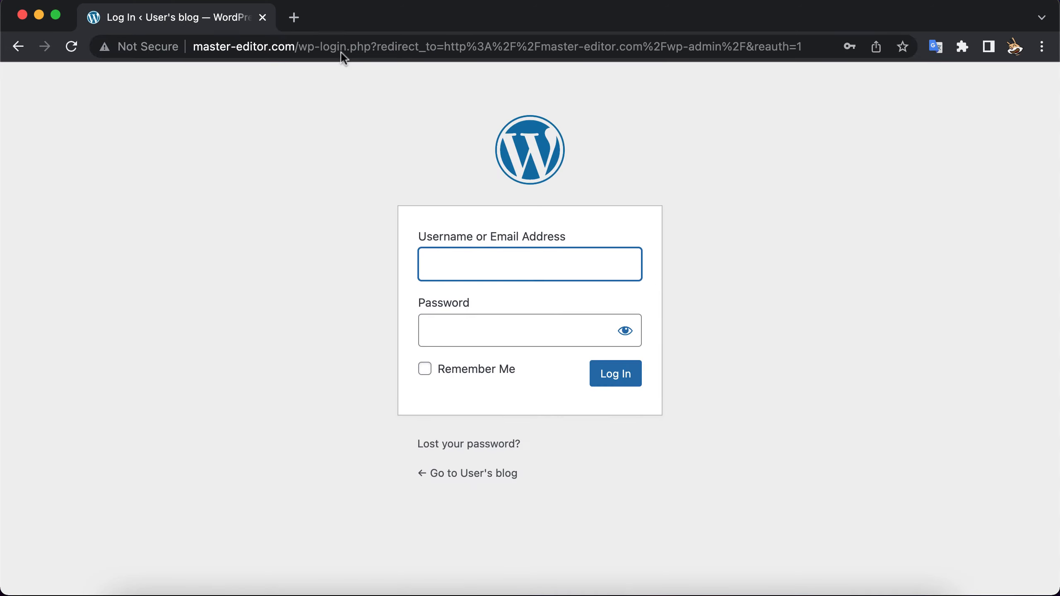
Fill the username and password fields with the saved credentials and log in
left_click(453, 257)
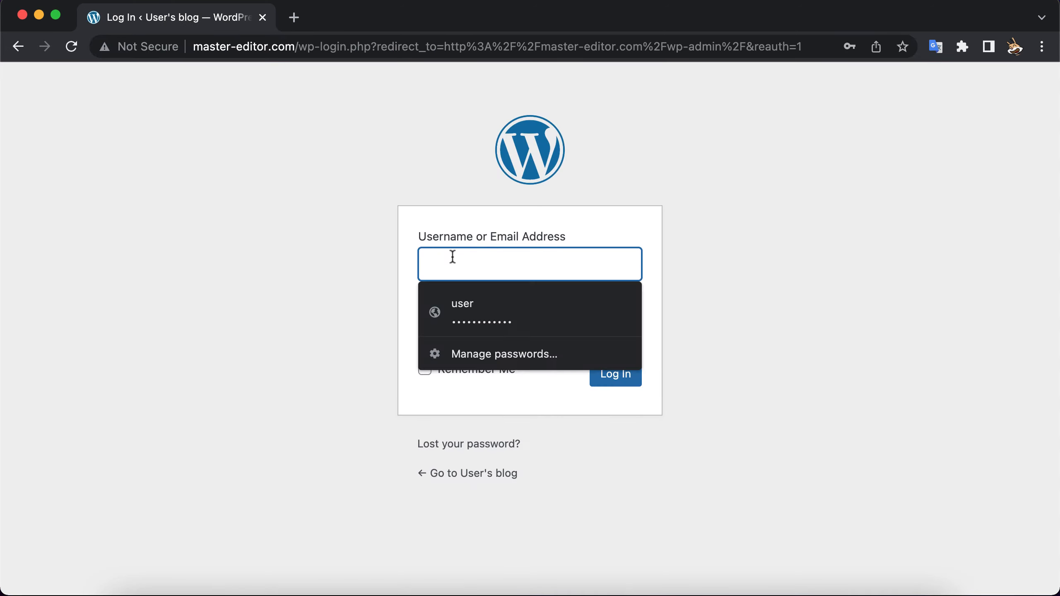
left_click(489, 312)
left_click(614, 374)
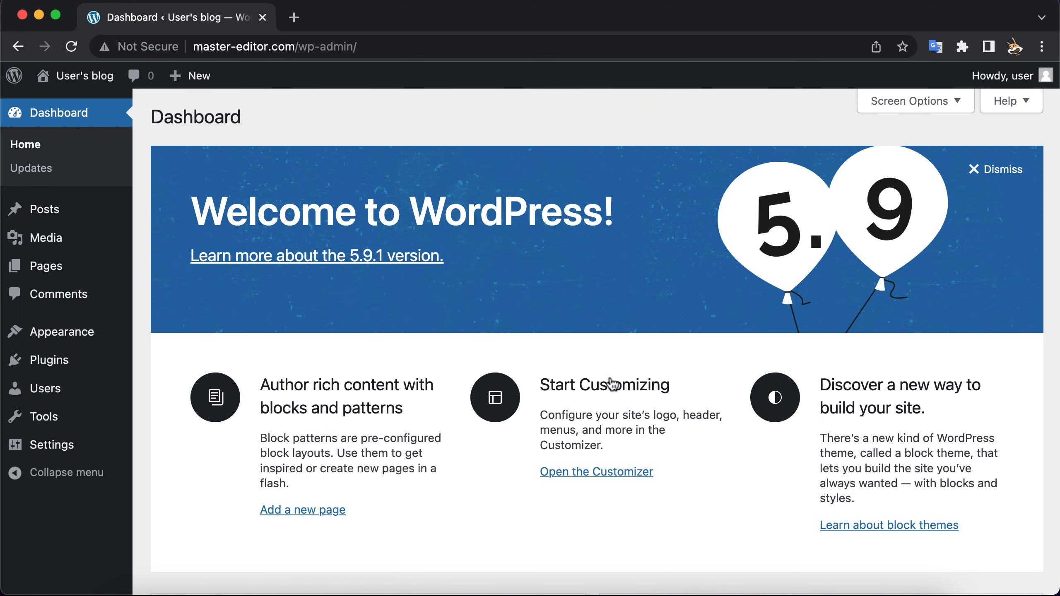
Open the "Hello world!" post for editing from the list of all posts
scroll(613, 384, "down", 5)
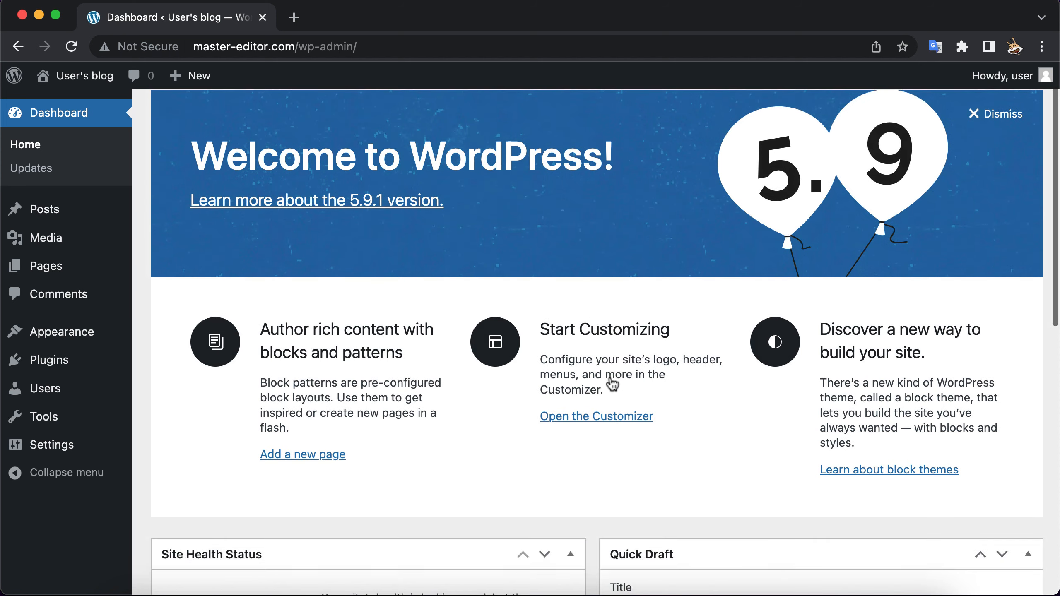
scroll(613, 383, "down", 4)
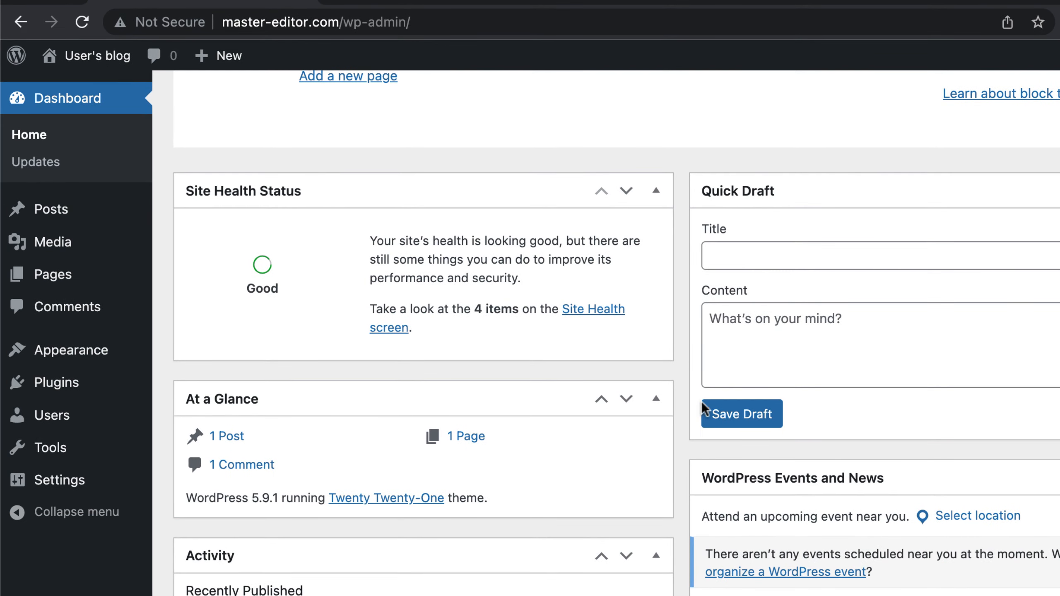
left_click(82, 215)
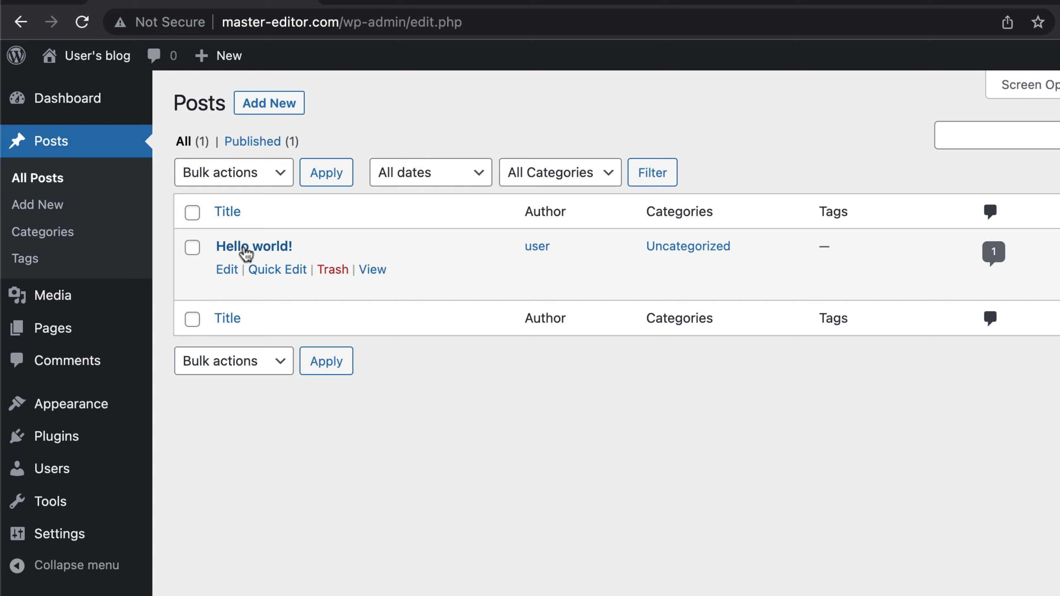
left_click(247, 250)
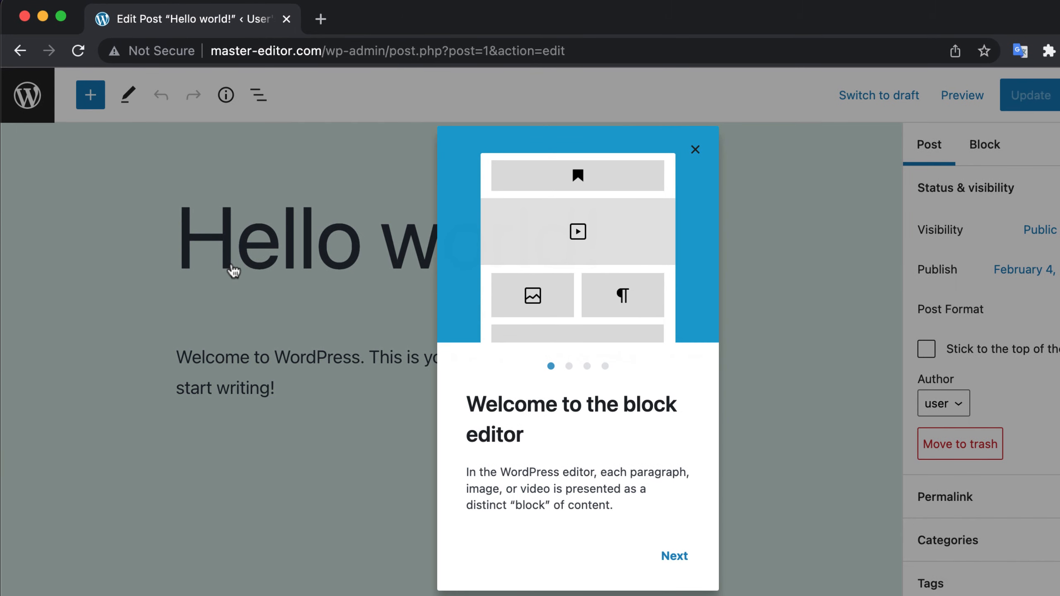
Go through all pages of the block editor welcome guide and finish it
left_click(675, 555)
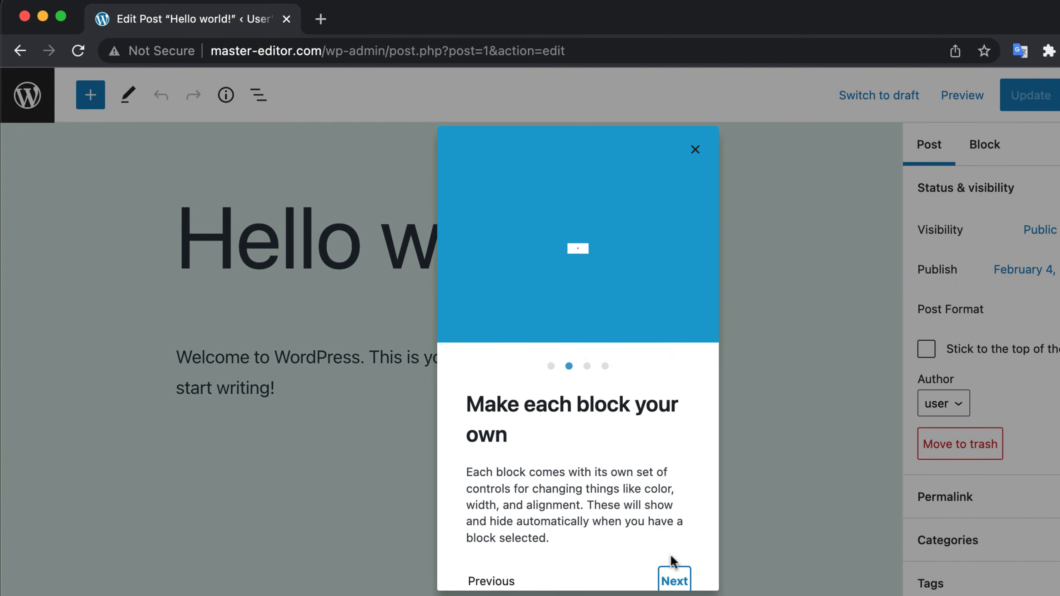
left_click(674, 580)
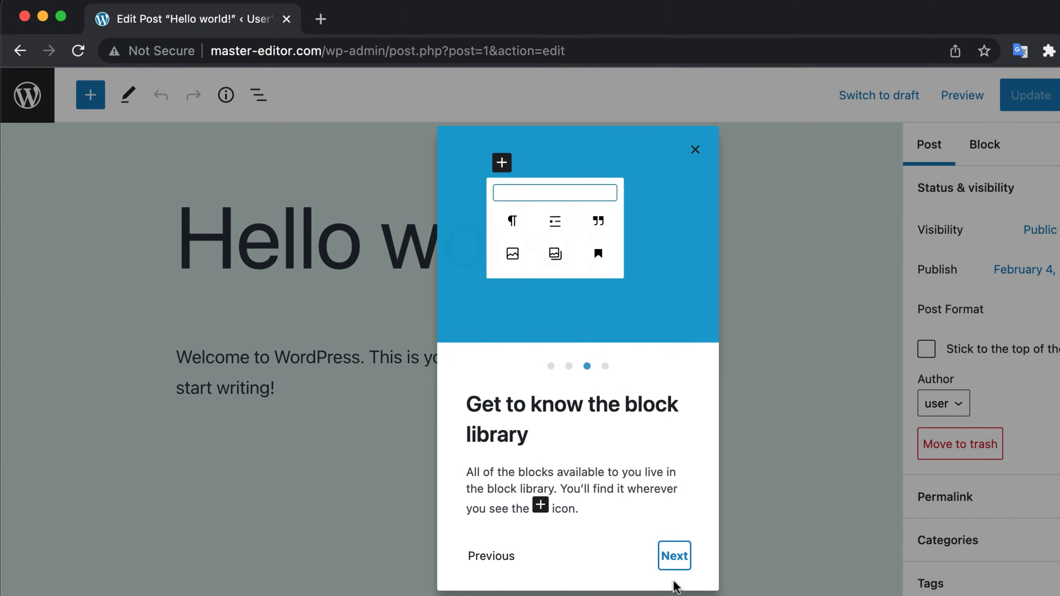
left_click(674, 557)
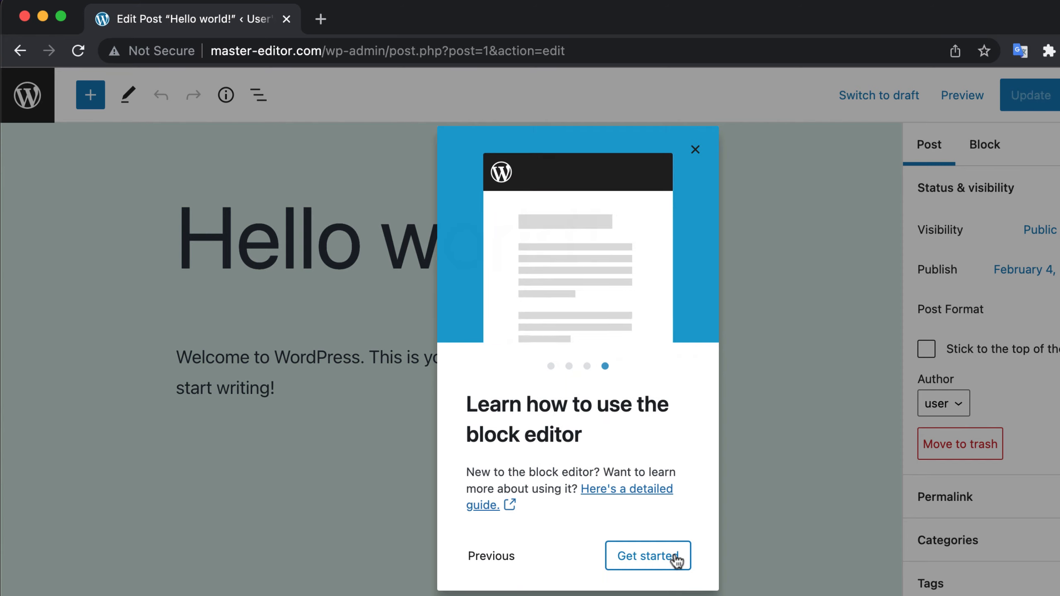
left_click(648, 556)
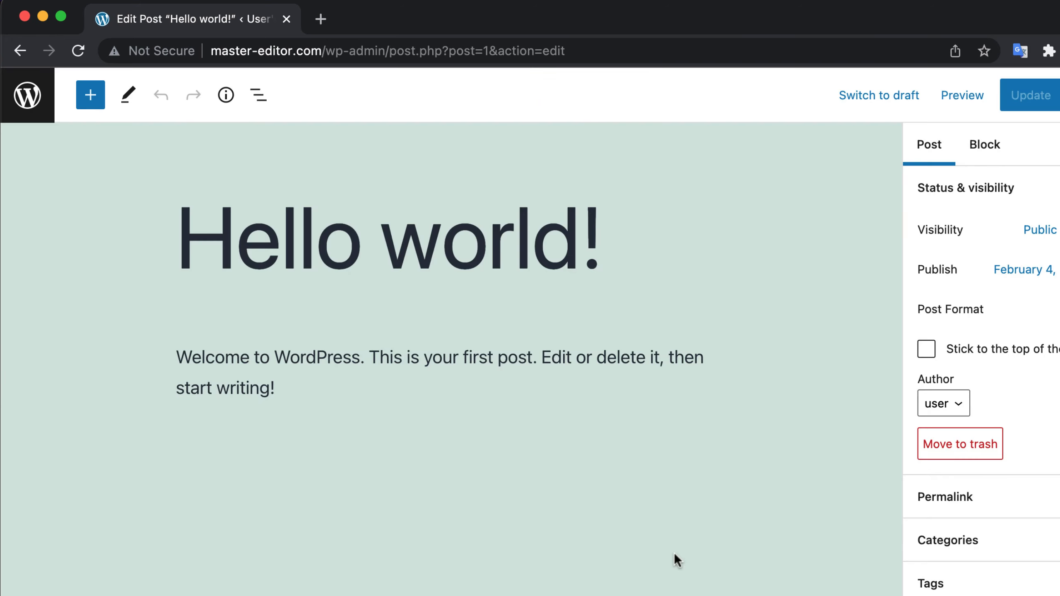
Select the body paragraph and the post title in turn to compare the block settings with the post settings
double_click(505, 368)
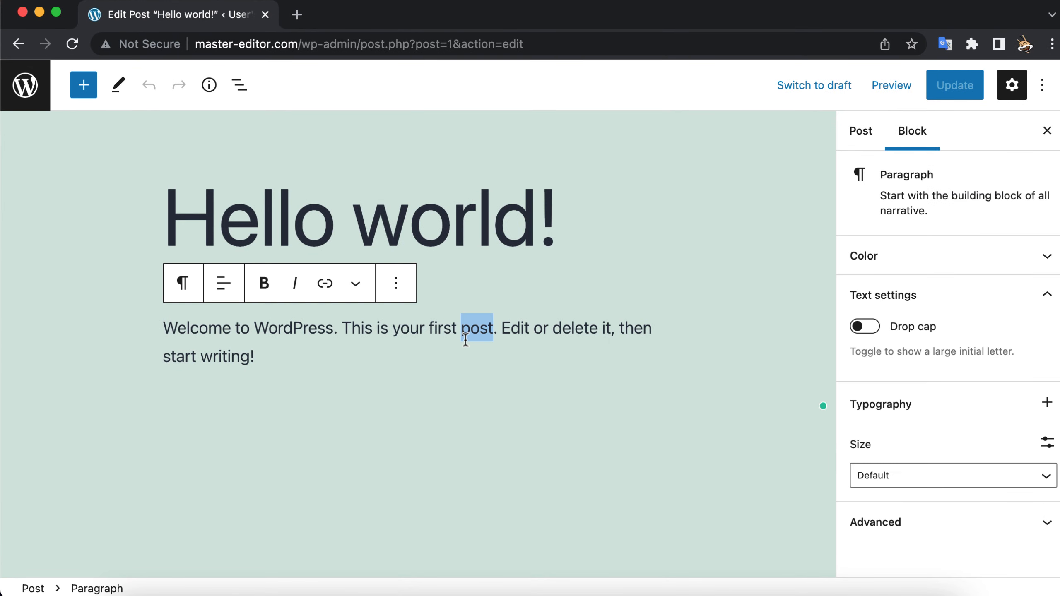
left_click(310, 330)
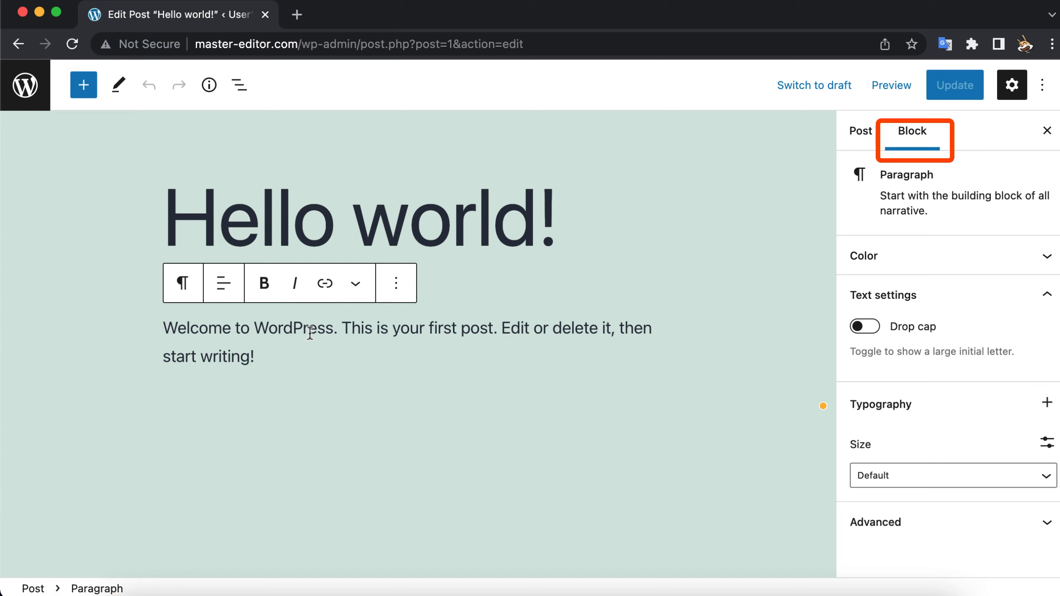
left_click(393, 215)
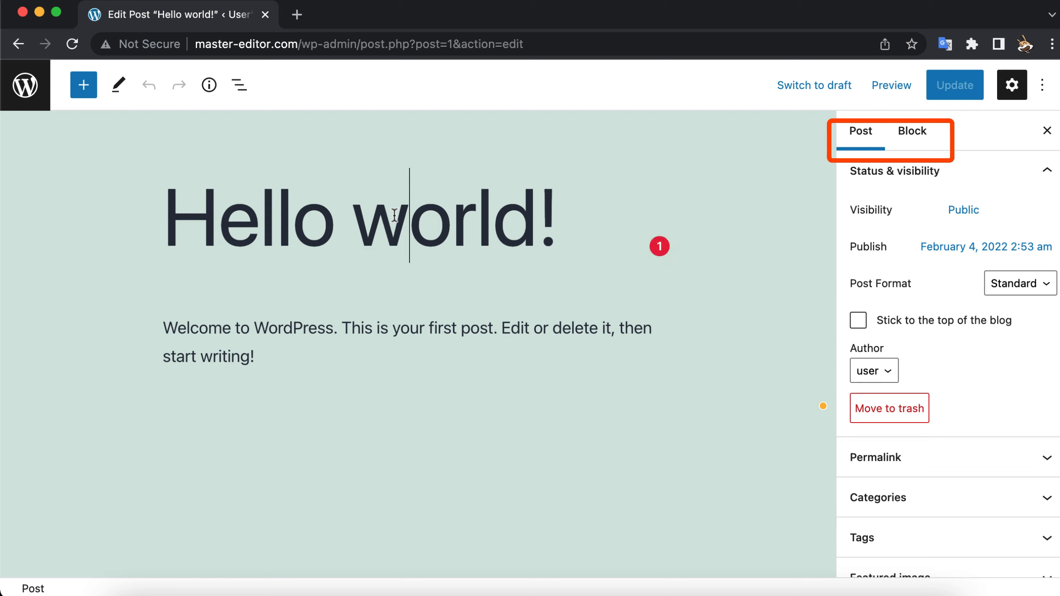
Replace the post title with "Hi from Master Editor"
double_click(394, 215)
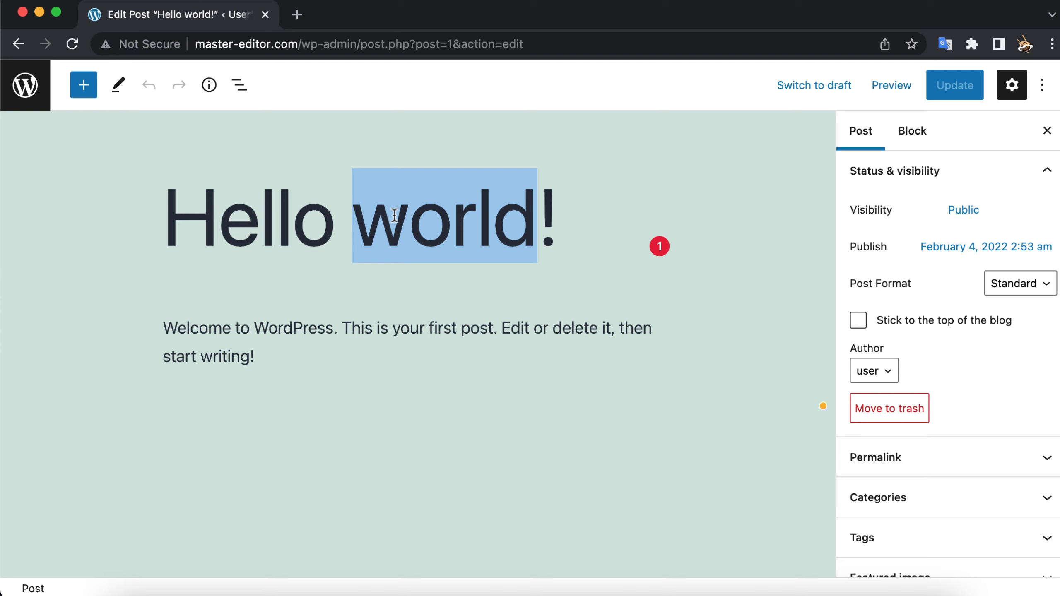
triple_click(394, 215)
type("Hi from ")
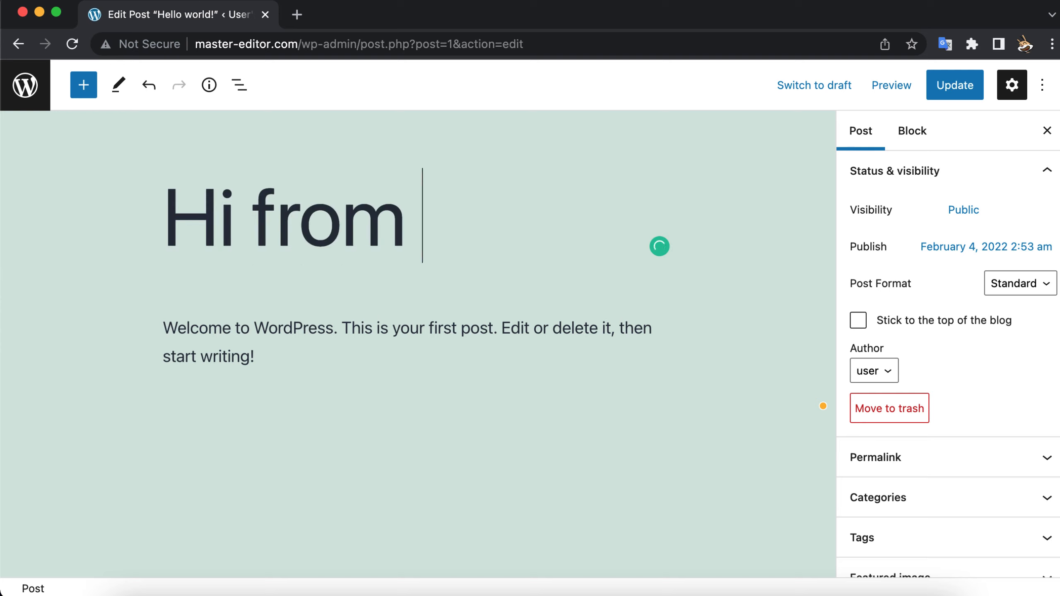
type("Master Editor")
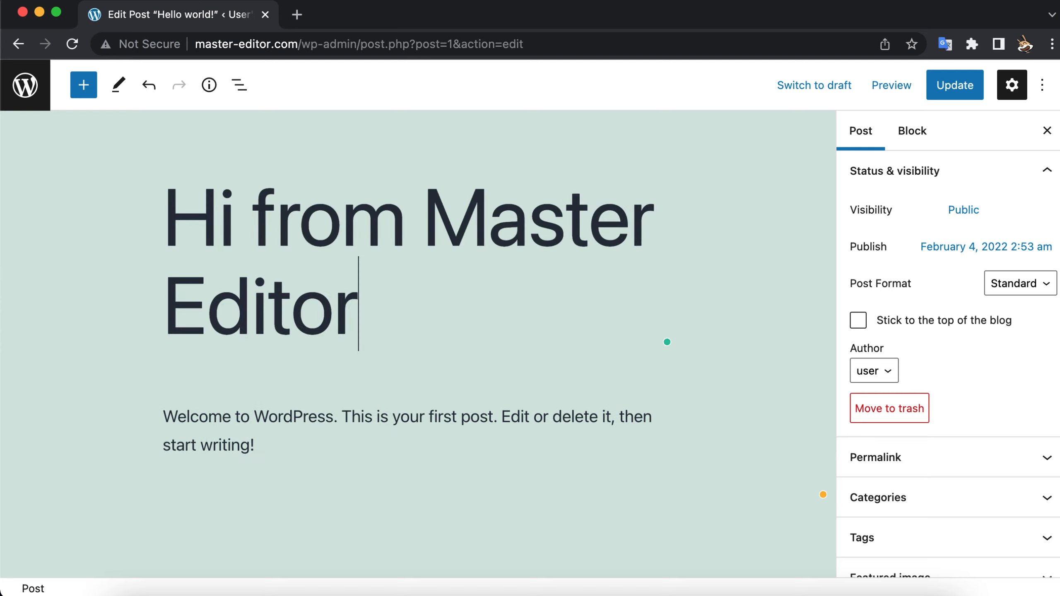
triple_click(356, 411)
type("Welcome to mas")
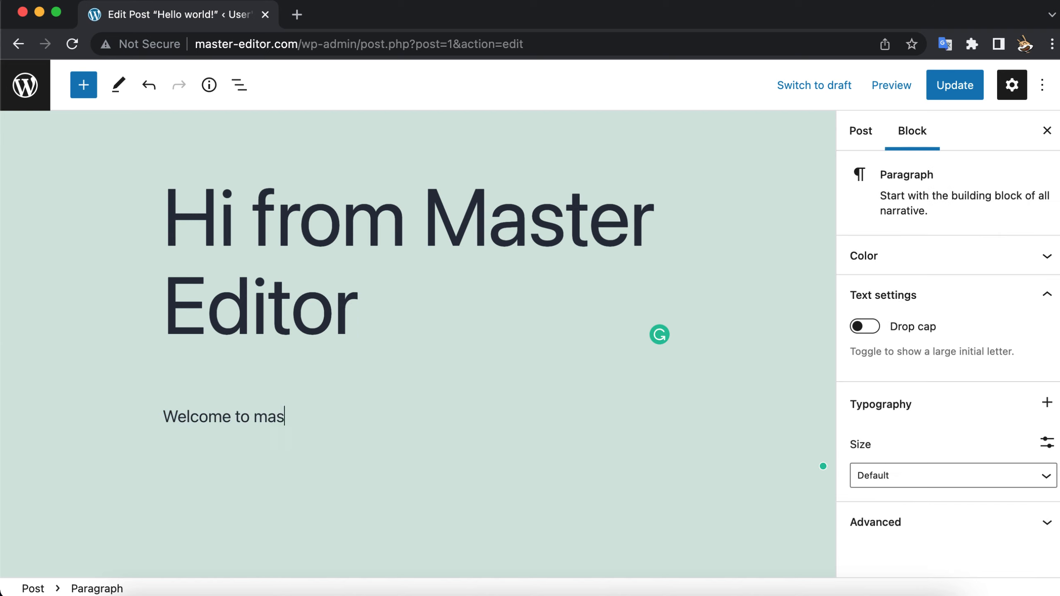
type("ter-editor.com. ")
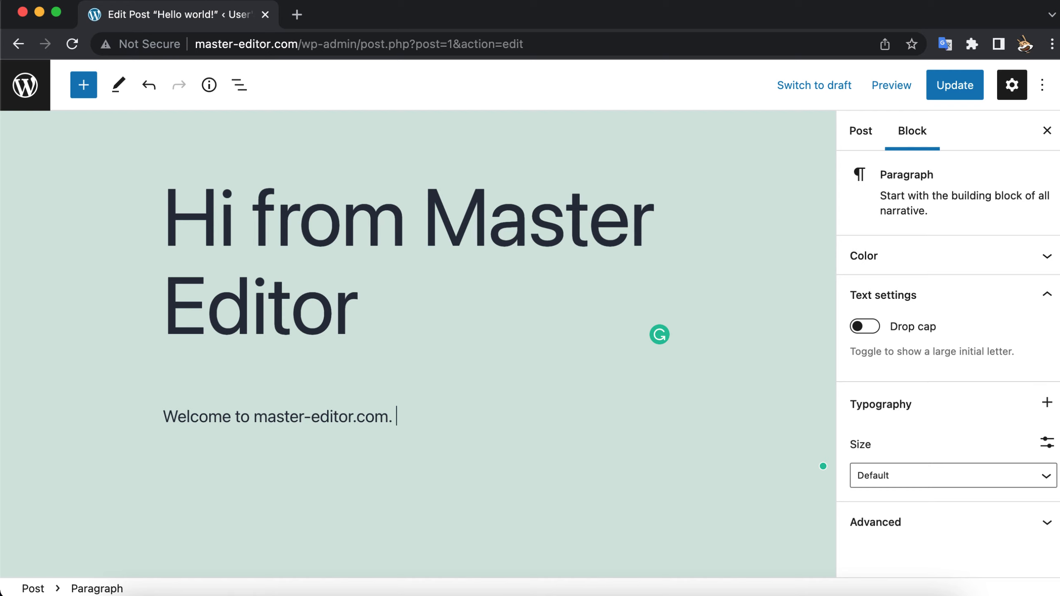
type("I also have a YouTube")
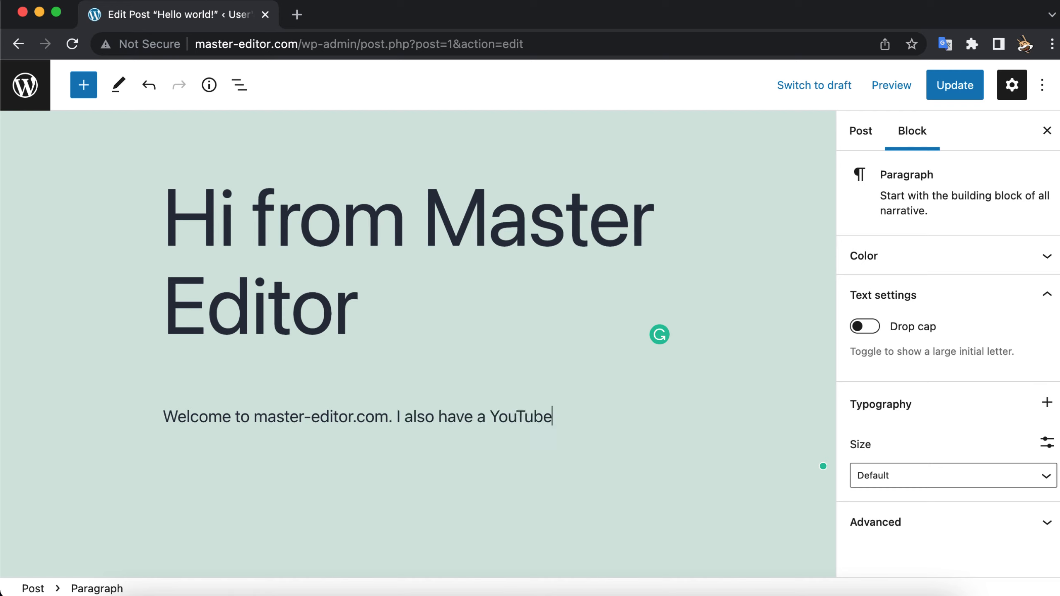
type(" channel:")
type("https://youtube.com/channel/UC9Zxs94a1bVaAwBT5VFKnSg")
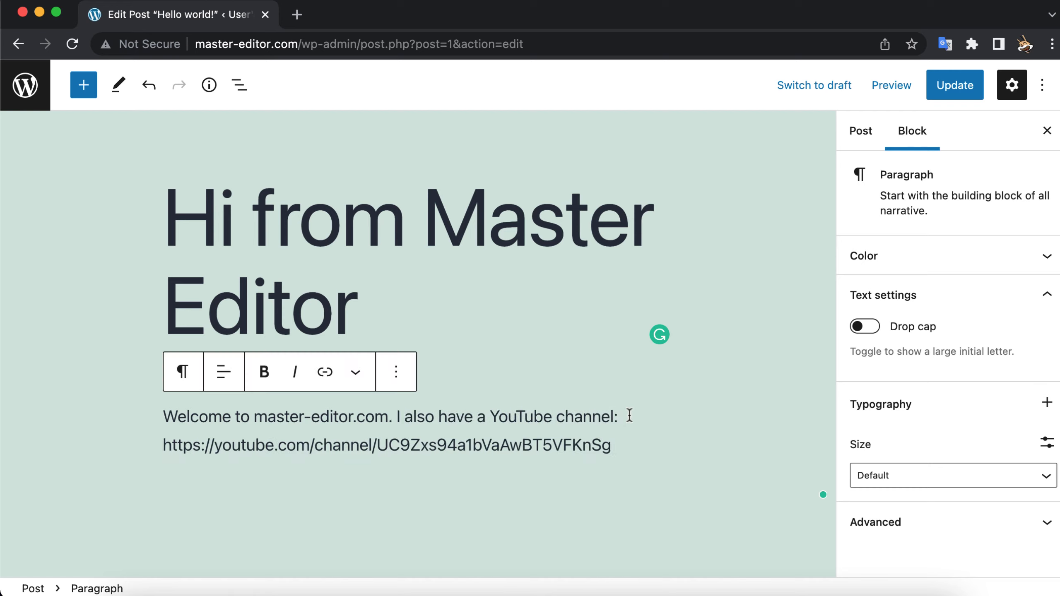
Add a second paragraph reading "Please check my channel for audio and video editing tips."
key("Return")
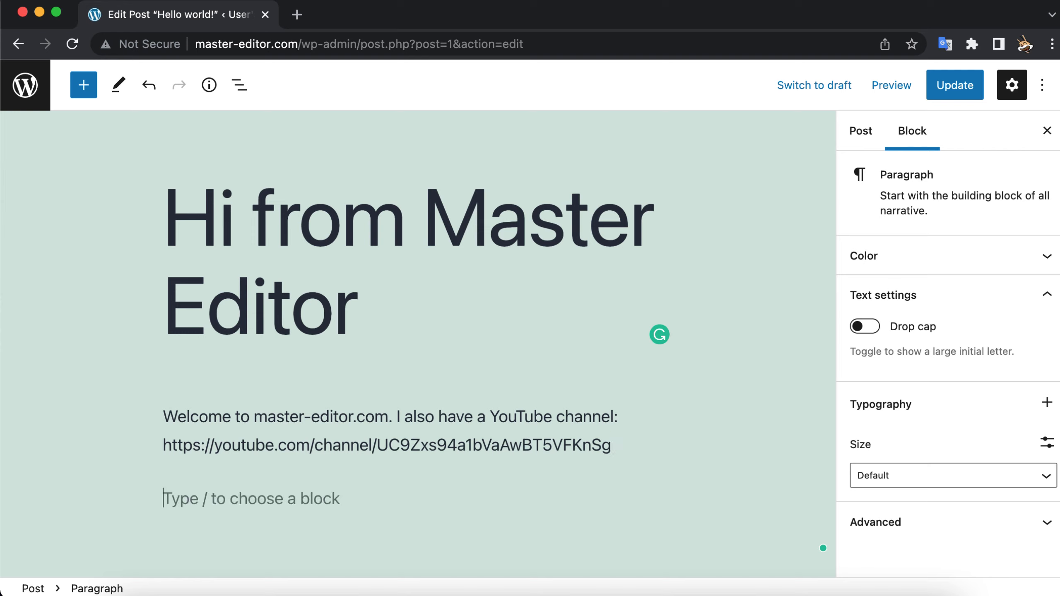
type("Please check my channel for")
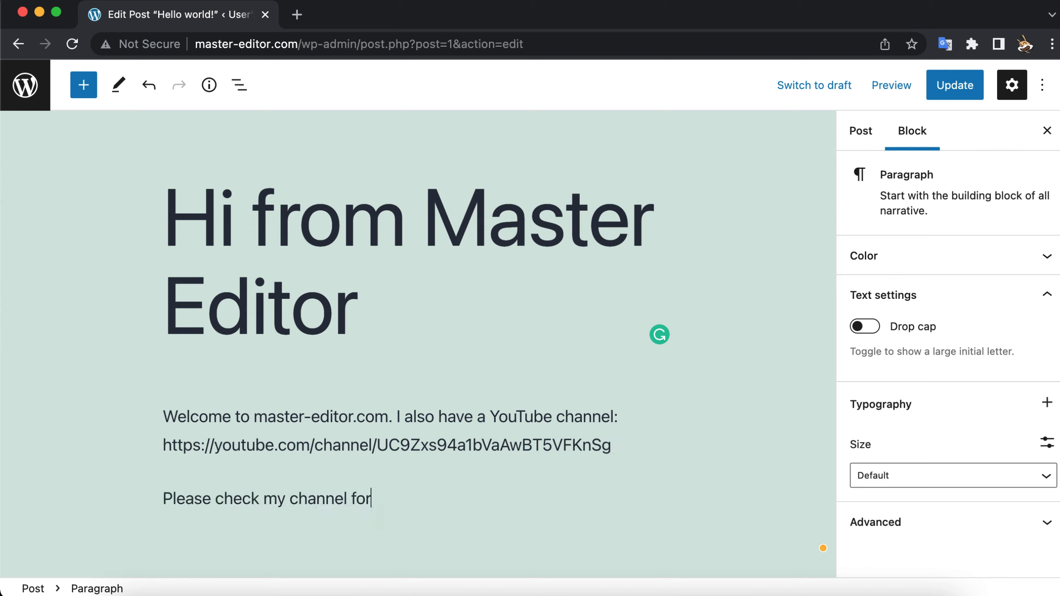
type(" audio and video editing tips.")
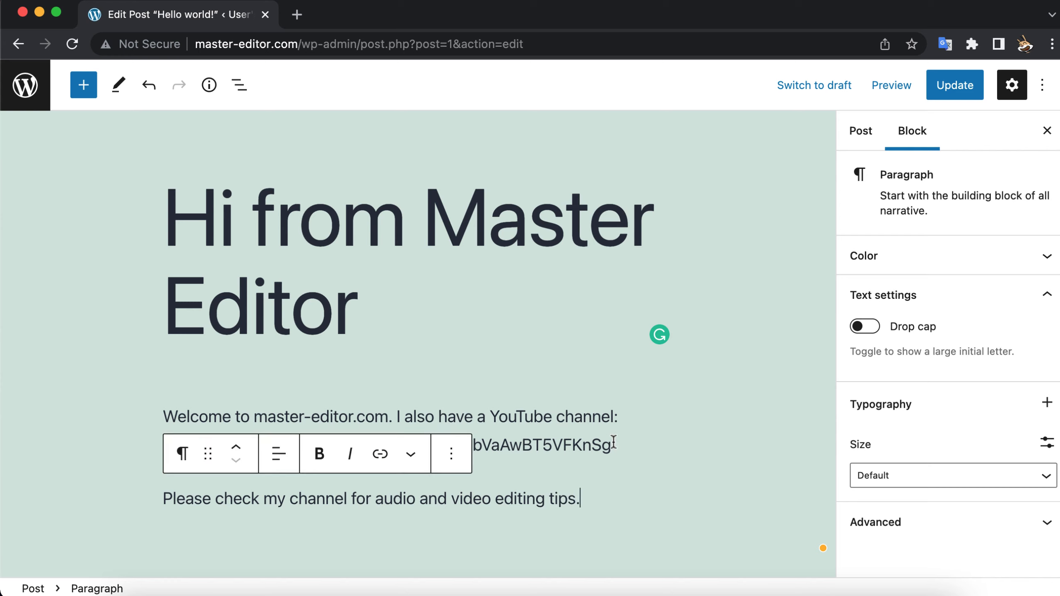
Add an empty Image block below the second paragraph of the post
scroll(613, 442, "down", 3)
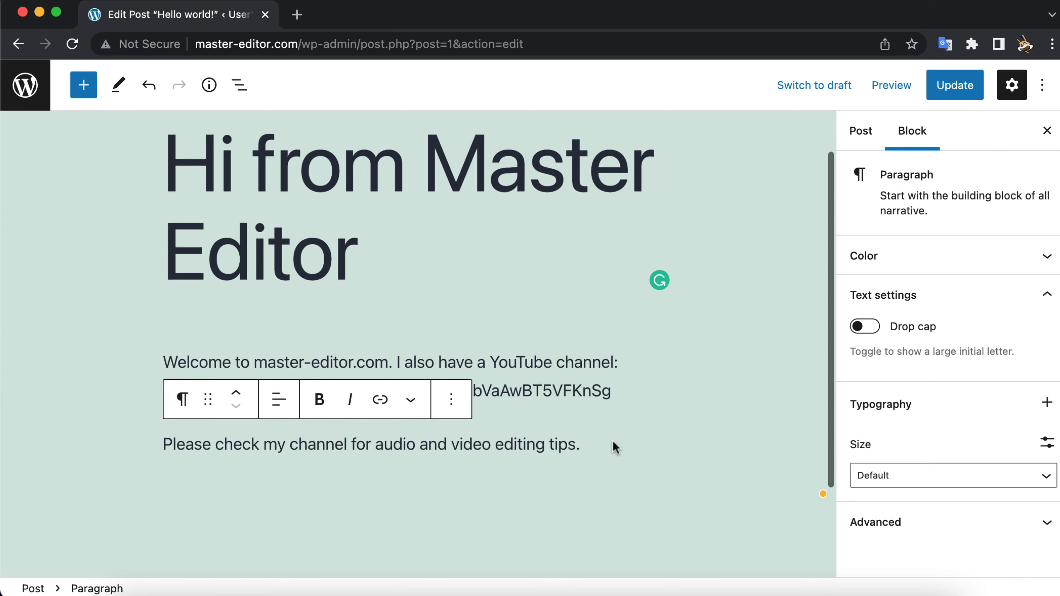
key("Return")
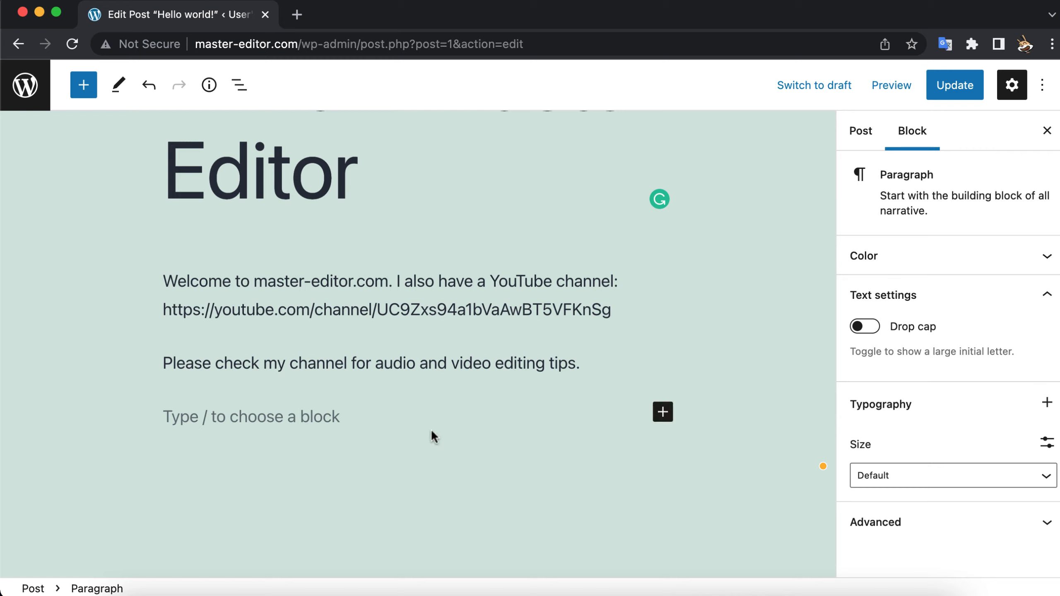
left_click(662, 412)
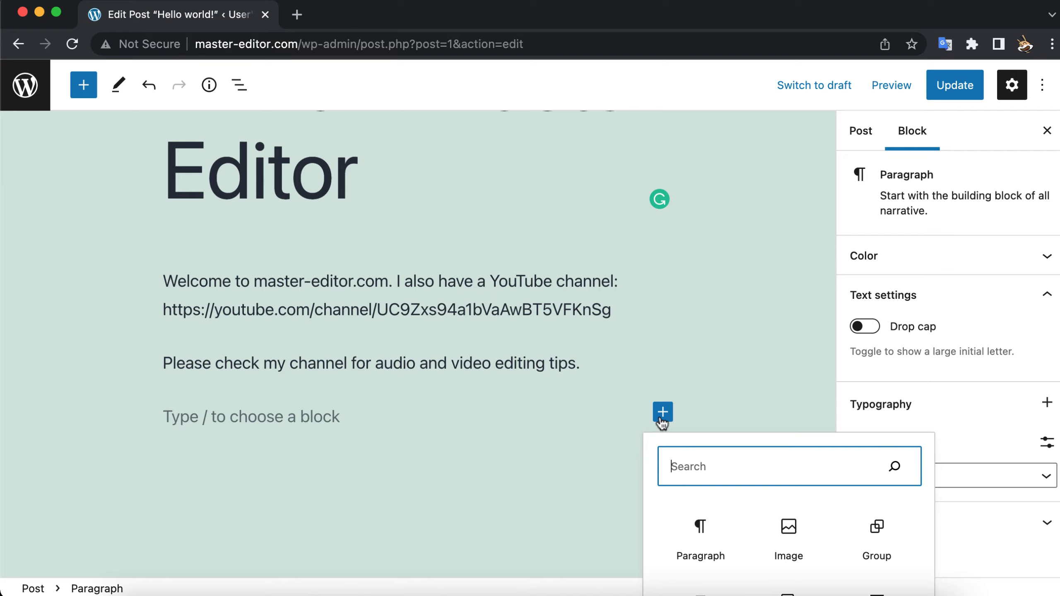
left_click(790, 533)
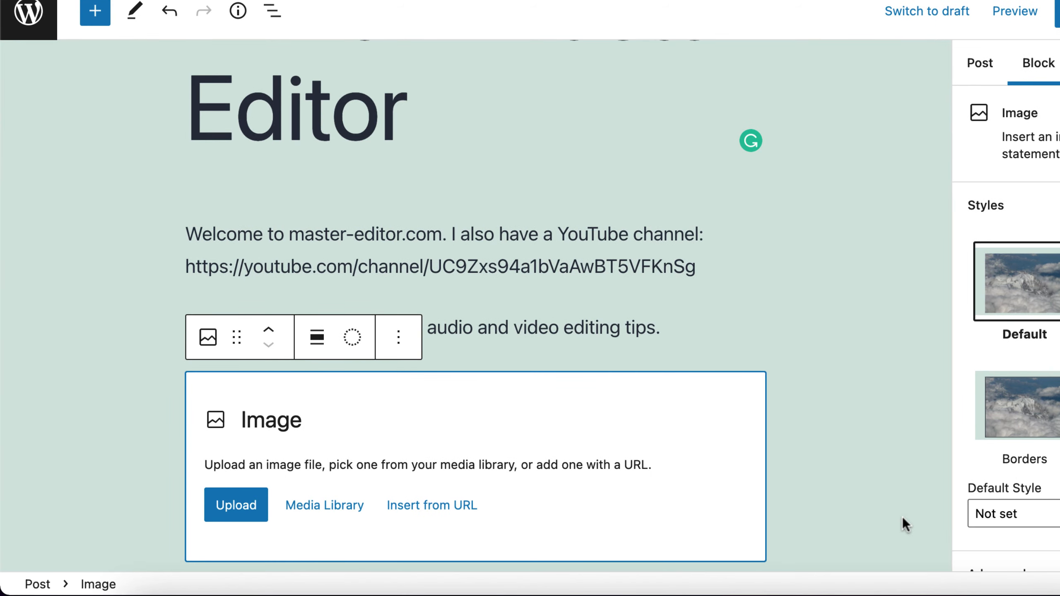
Upload the audio mixer JPEG from the "Pexels videos" folder, inside the Desktop's Youtube folder, into the Image block
left_click(248, 506)
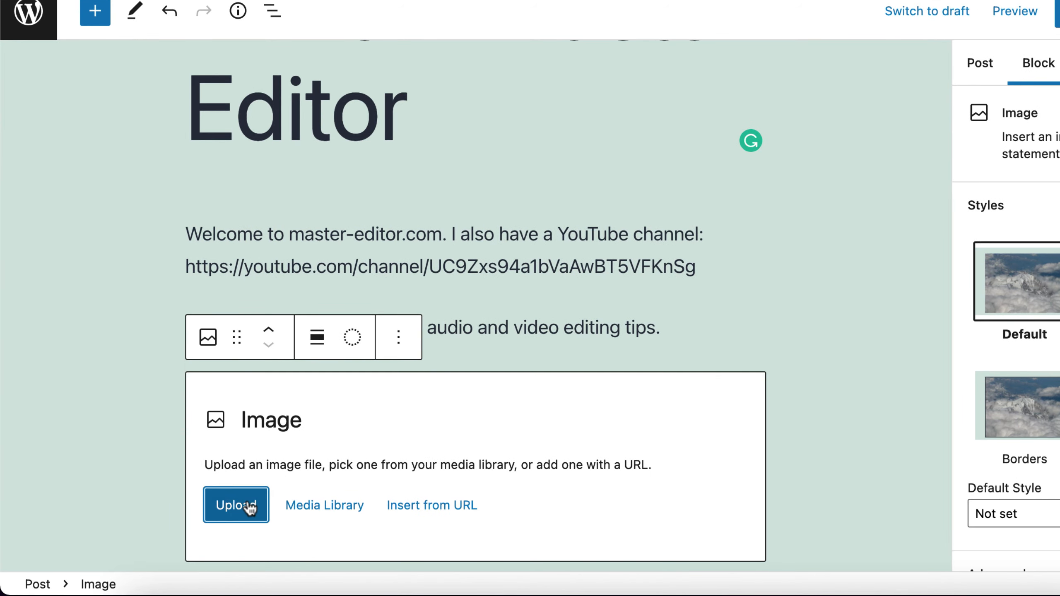
left_click(249, 506)
left_click(477, 390)
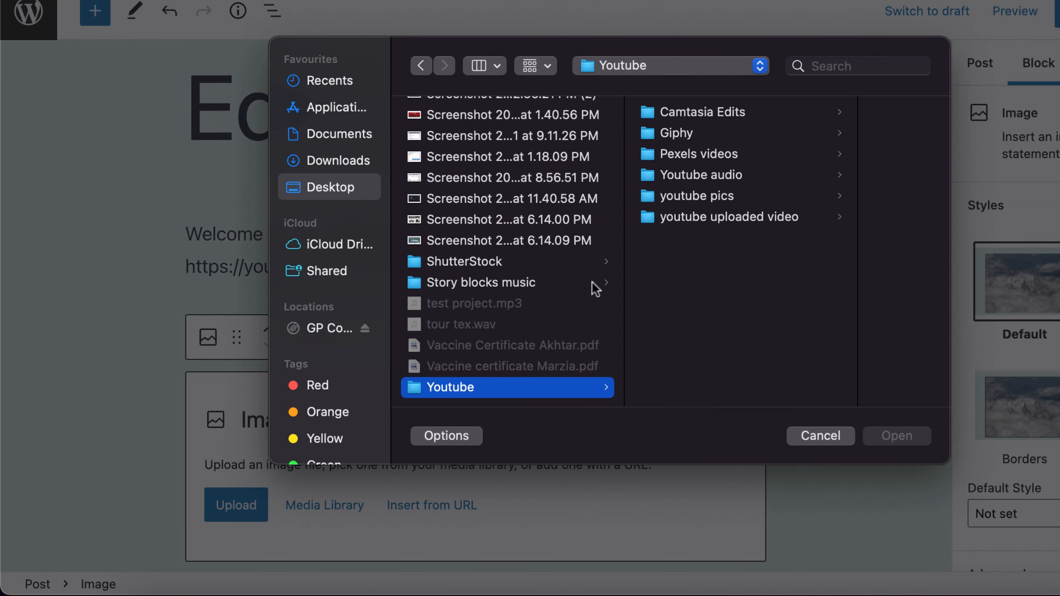
left_click(716, 157)
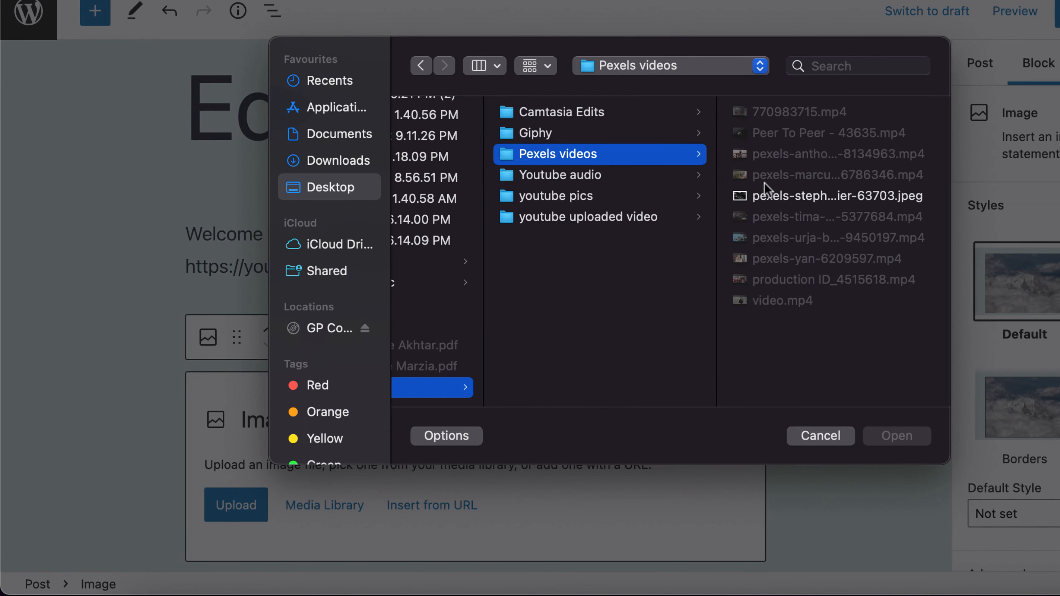
left_click(793, 196)
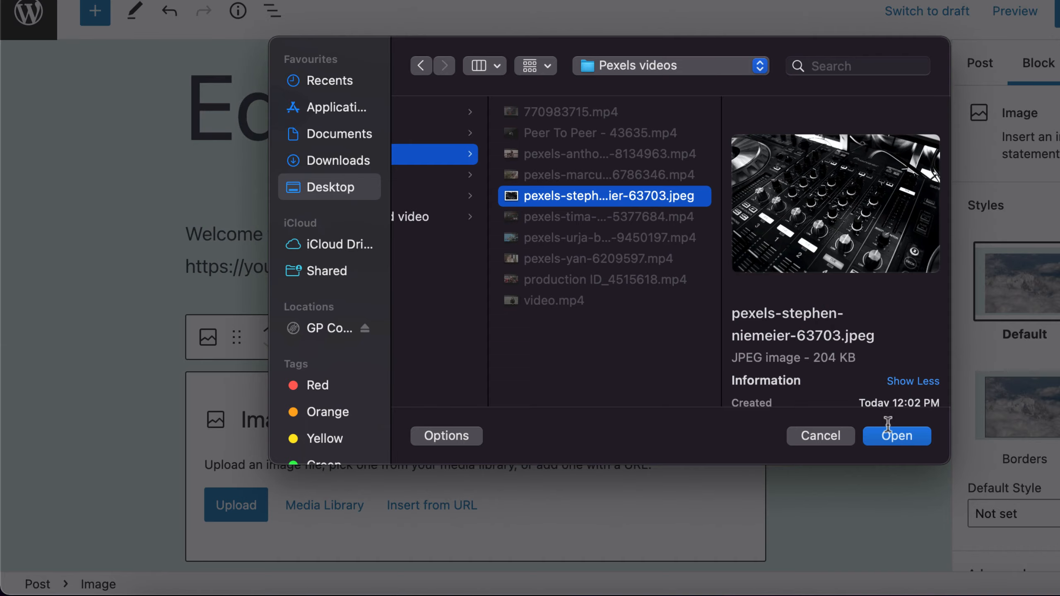
left_click(888, 435)
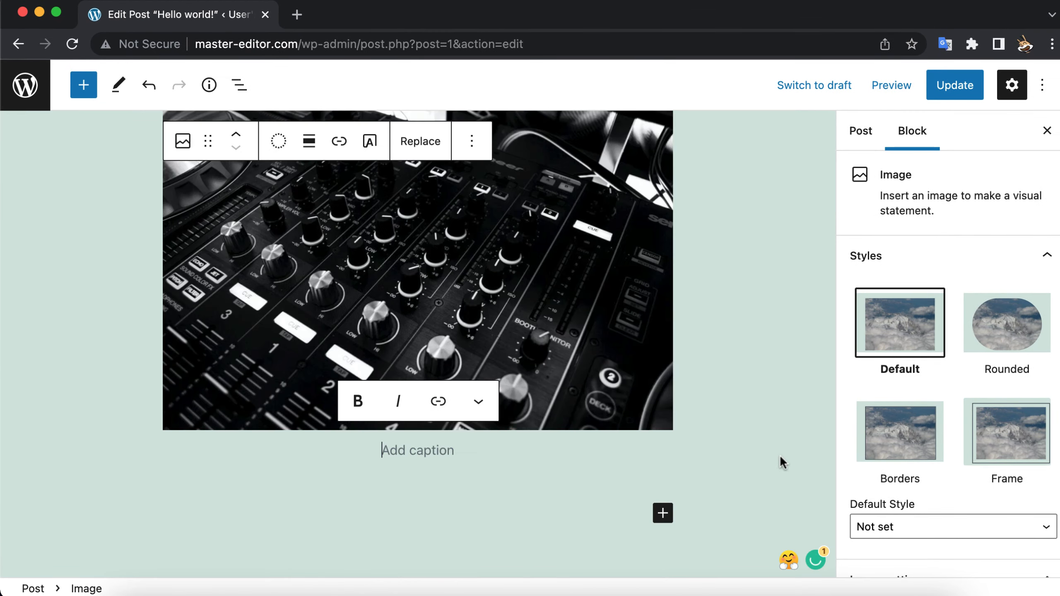
Deselect the image block and update the published post
scroll(680, 286, "up", 2)
left_click(681, 286)
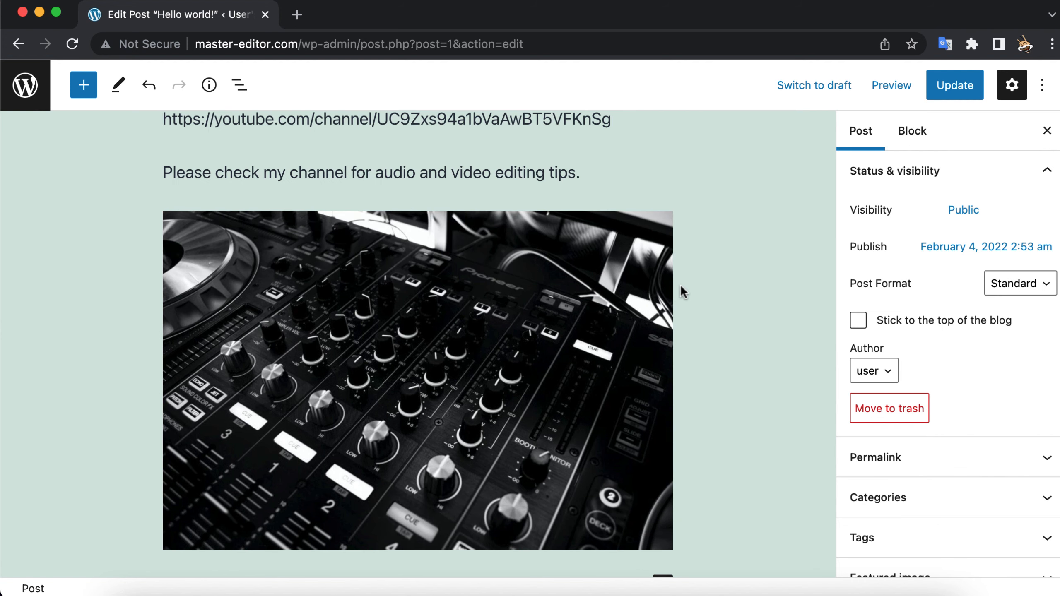
left_click(957, 86)
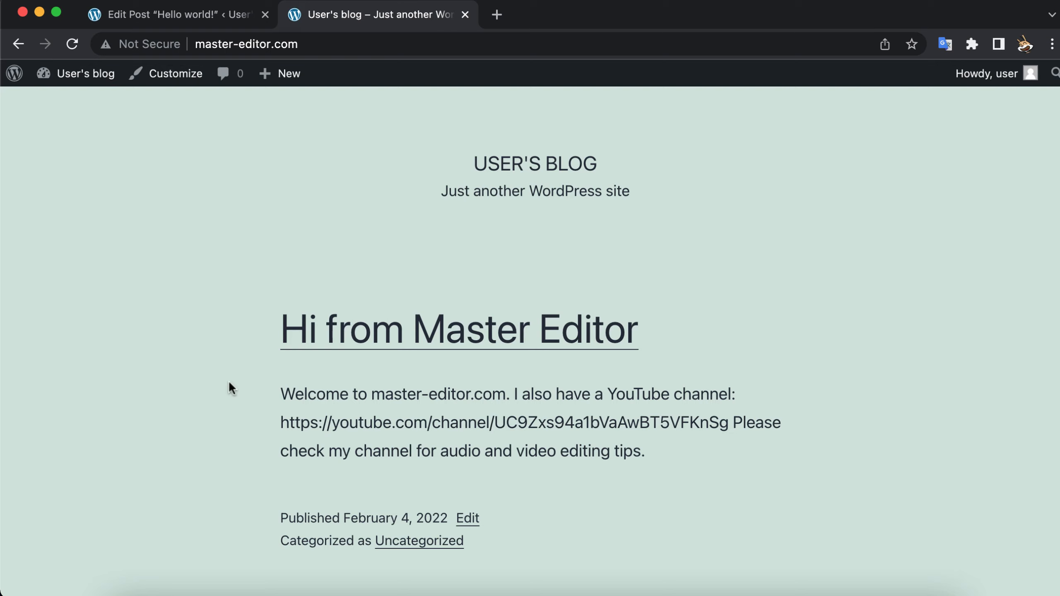
Open the "Hi from Master Editor" post on the live blog and check its text and image
scroll(229, 384, "down", 2)
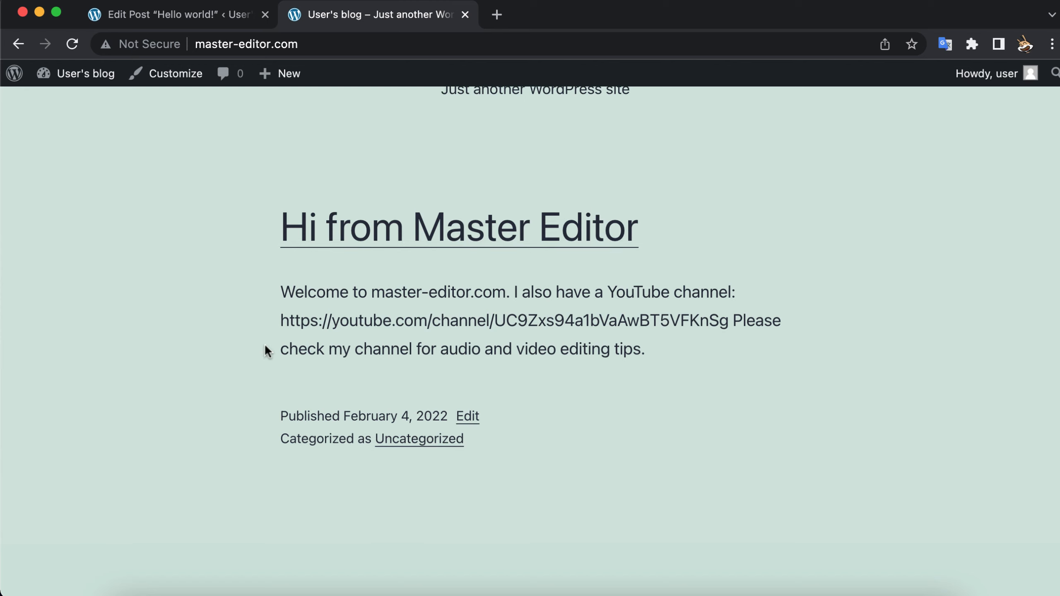
left_click(396, 249)
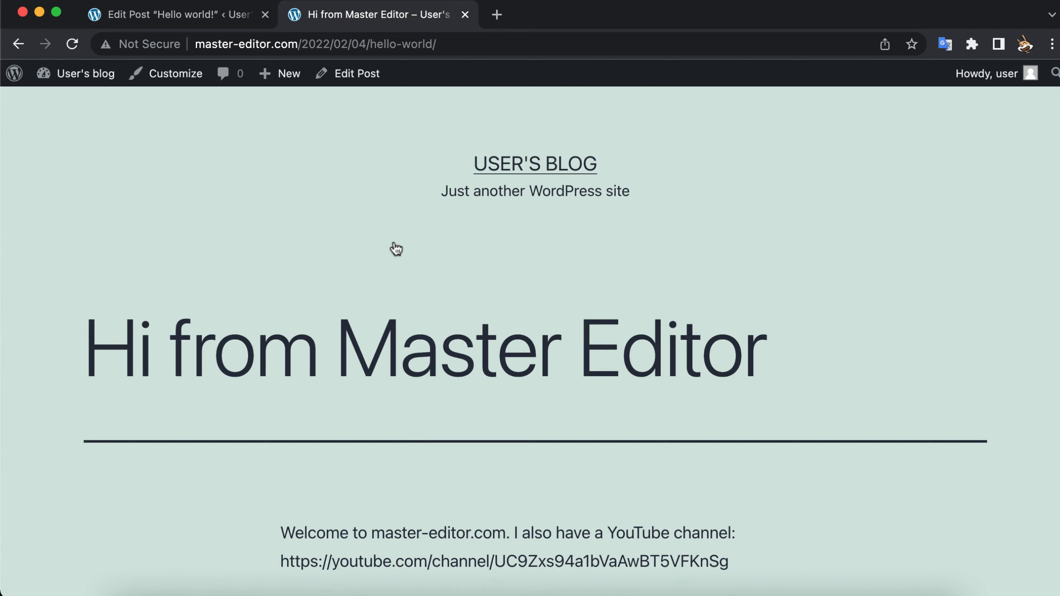
scroll(395, 244, "down", 10)
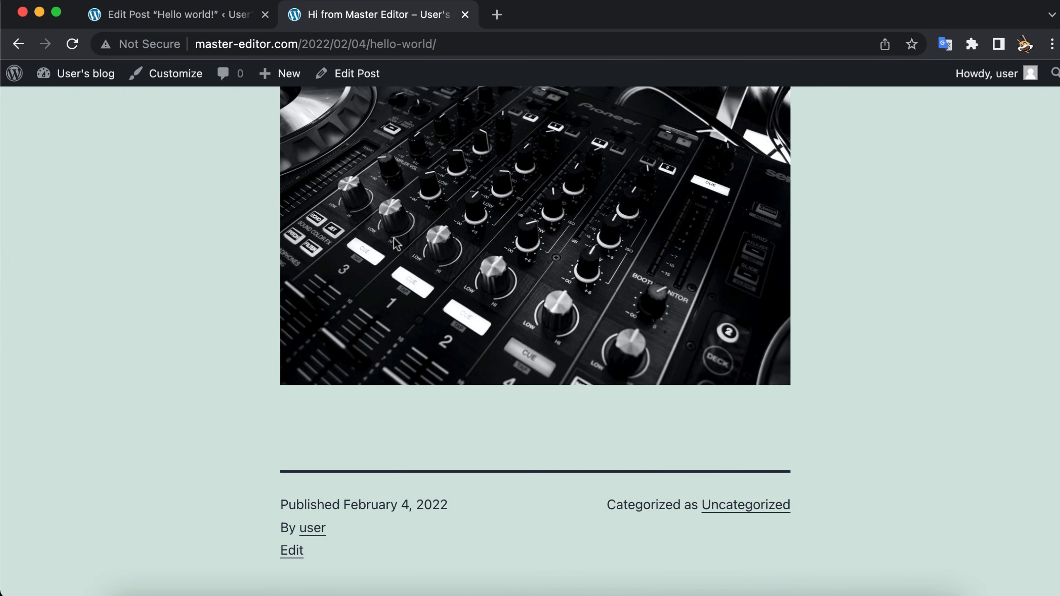
scroll(395, 244, "up", 3)
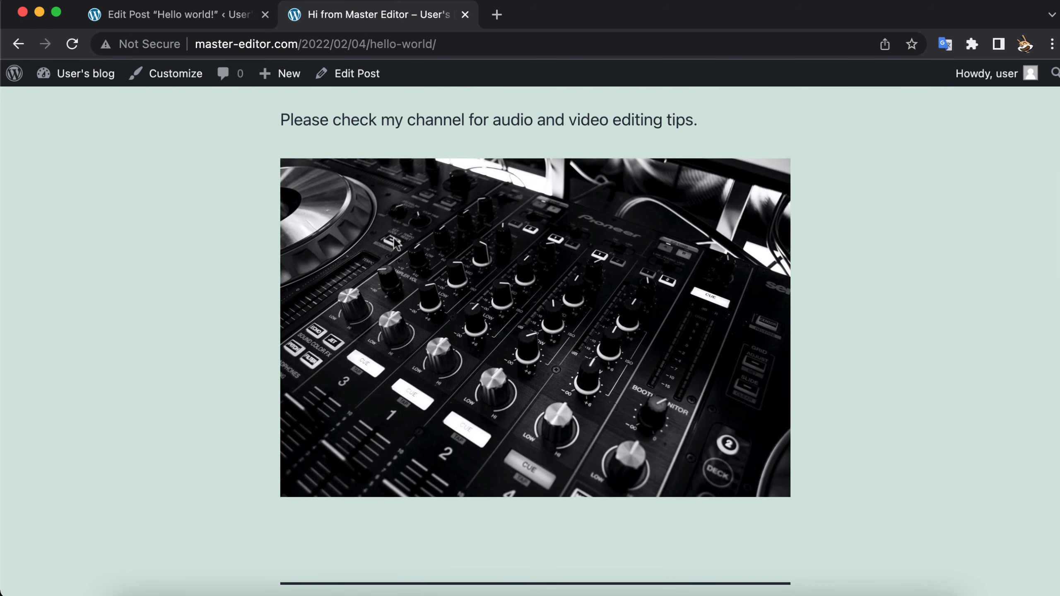
scroll(395, 243, "up", 3)
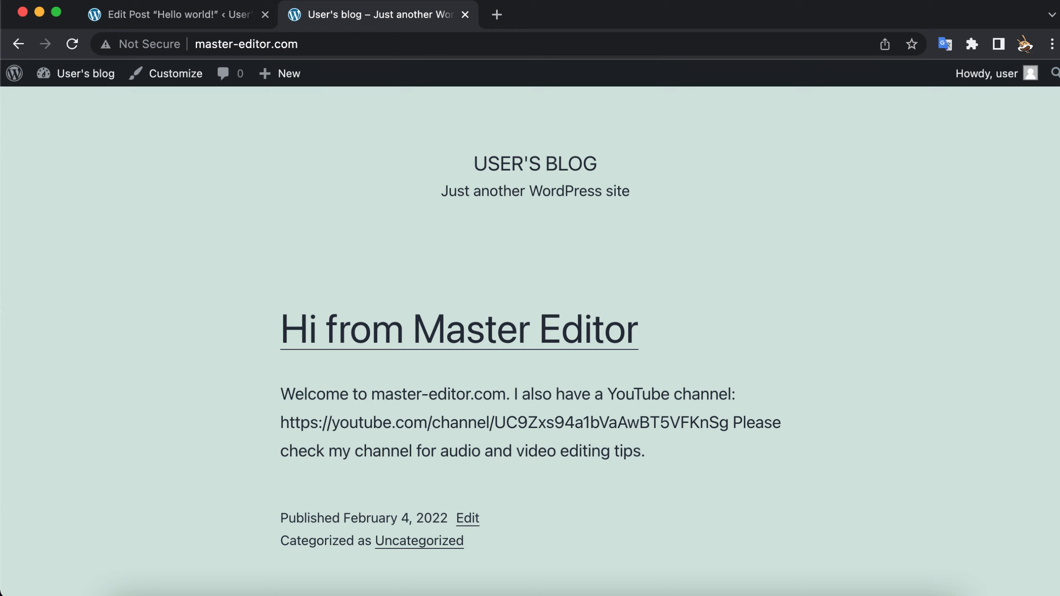
Load the blog in a new incognito window to view it as a logged-out visitor
left_click(1052, 44)
left_click(911, 121)
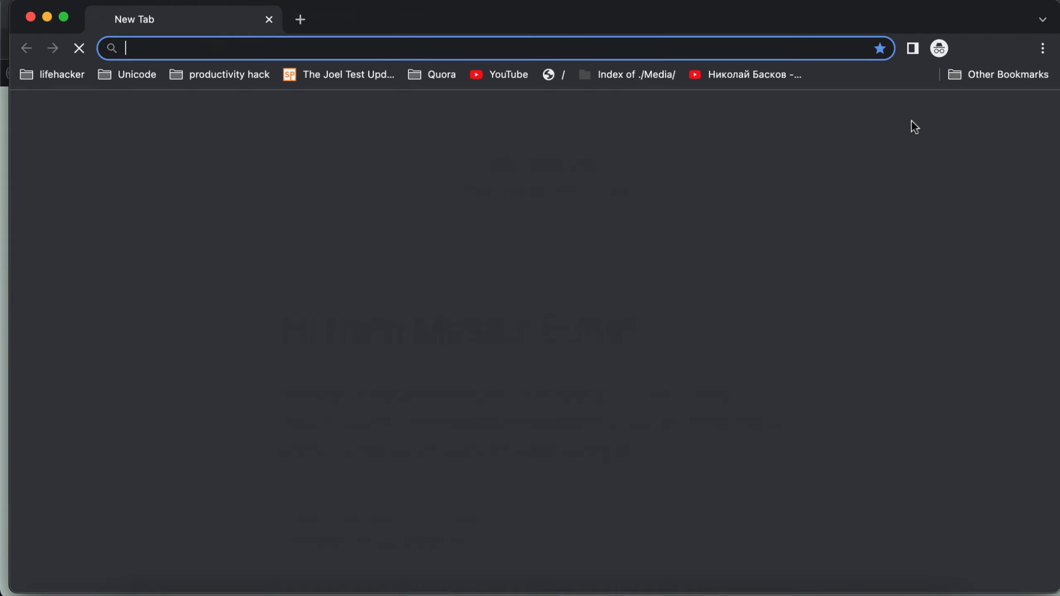
type("ma")
key("Return")
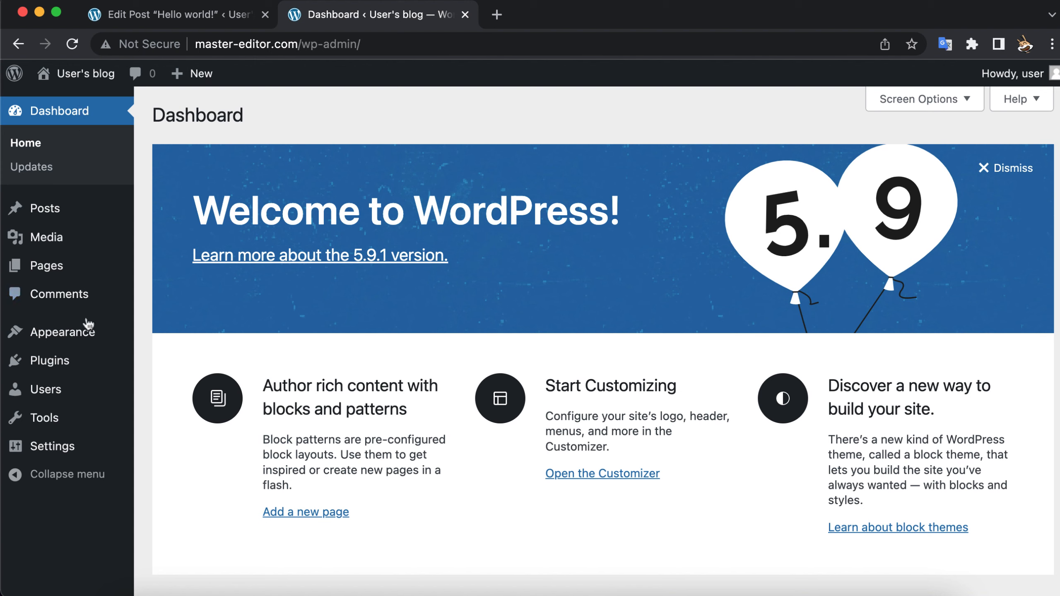
Open the site's Themes page from the WordPress admin and start adding a new theme
mouse_move(91, 334)
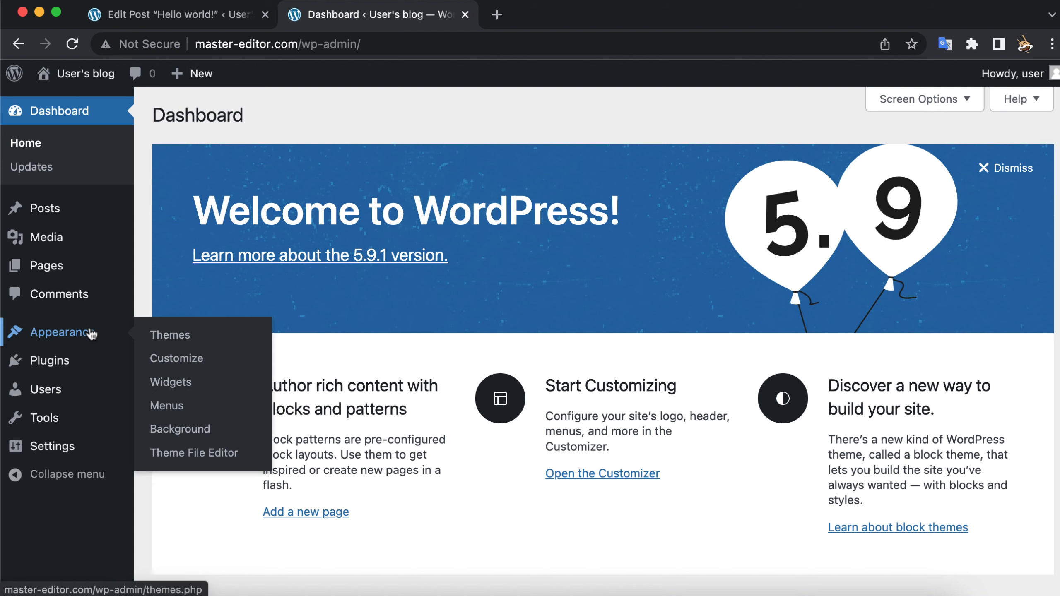
left_click(177, 344)
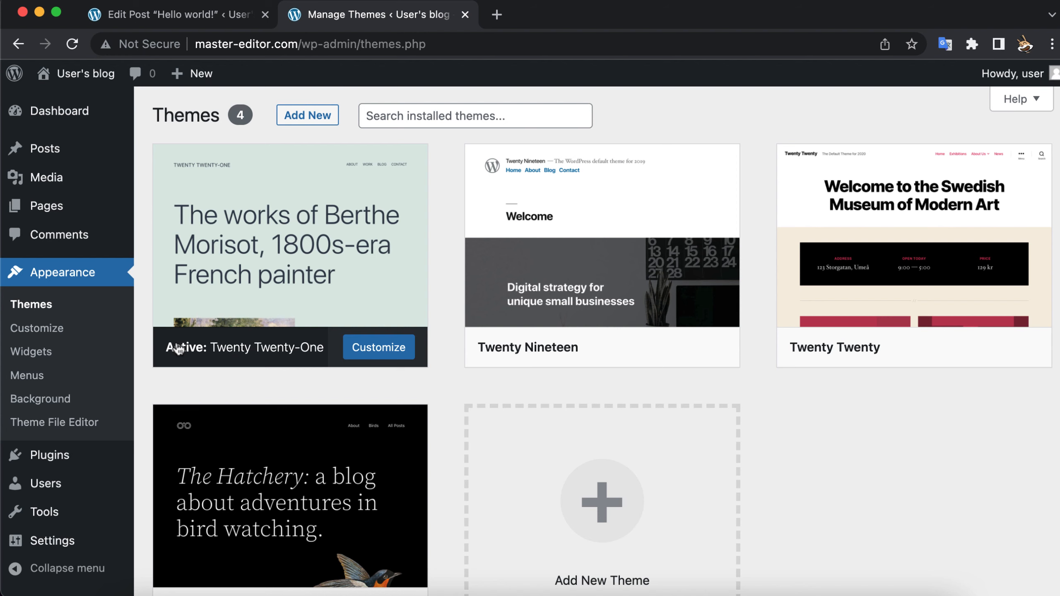
scroll(144, 401, "down", 3)
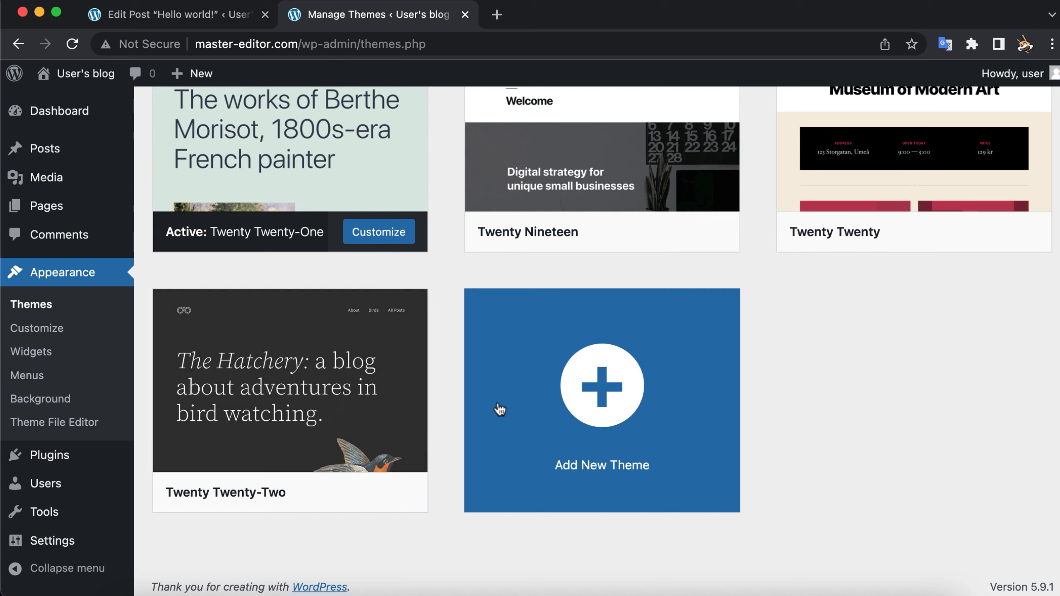
left_click(591, 397)
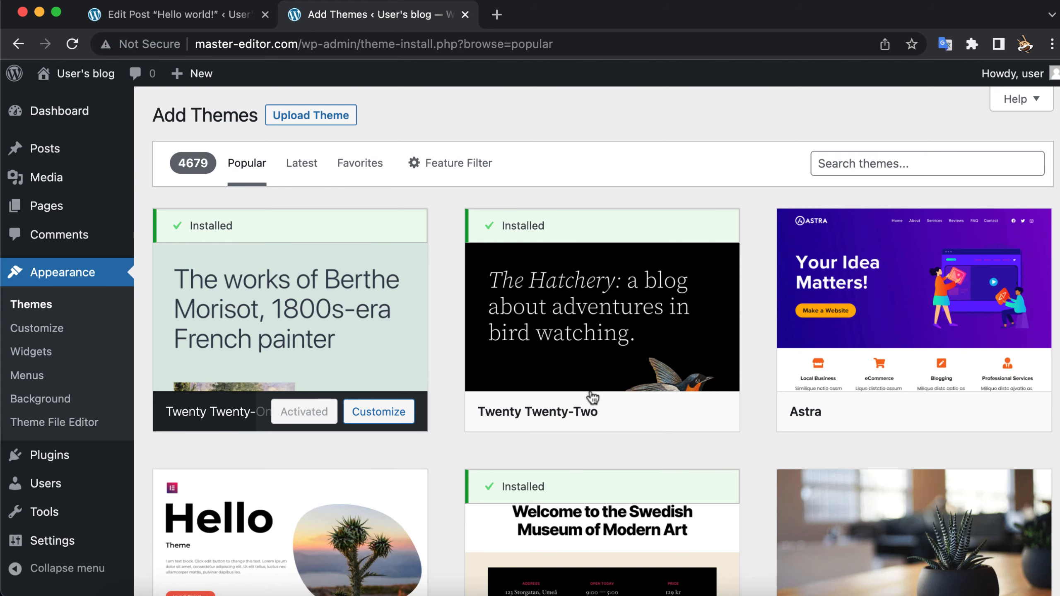
Browse the catalogue of popular themes down to the row with Sinatra, Twenty Fourteen and ColorMag
scroll(449, 454, "down", 3)
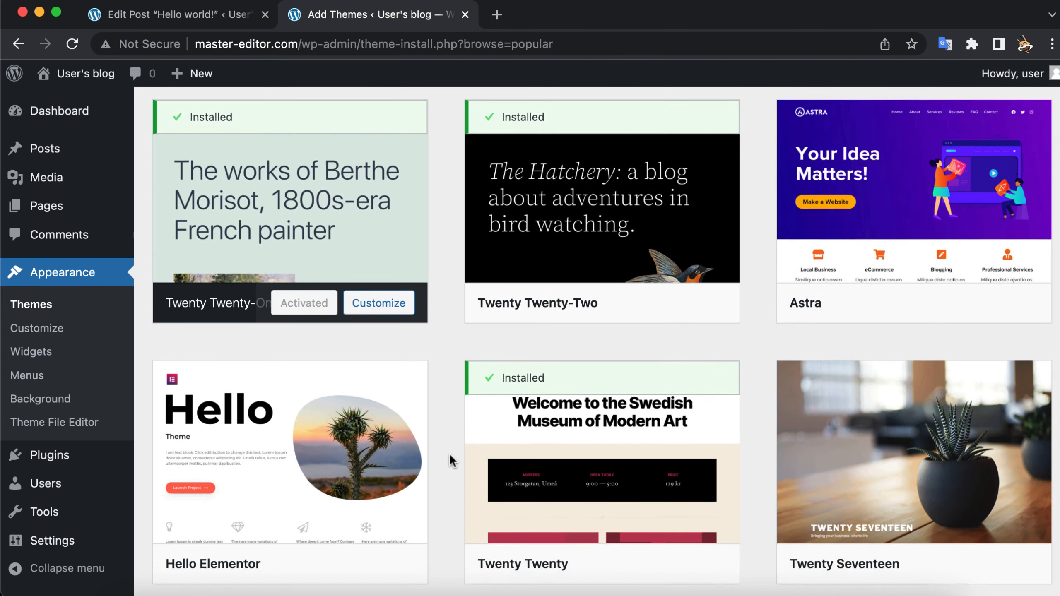
scroll(448, 453, "down", 2)
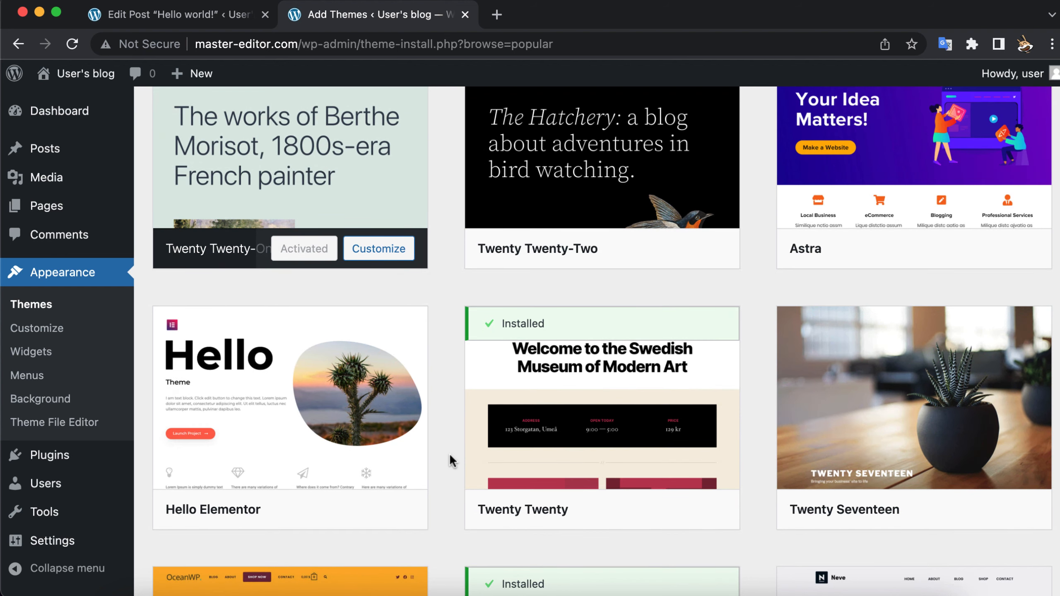
scroll(448, 453, "down", 5)
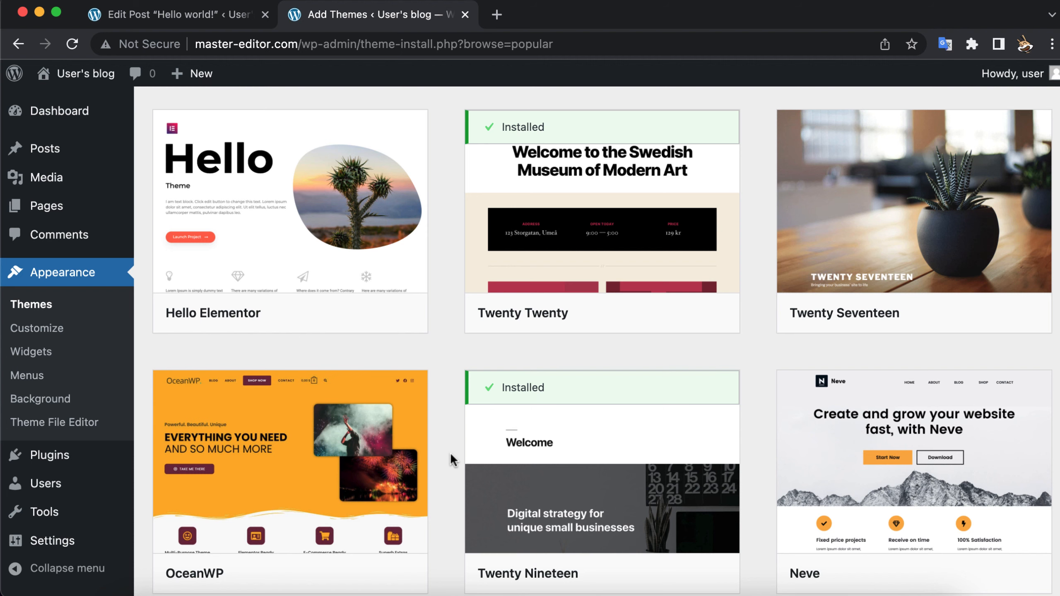
scroll(450, 456, "down", 5)
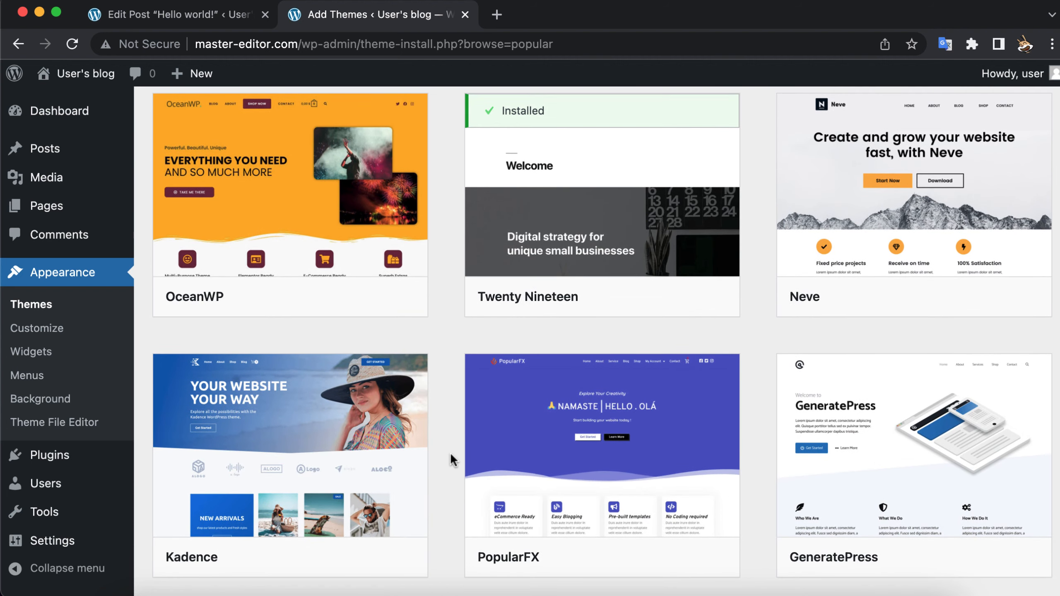
scroll(451, 456, "down", 6)
scroll(451, 455, "down", 4)
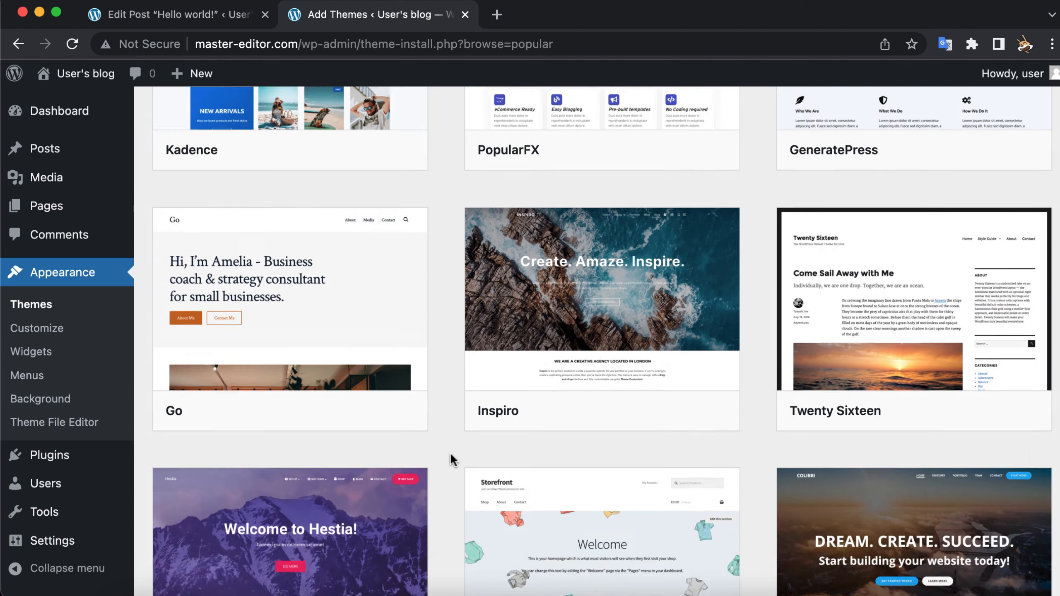
scroll(453, 459, "down", 7)
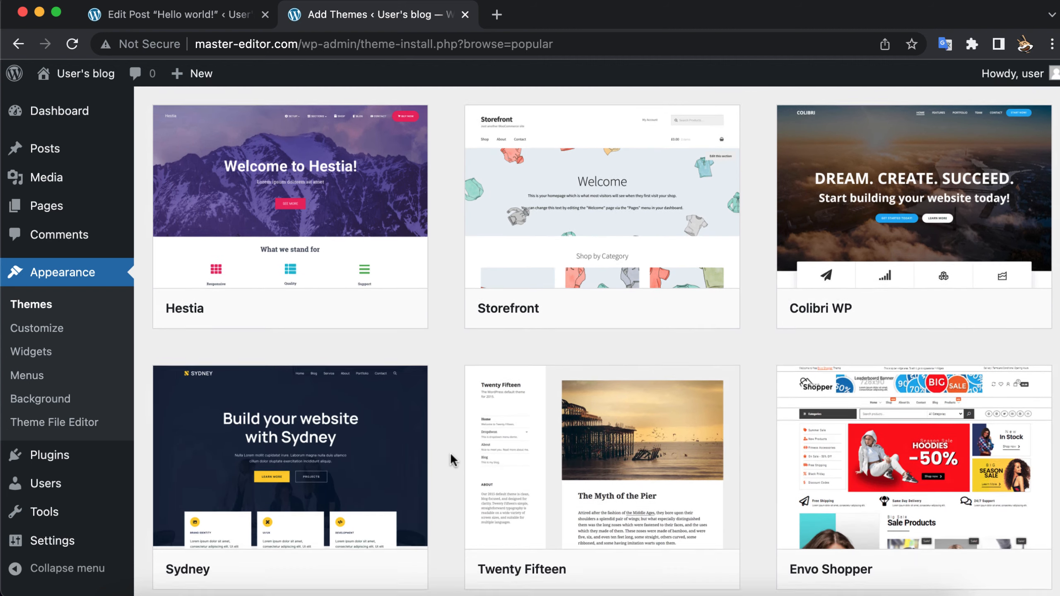
scroll(453, 459, "down", 4)
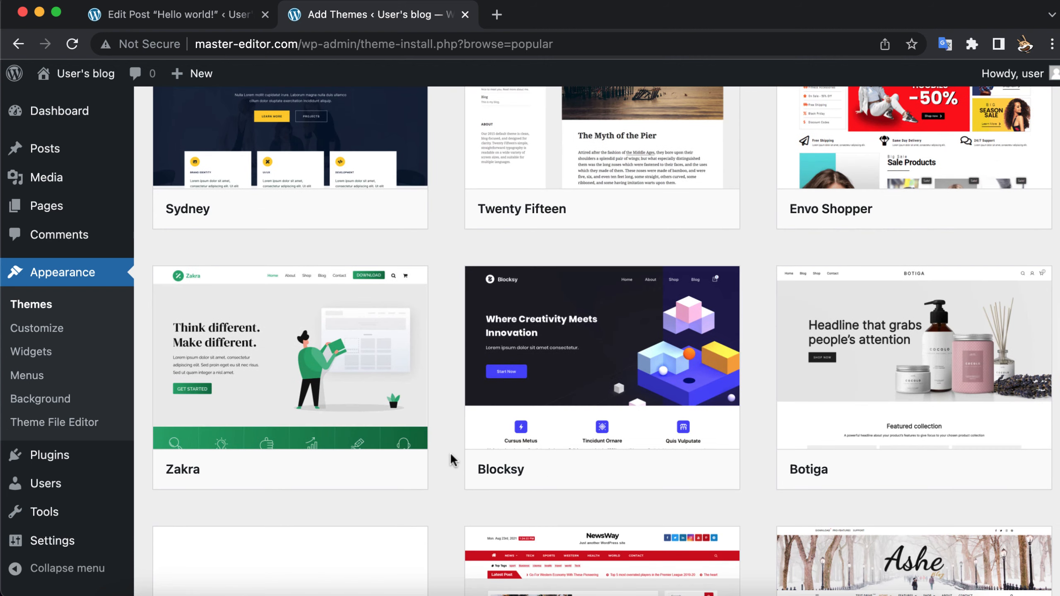
scroll(453, 460, "down", 6)
scroll(453, 459, "down", 9)
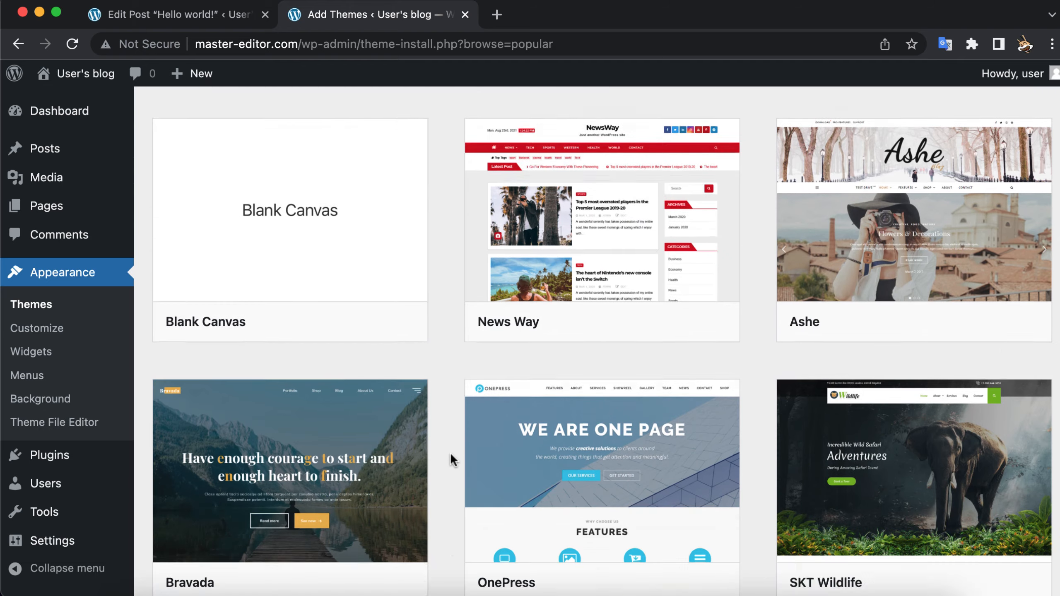
scroll(452, 460, "down", 1)
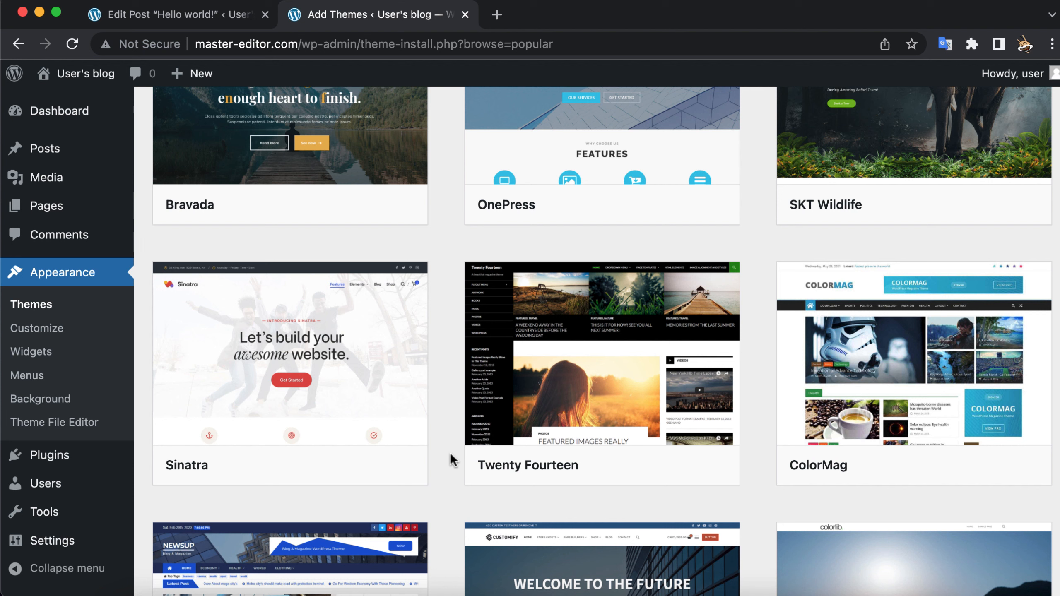
Preview the Sinatra theme and examine its sample About page
mouse_move(329, 407)
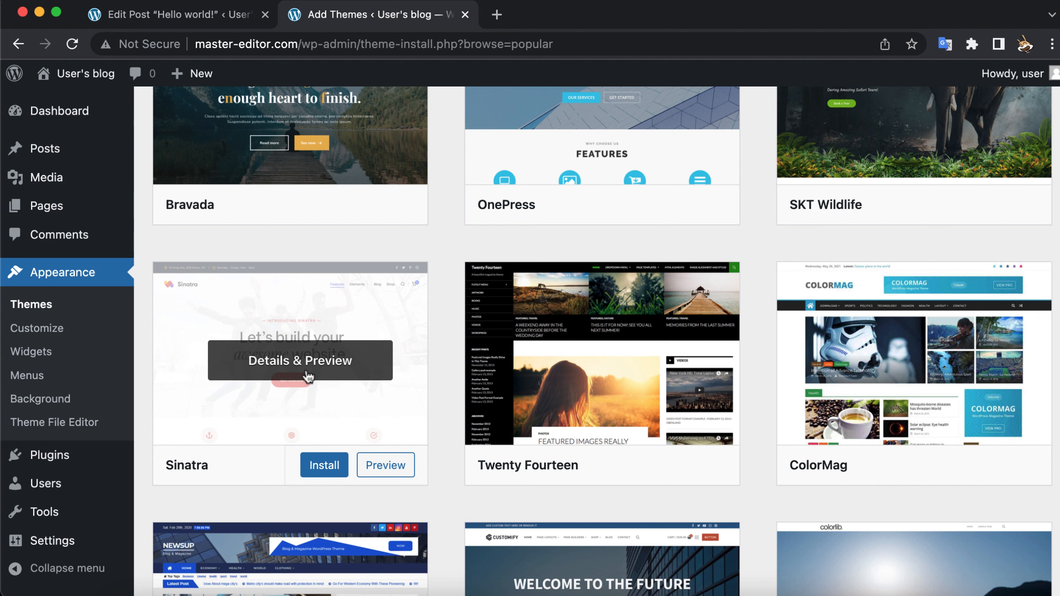
left_click(385, 464)
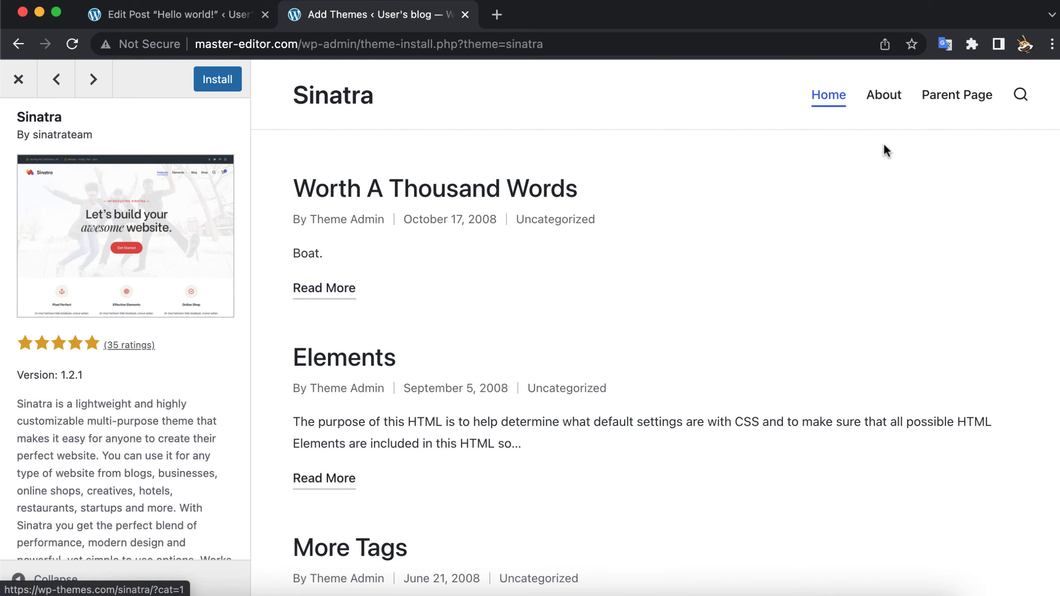
left_click(877, 100)
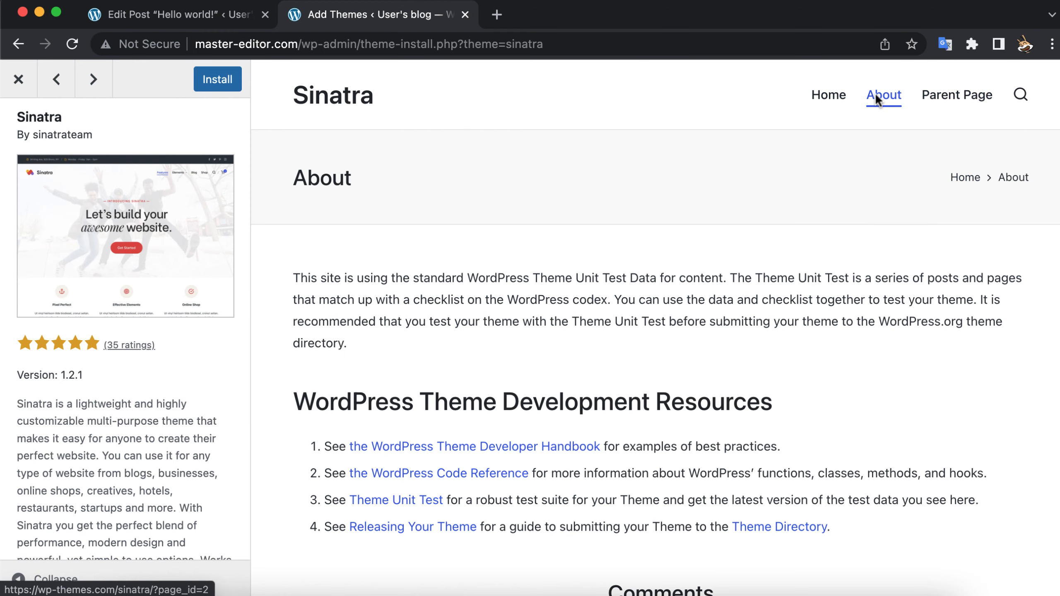
scroll(746, 229, "down", 3)
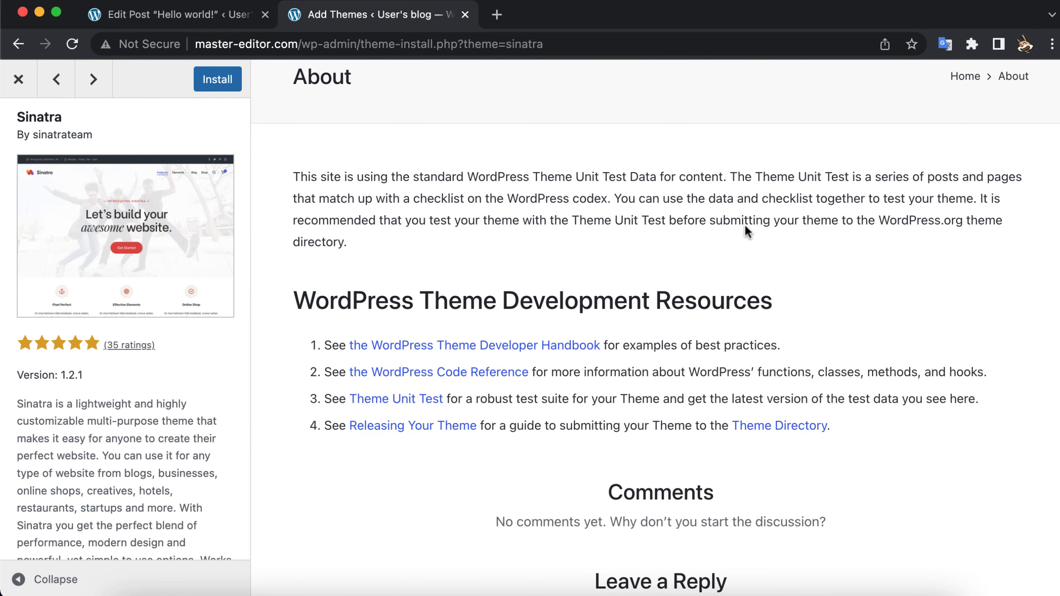
Examine the Sinatra preview's home page and its sample Elements post down to the heading styles
scroll(745, 229, "up", 3)
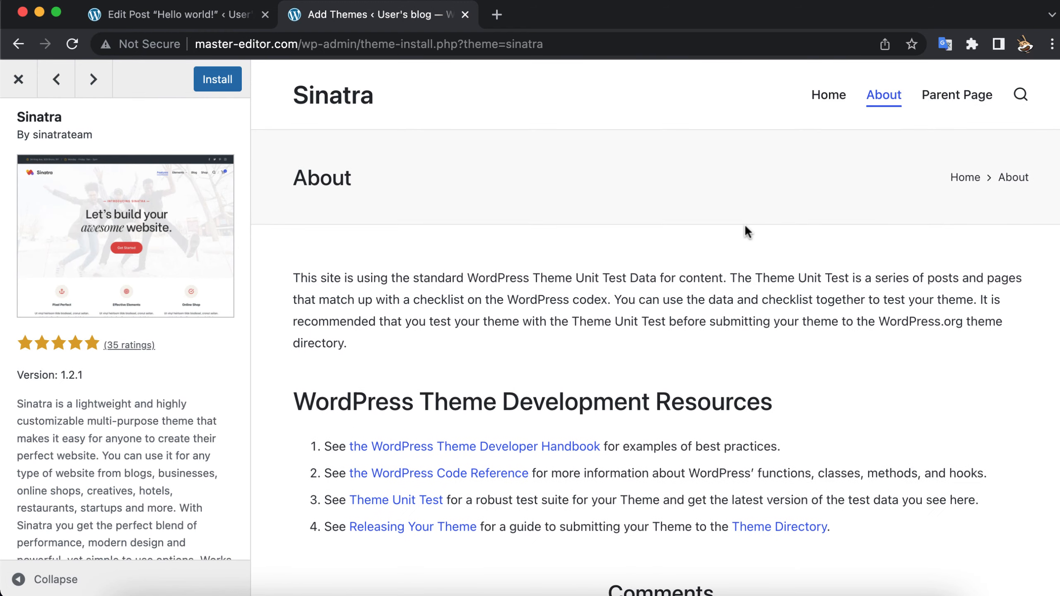
left_click(830, 93)
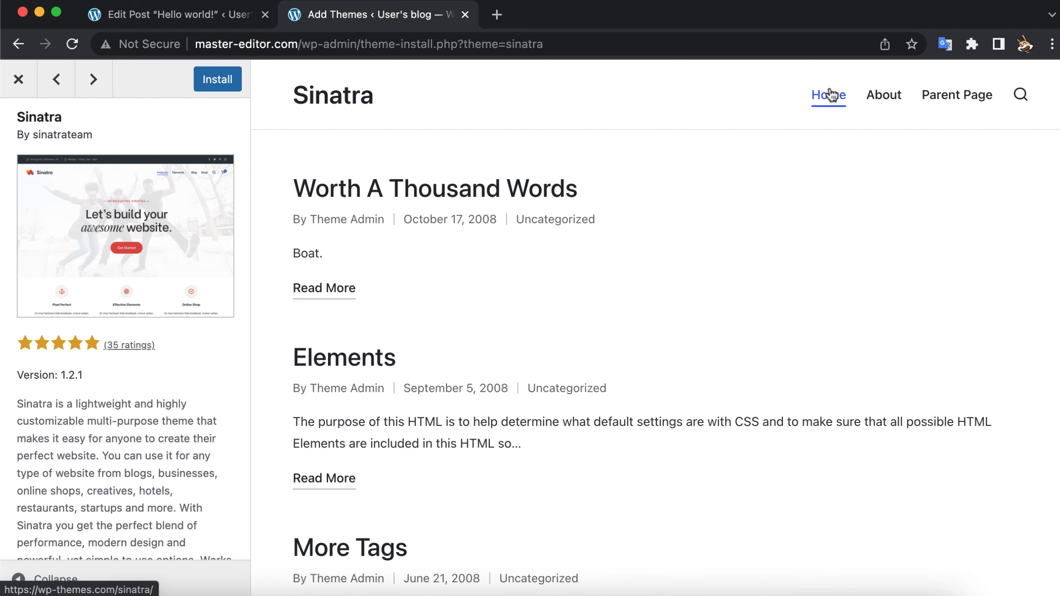
left_click(343, 479)
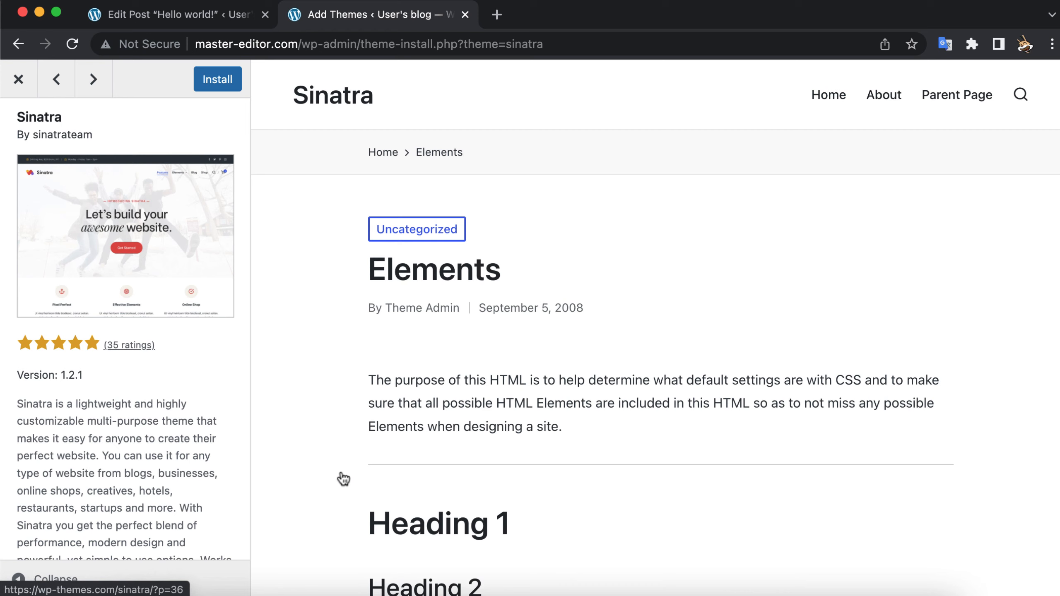
scroll(343, 478, "down", 6)
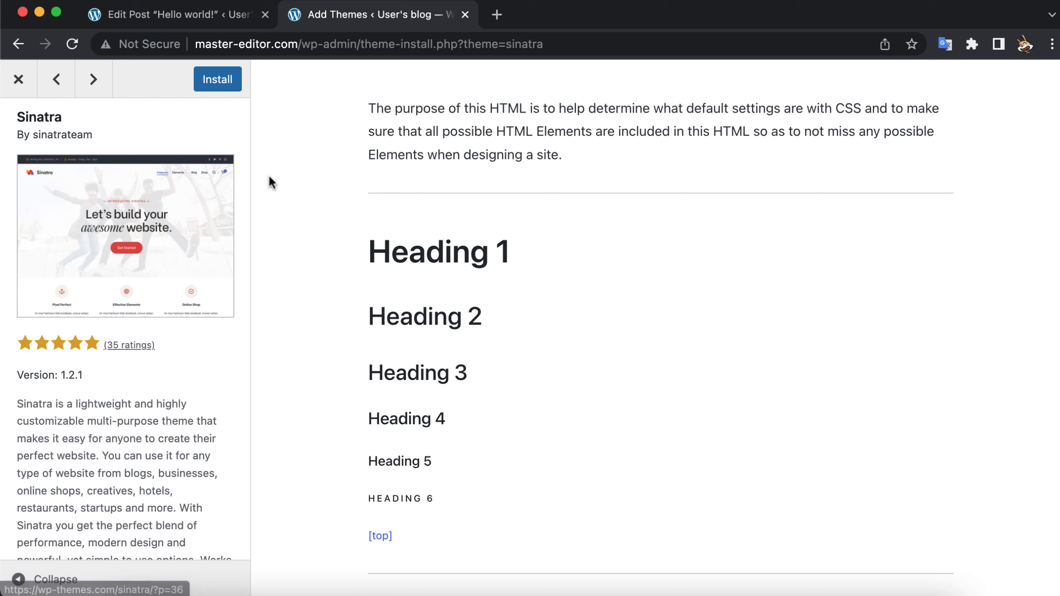
Install the Sinatra theme and activate it on the site
left_click(217, 79)
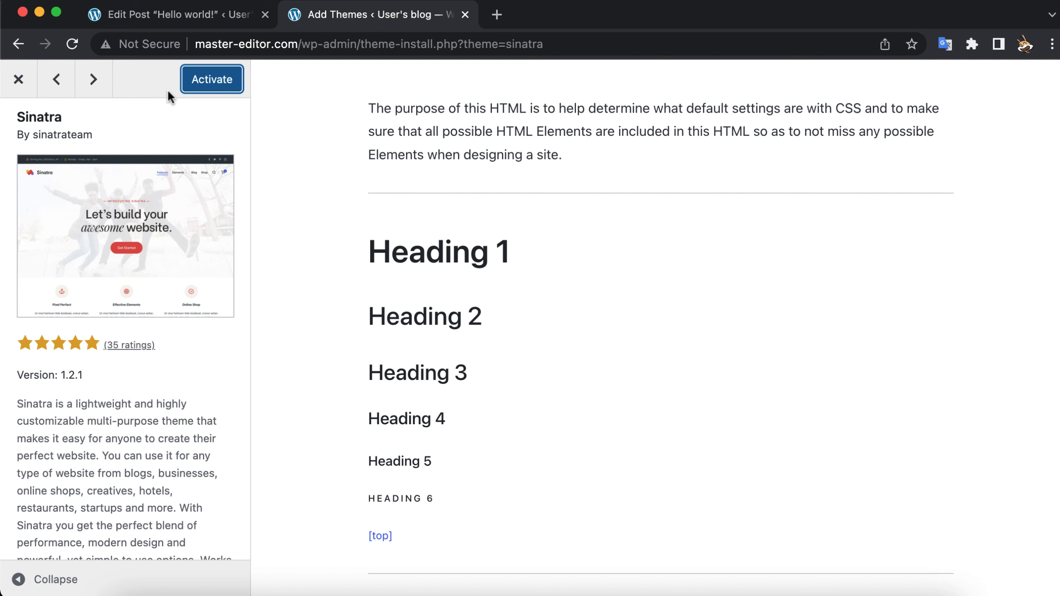
left_click(211, 88)
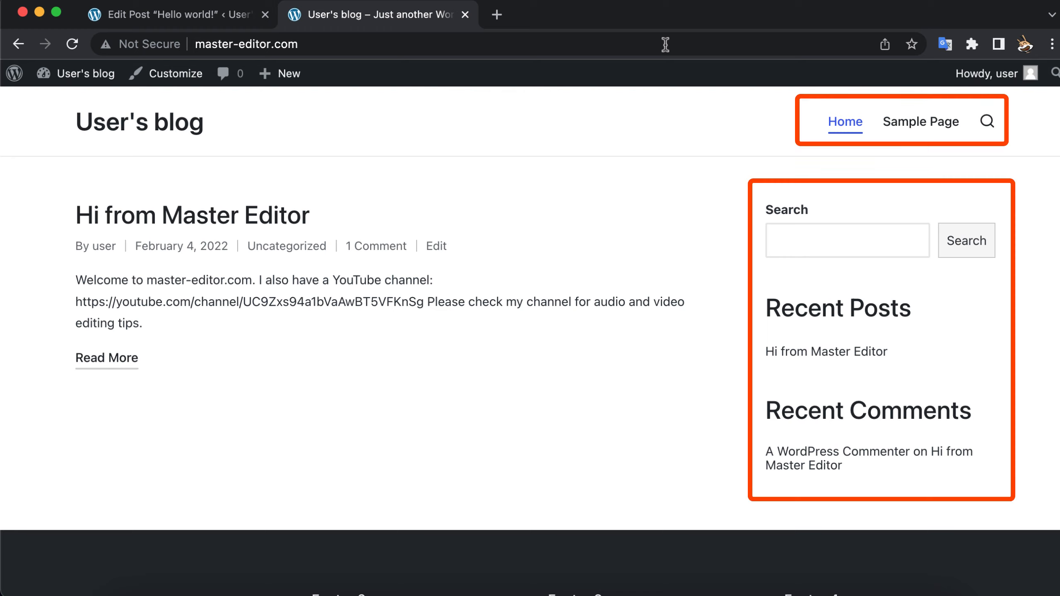
Open the full "Hi from Master Editor" post on the live blog and check its text and image in the new theme
left_click(131, 361)
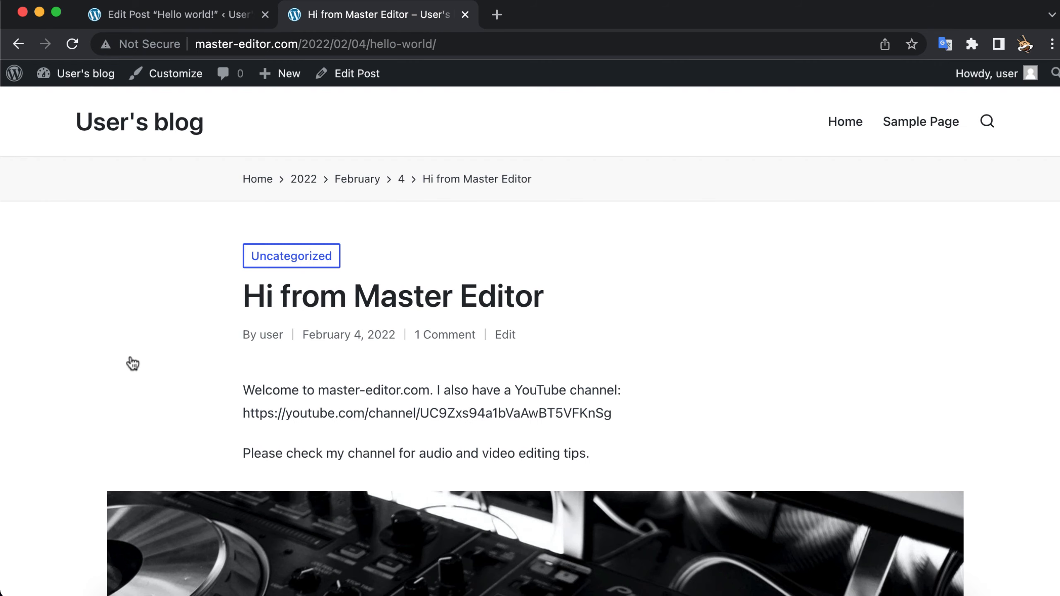
scroll(132, 363, "down", 8)
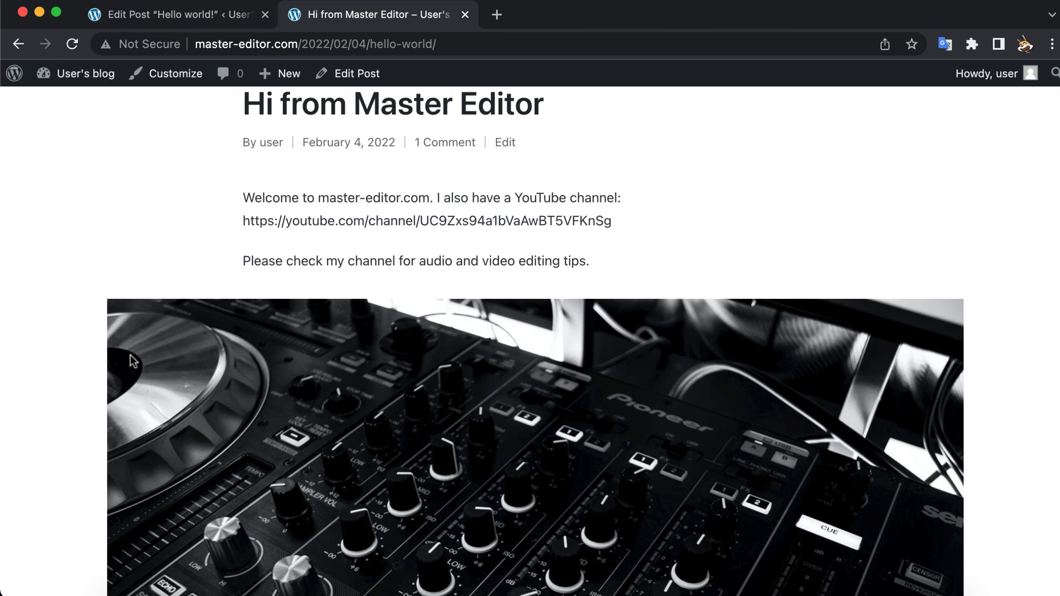
scroll(130, 355, "down", 2)
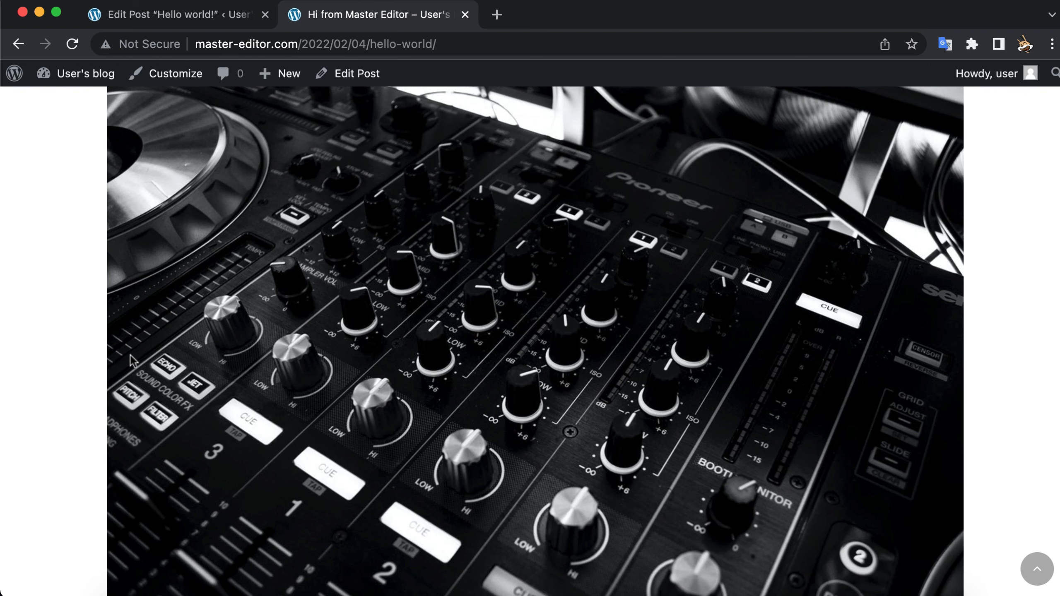
scroll(130, 355, "down", 4)
scroll(130, 354, "down", 5)
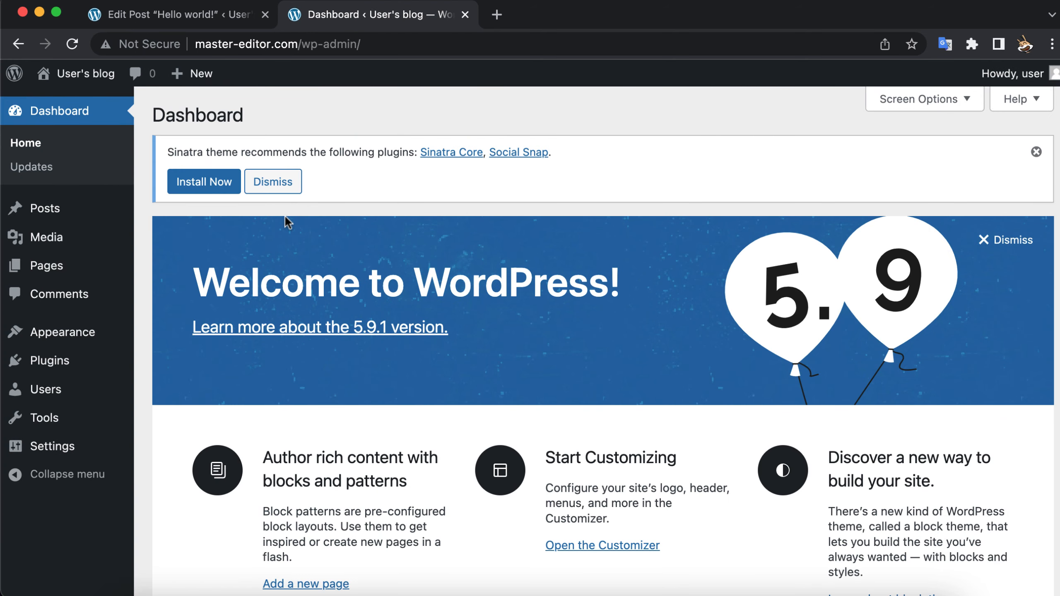
Create a new post from the WordPress admin and title it "3 Online Money making tips"
mouse_move(44, 214)
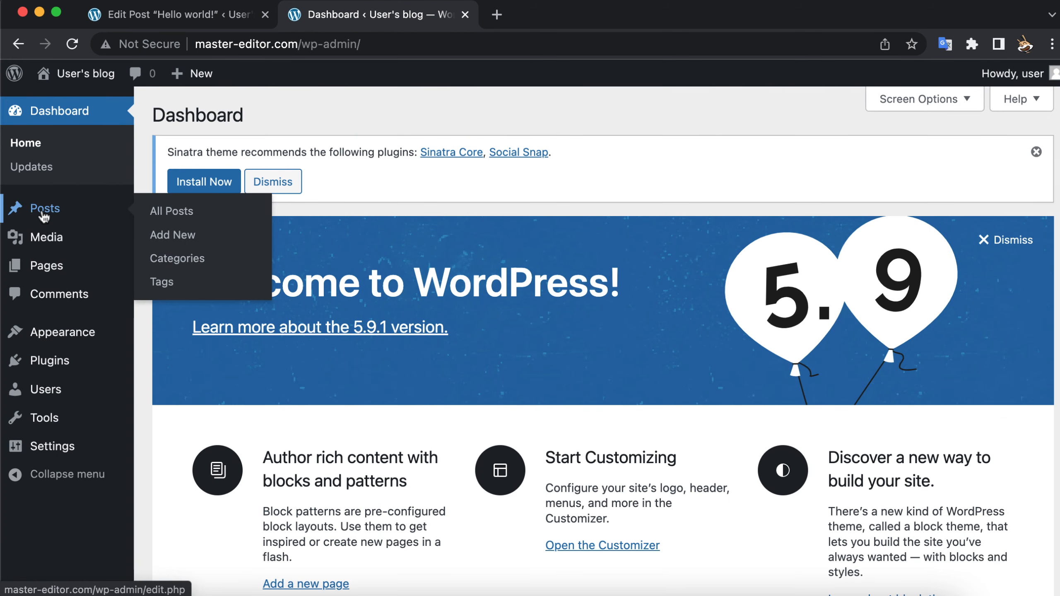
left_click(172, 237)
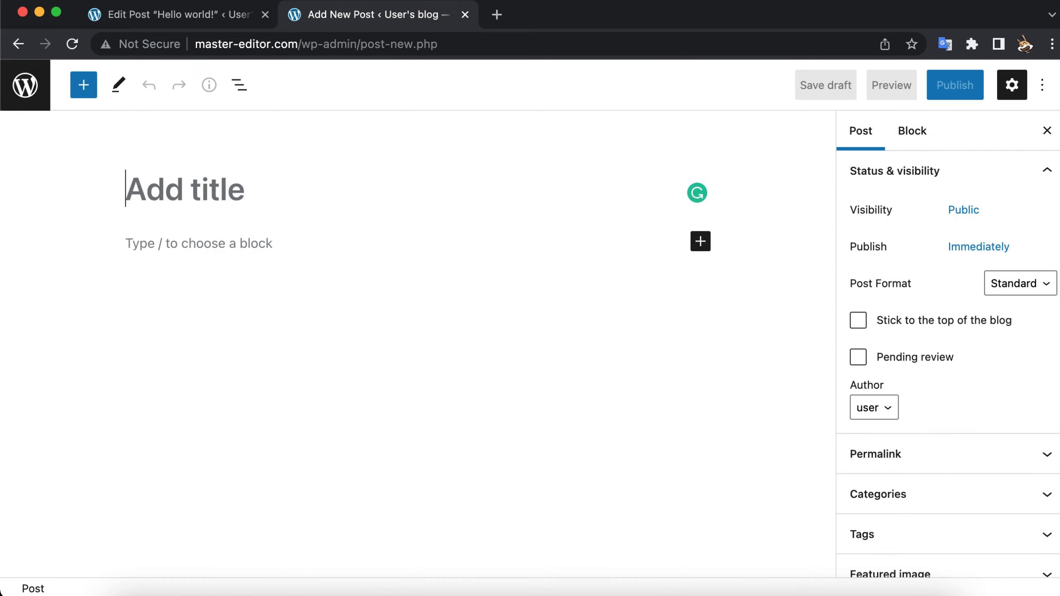
type("3 Online Mo")
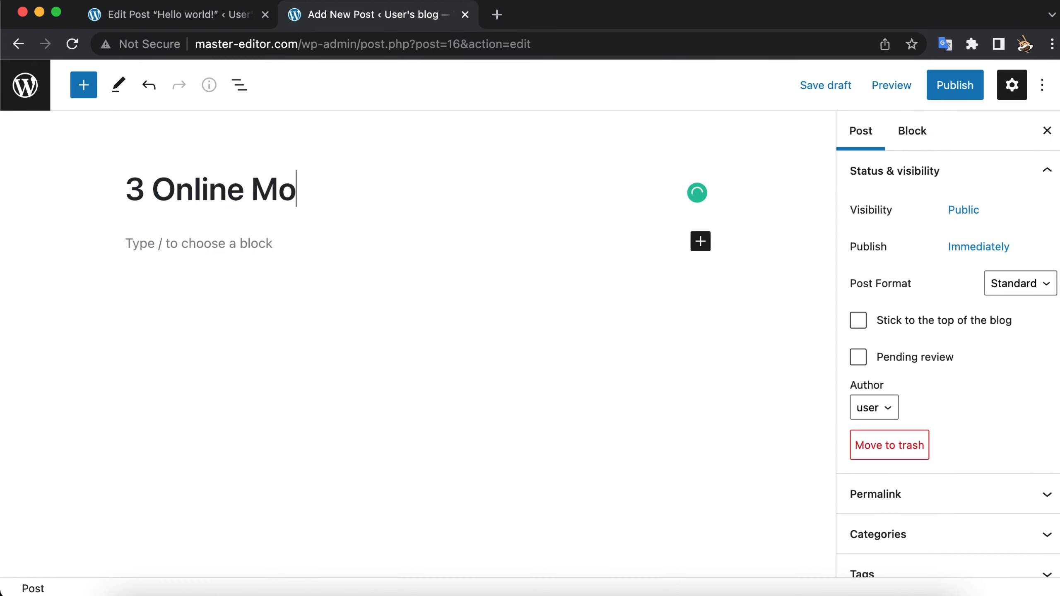
type("ney making tips")
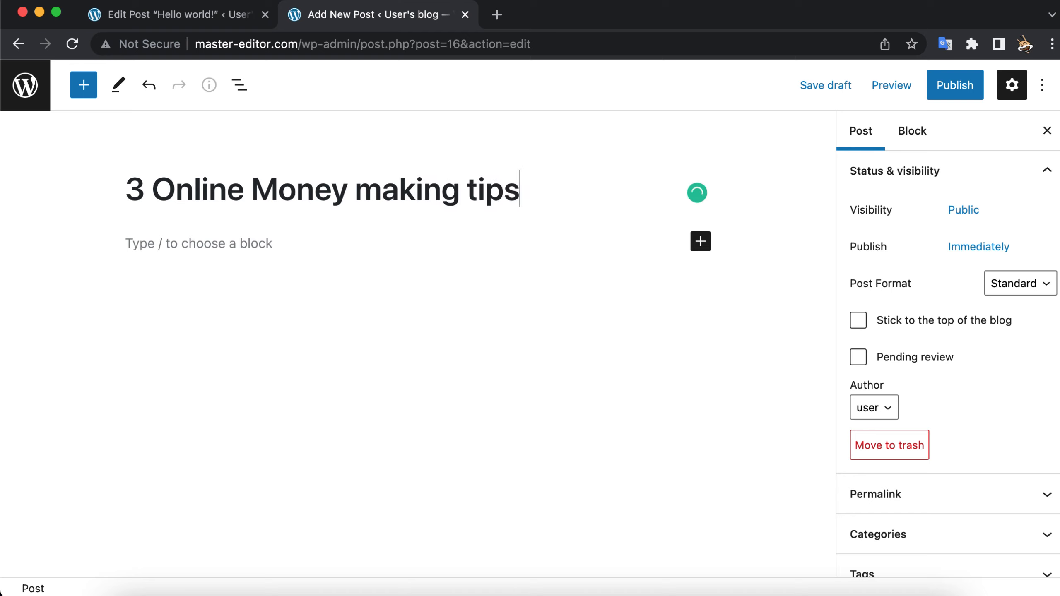
Write a numbered list in the post body: Start a YouTube channel, Start a blog, Join in Affiliate Marketing, Write articles in Medium
left_click(180, 242)
type("1.")
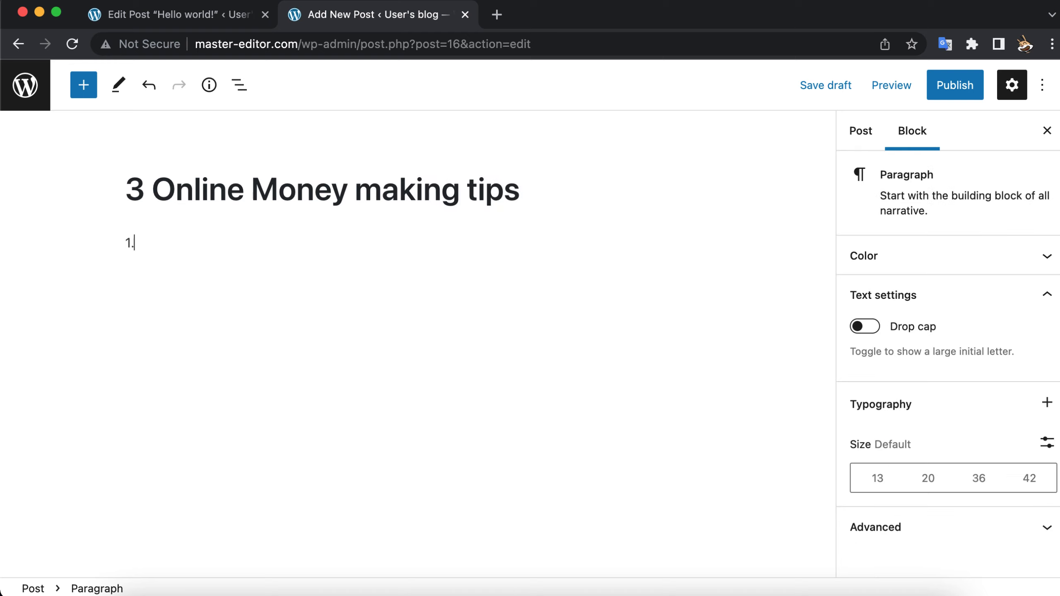
type("Start a YouTube channel")
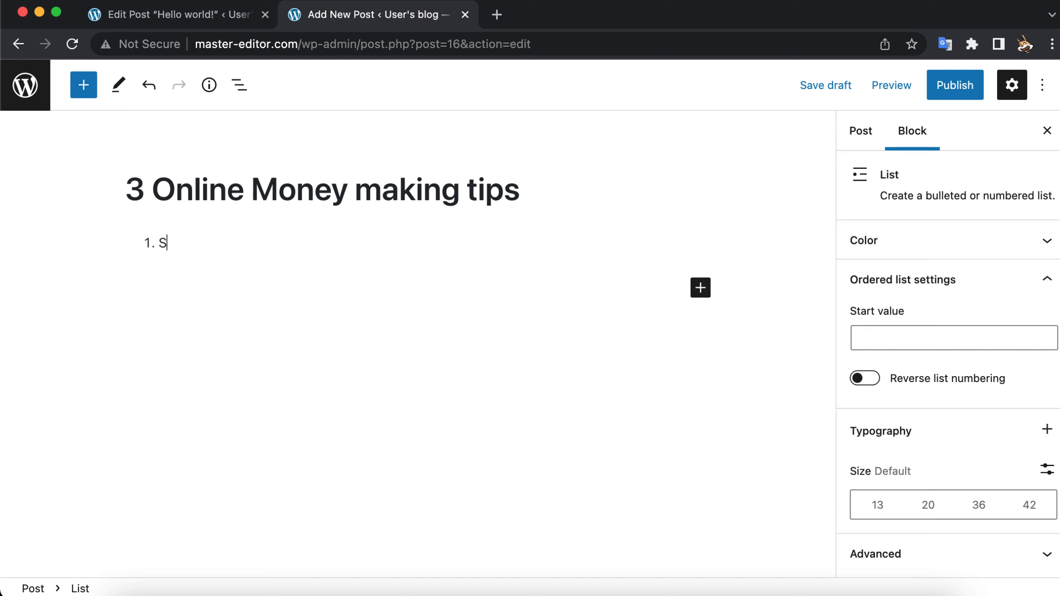
key("Return")
type("Start a blog")
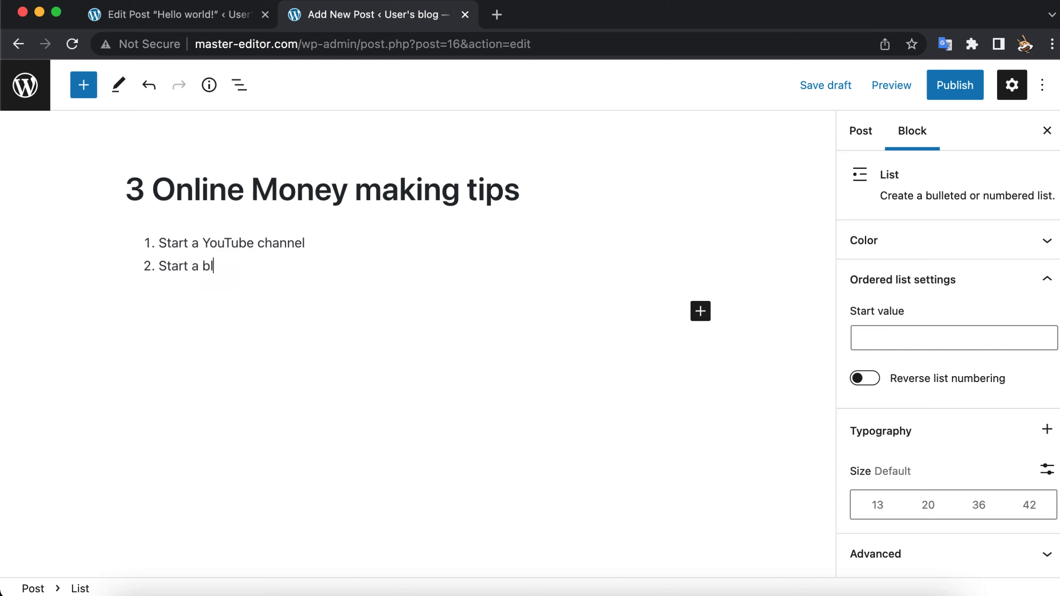
key("Return")
type("Join in Affiliate Marketing")
key("Return")
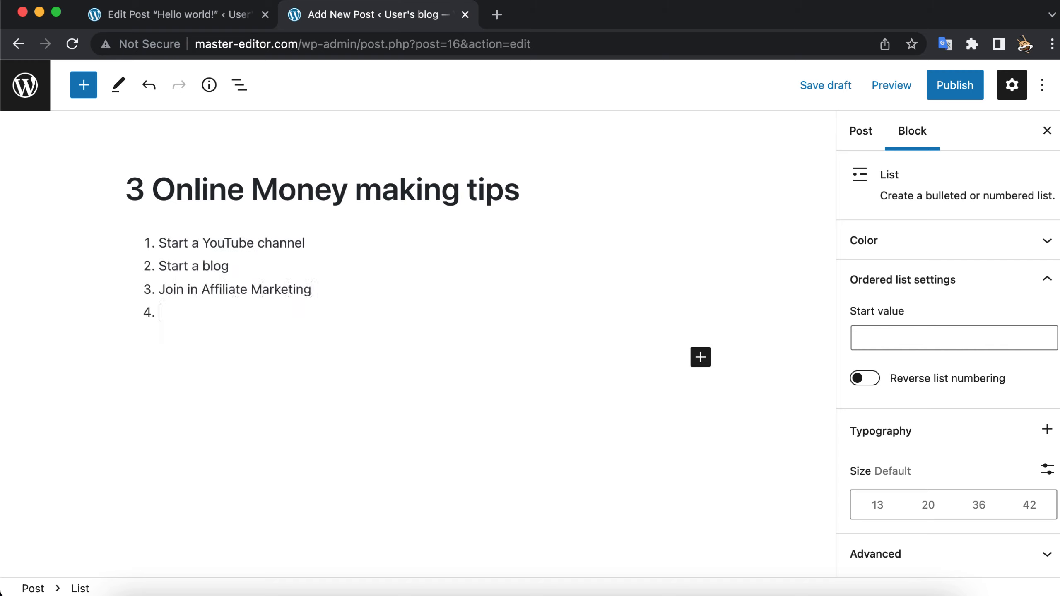
type("Write articles in Medium")
Change the number in the post title so it reads "4 Online Money making tips"
left_click(146, 188)
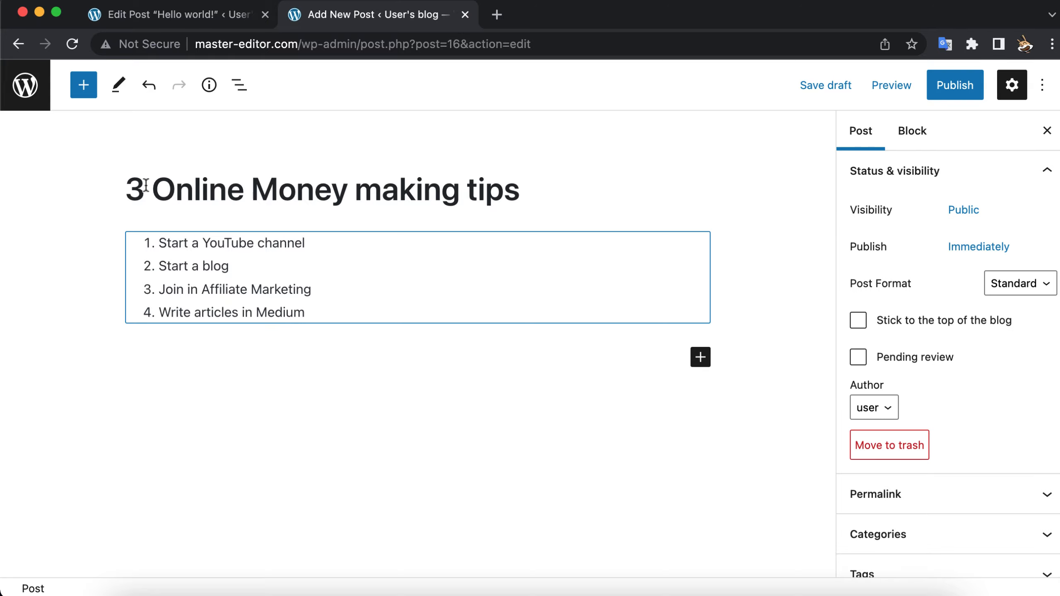
key("BackSpace")
type("4")
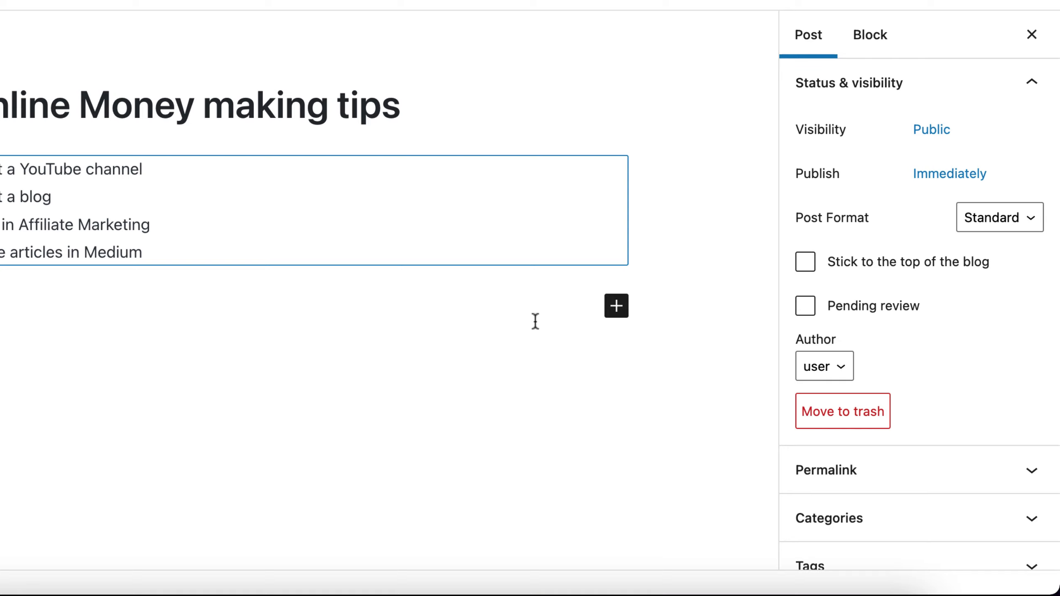
Upload pexels-pixabay-164527.jpeg from the Pexels videos folder as the image for the post's featured image
scroll(845, 321, "down", 5)
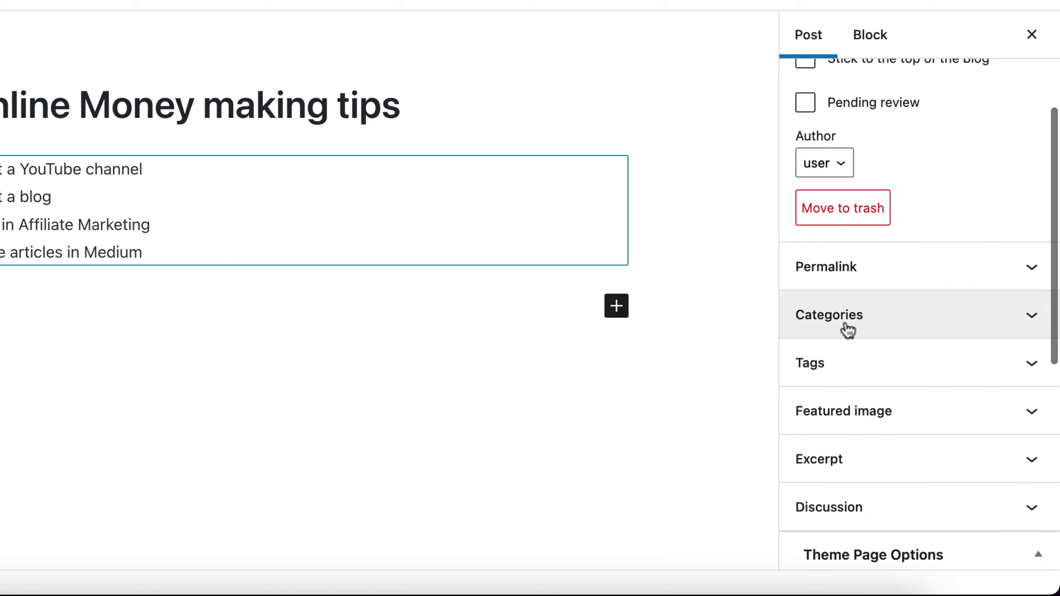
left_click(867, 423)
scroll(868, 425, "down", 3)
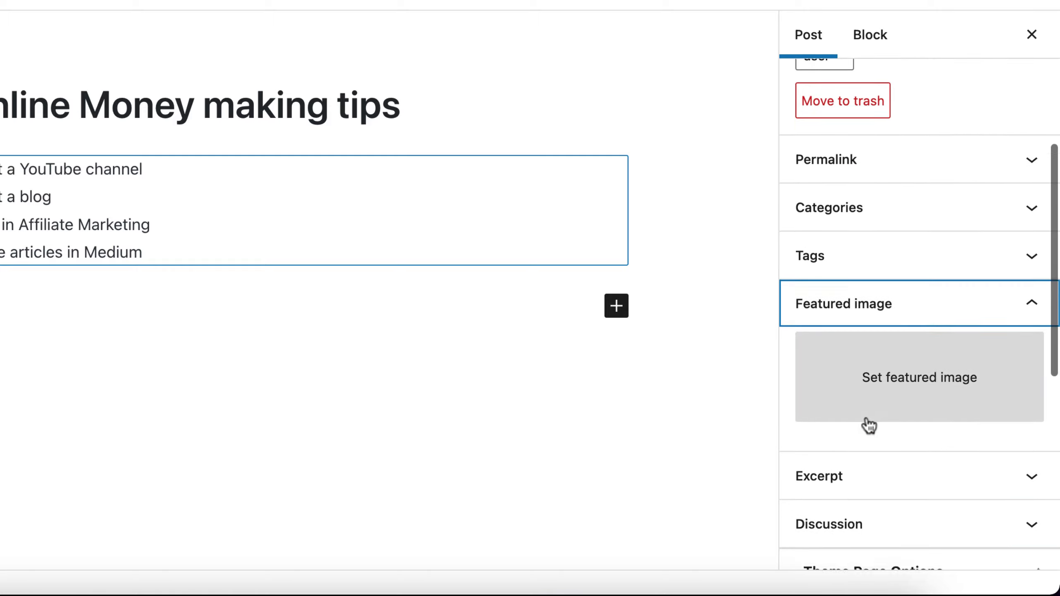
left_click(845, 367)
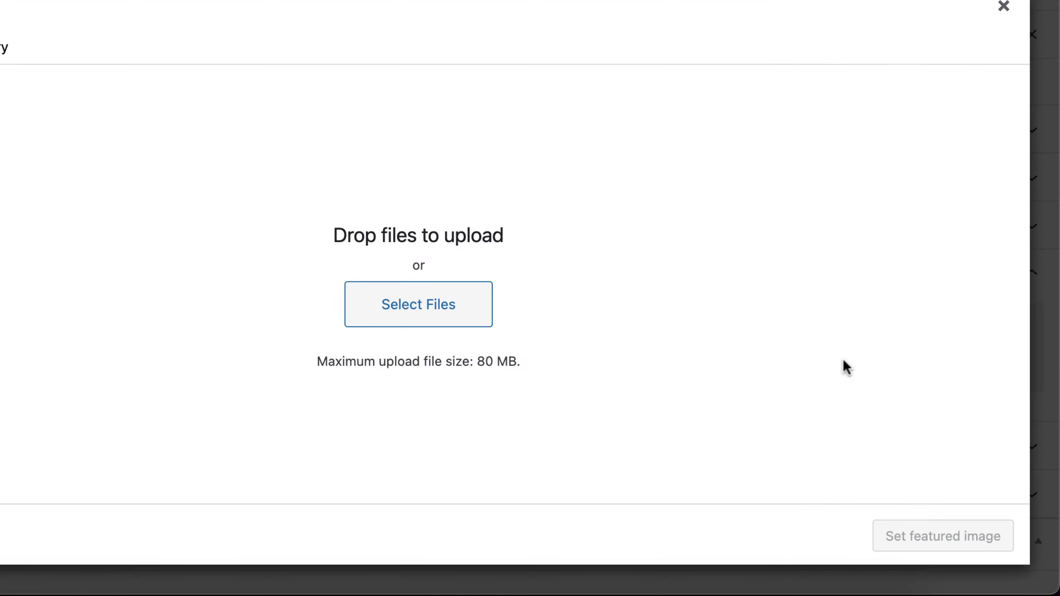
left_click(451, 312)
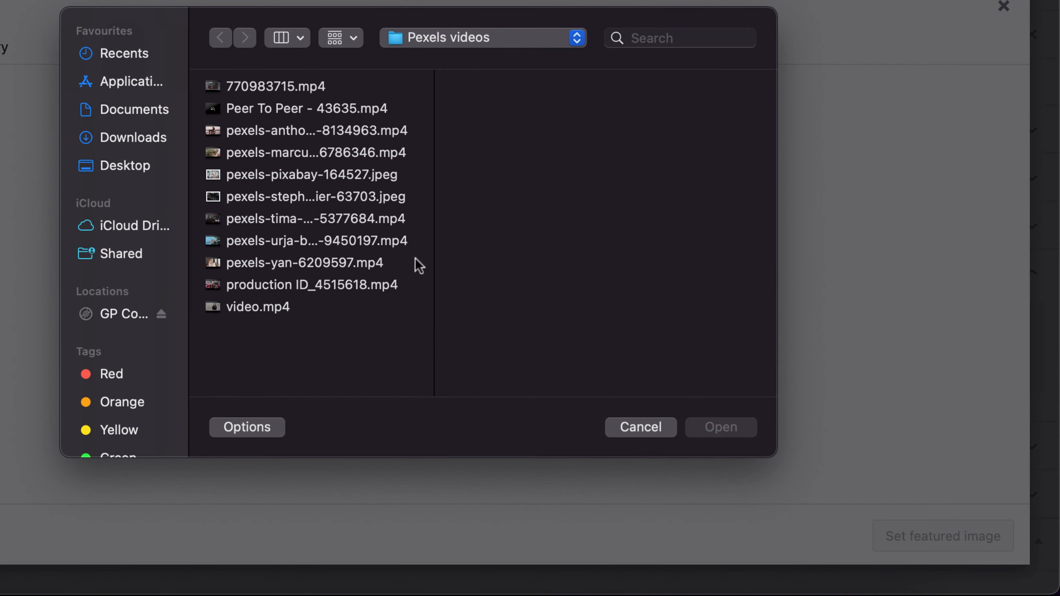
left_click(369, 175)
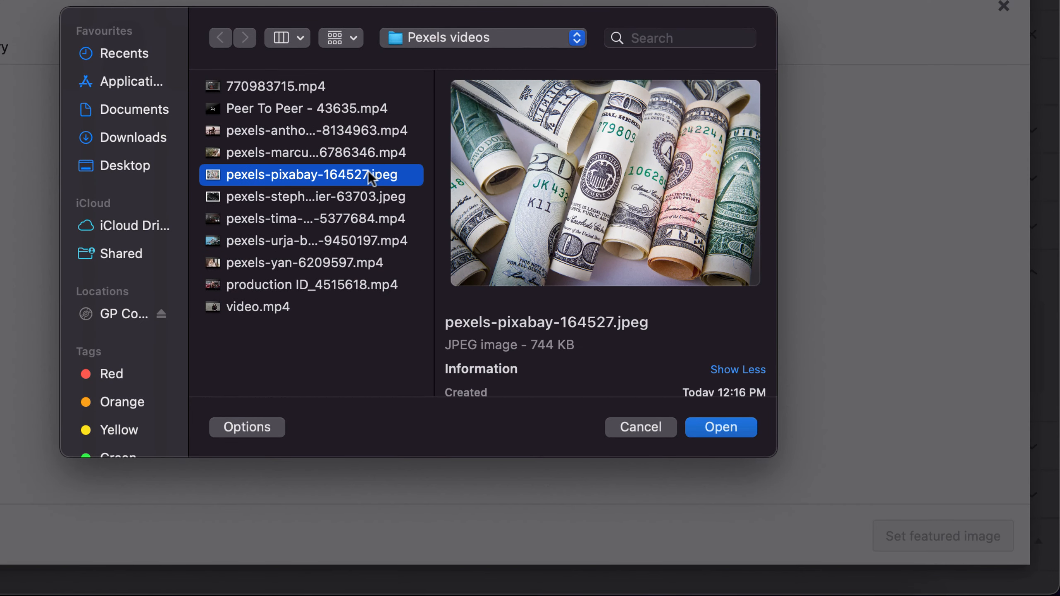
left_click(713, 428)
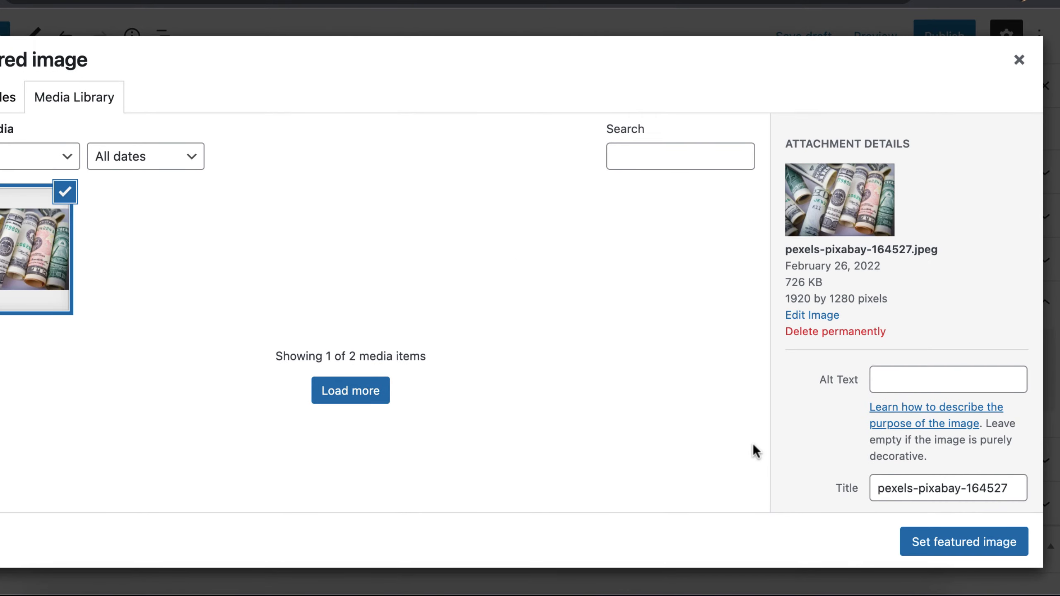
Review the uploaded image's attachment details, leaving the alt text empty, and set it as the featured image
left_click(918, 379)
scroll(918, 380, "down", 3)
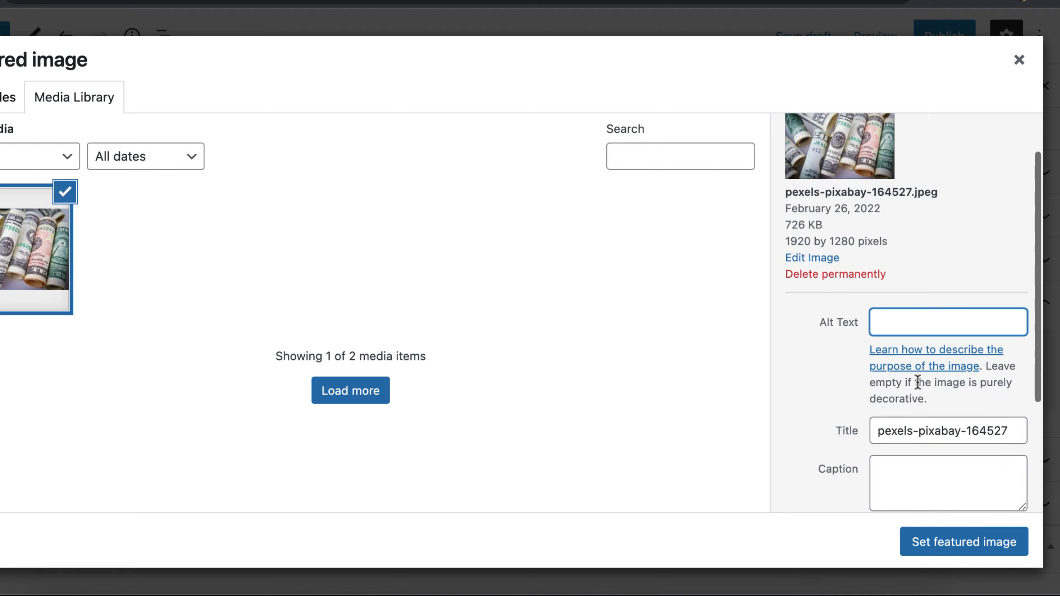
scroll(918, 383, "down", 3)
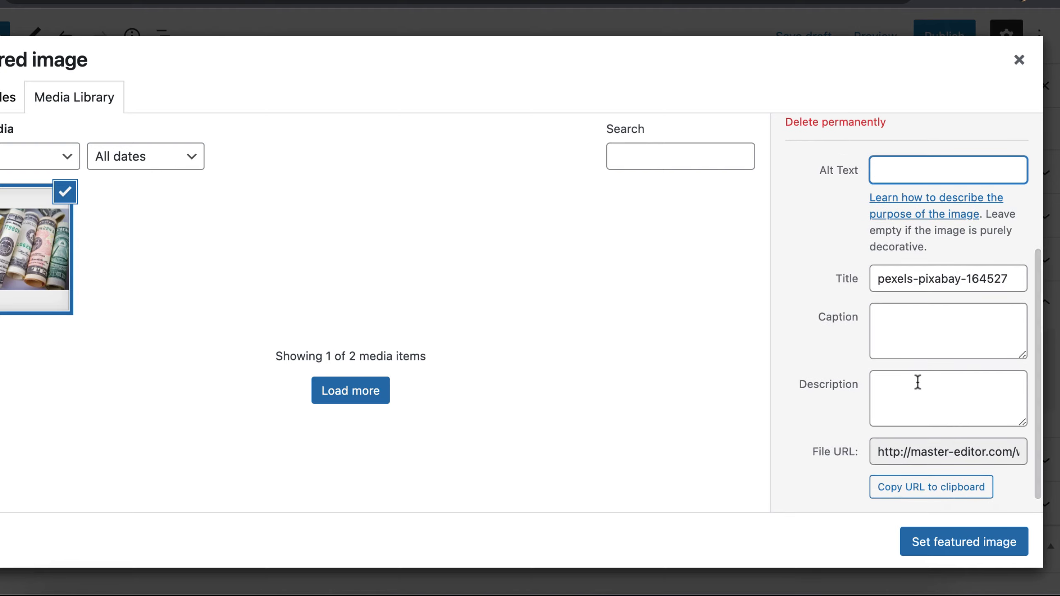
left_click(947, 543)
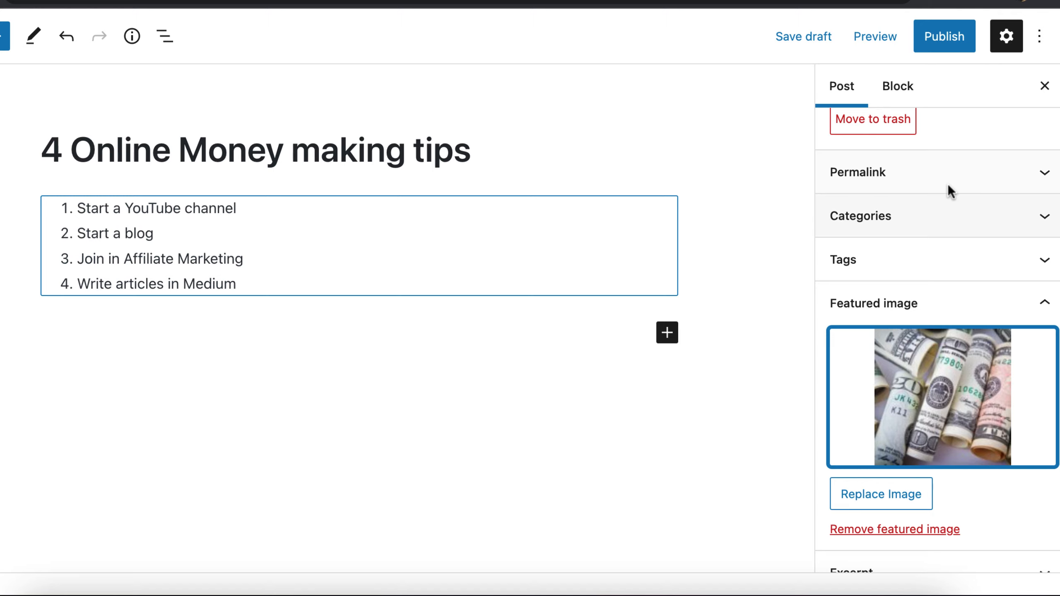
Publish the "4 Online Money making tips" post immediately with public visibility
left_click(940, 42)
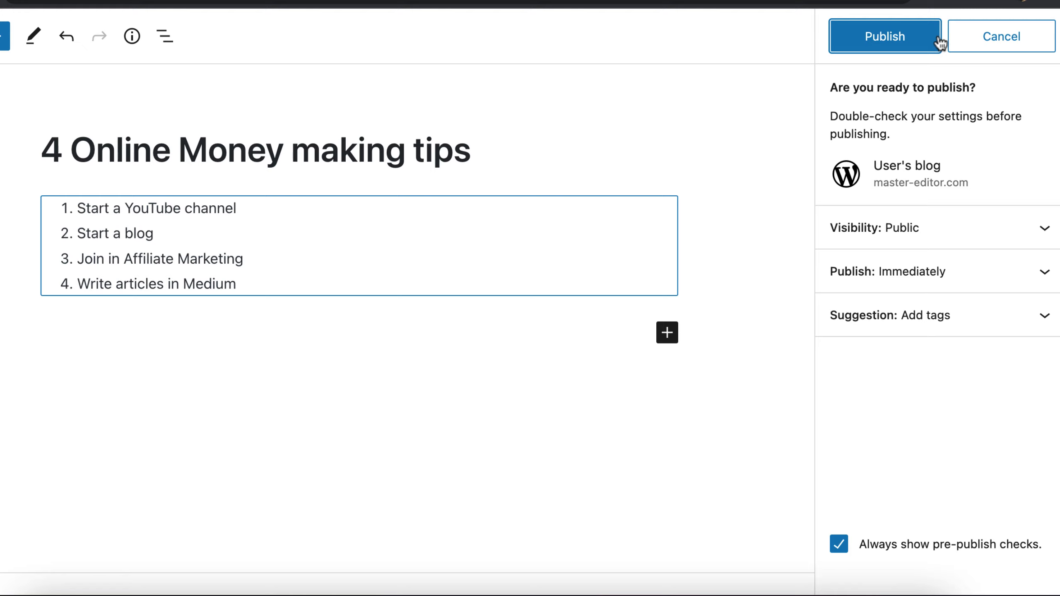
left_click(907, 38)
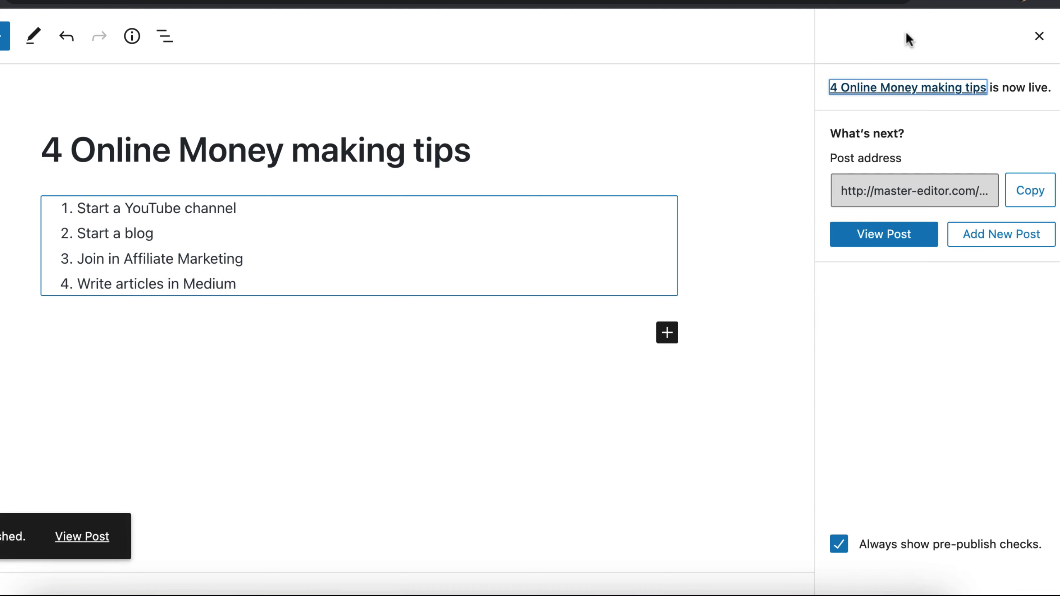
View the published post on the live blog and check its title, featured image and content
left_click(900, 241)
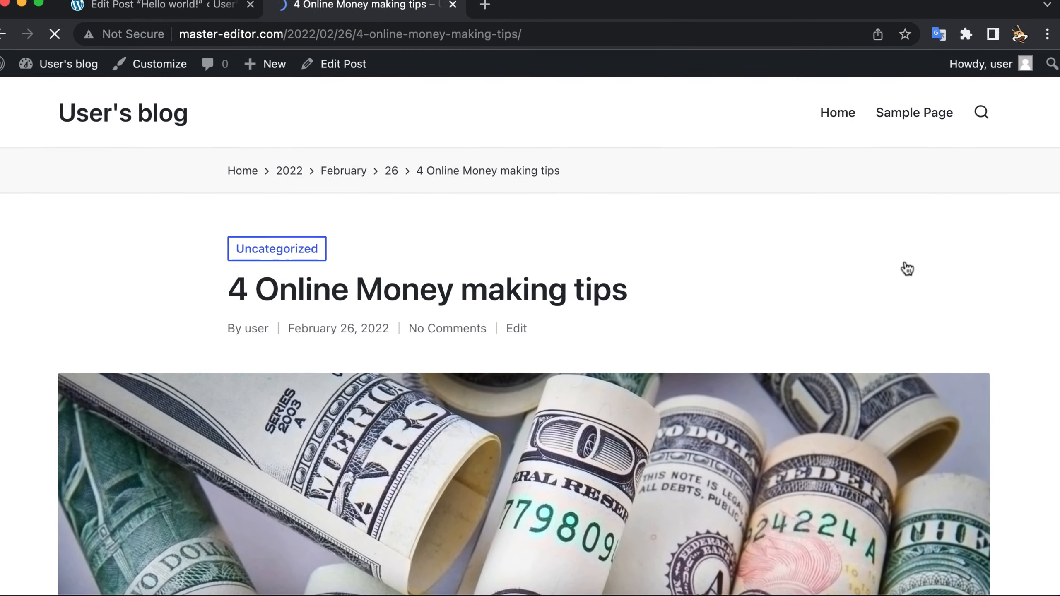
scroll(906, 260, "down", 3)
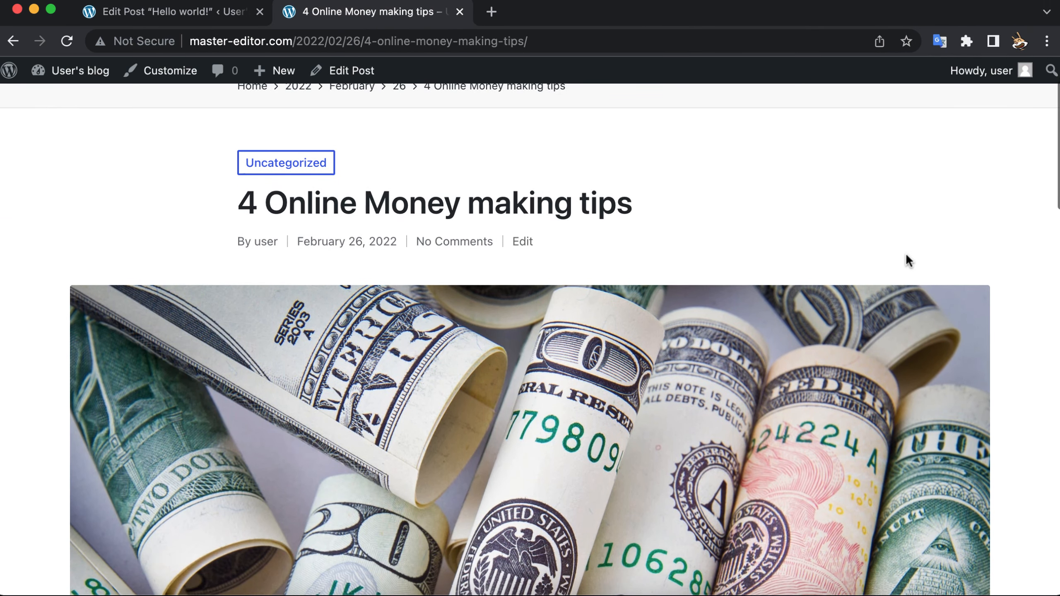
scroll(906, 258, "down", 2)
scroll(907, 256, "down", 5)
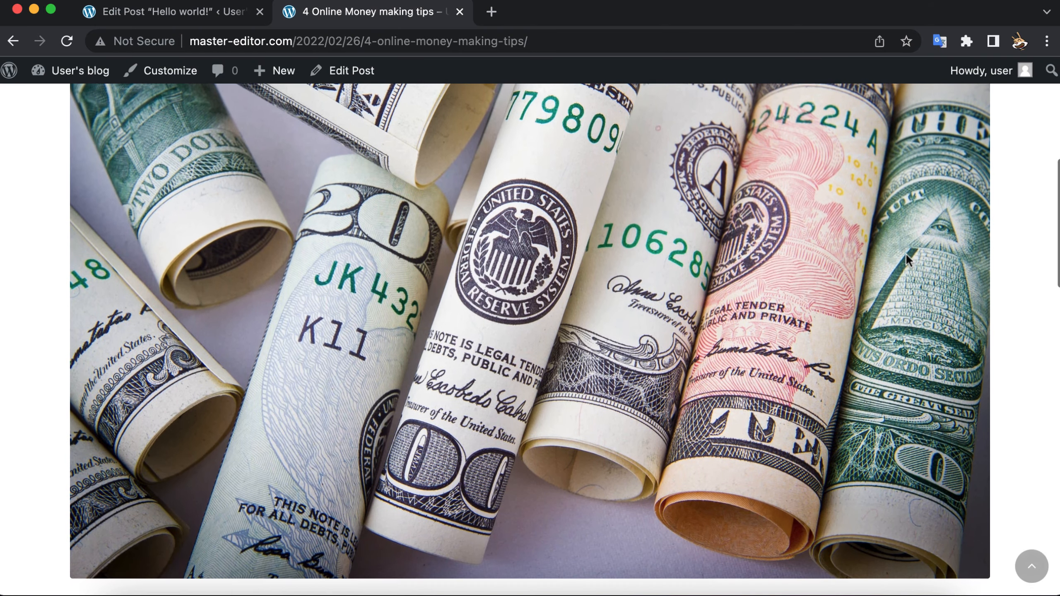
scroll(637, 330, "down", 10)
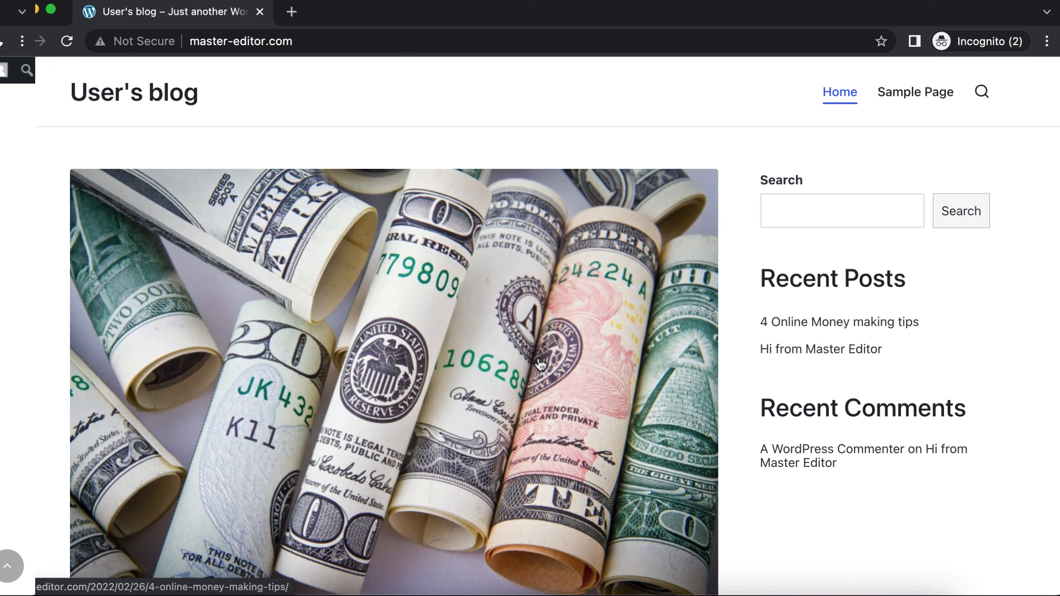
Look through the posts listed on the live blog's homepage and open Sample Page from the site navigation
scroll(541, 365, "down", 3)
scroll(541, 364, "down", 3)
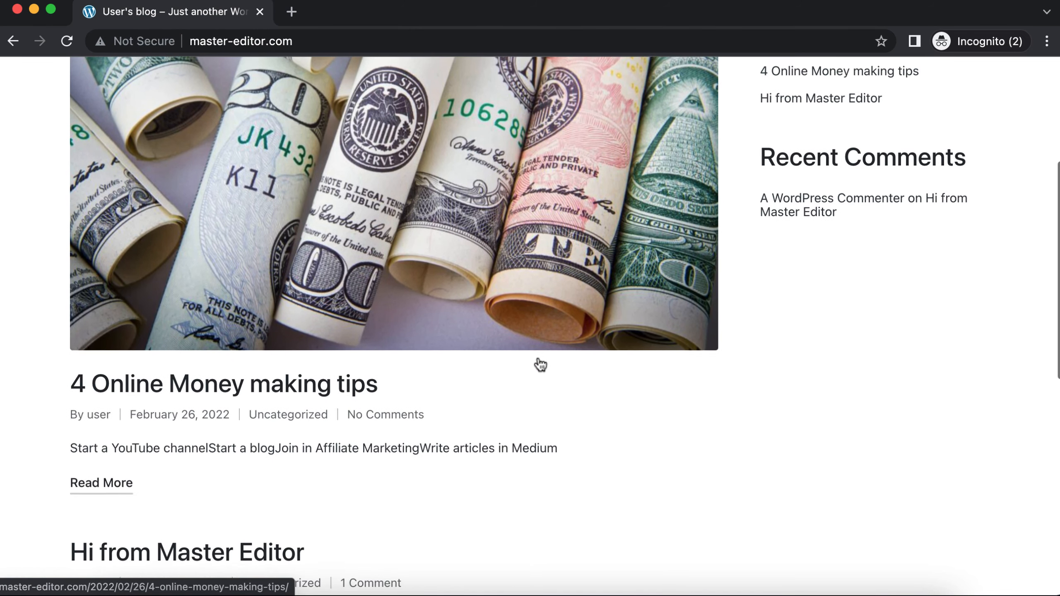
scroll(539, 363, "down", 3)
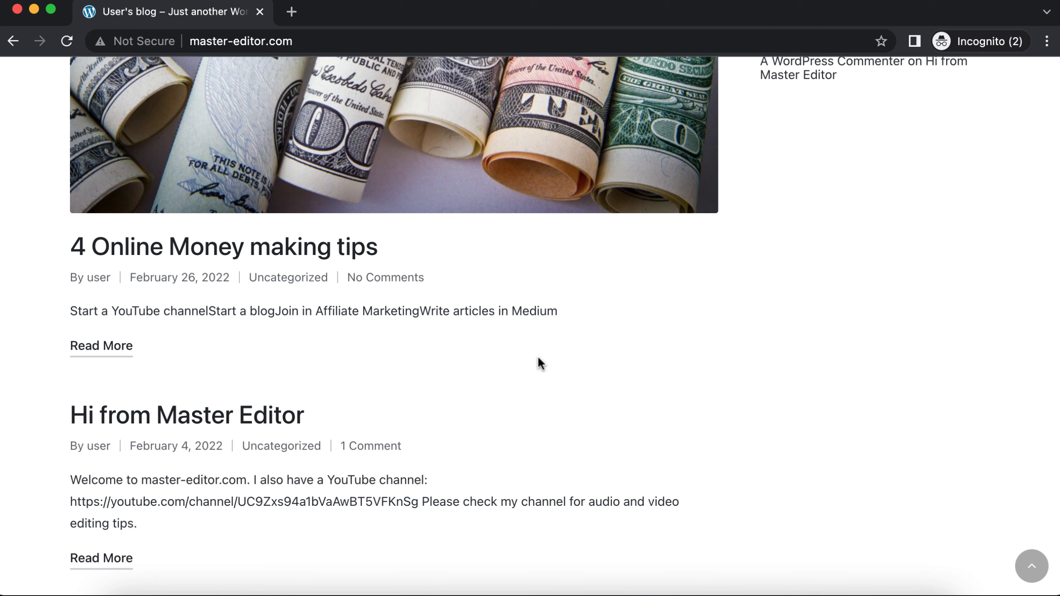
scroll(538, 356, "up", 5)
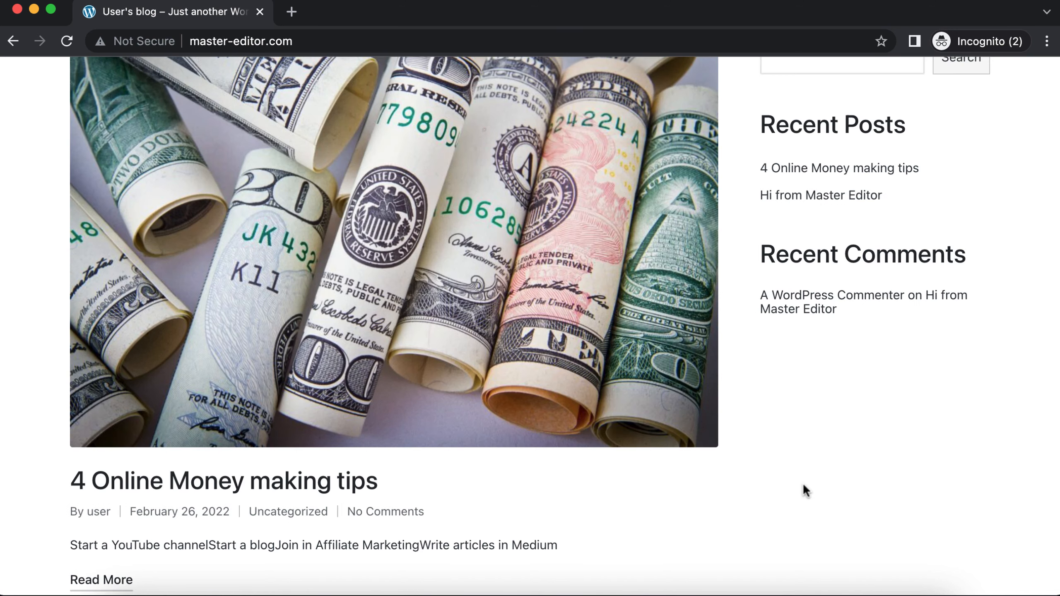
scroll(802, 483, "up", 4)
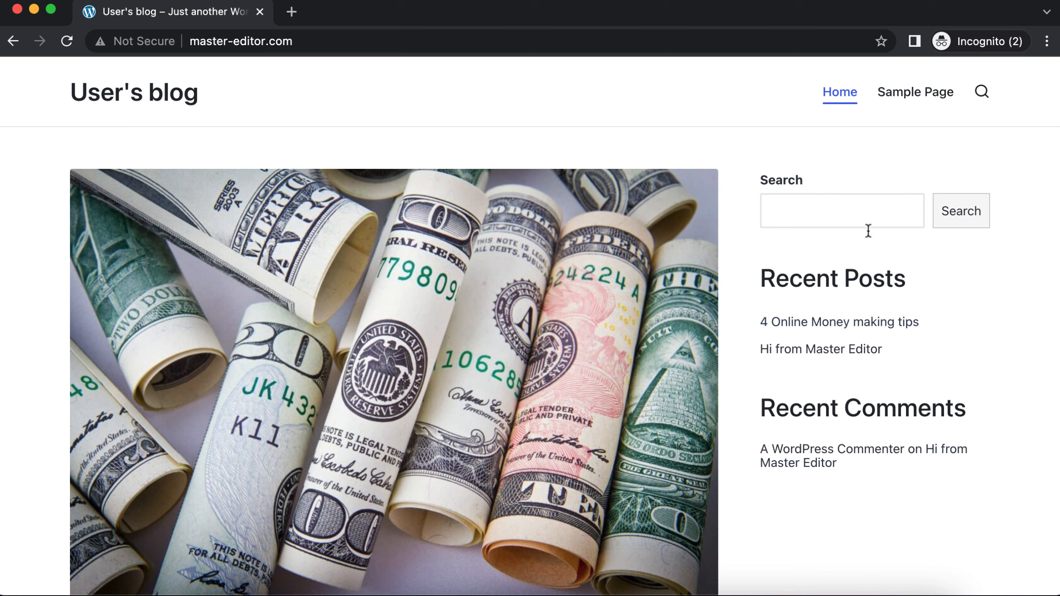
left_click(916, 98)
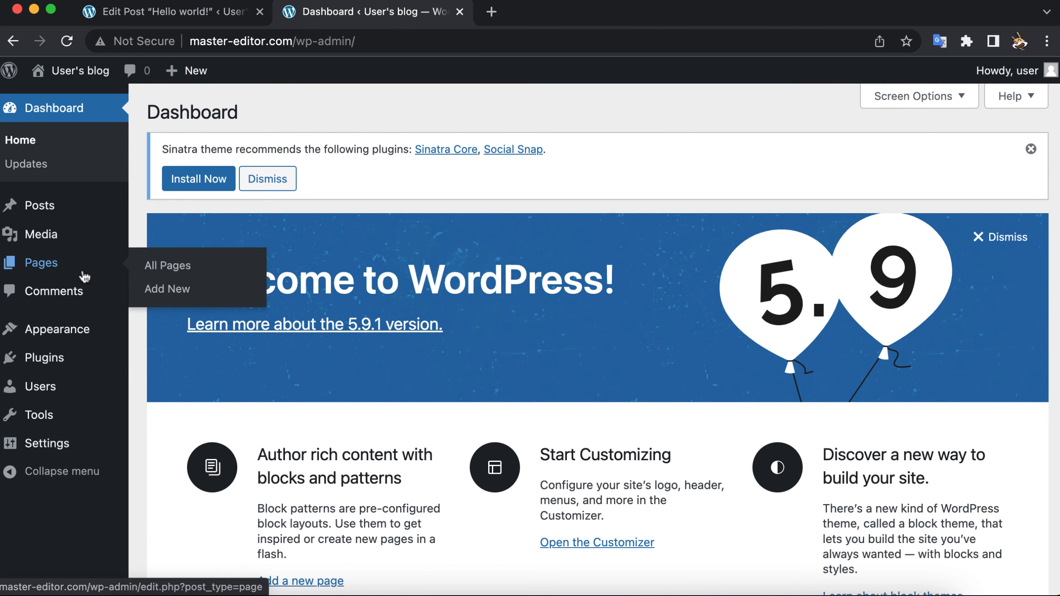
View Sample Page in the page editor from the dashboard's page list, then return to the list
left_click(85, 277)
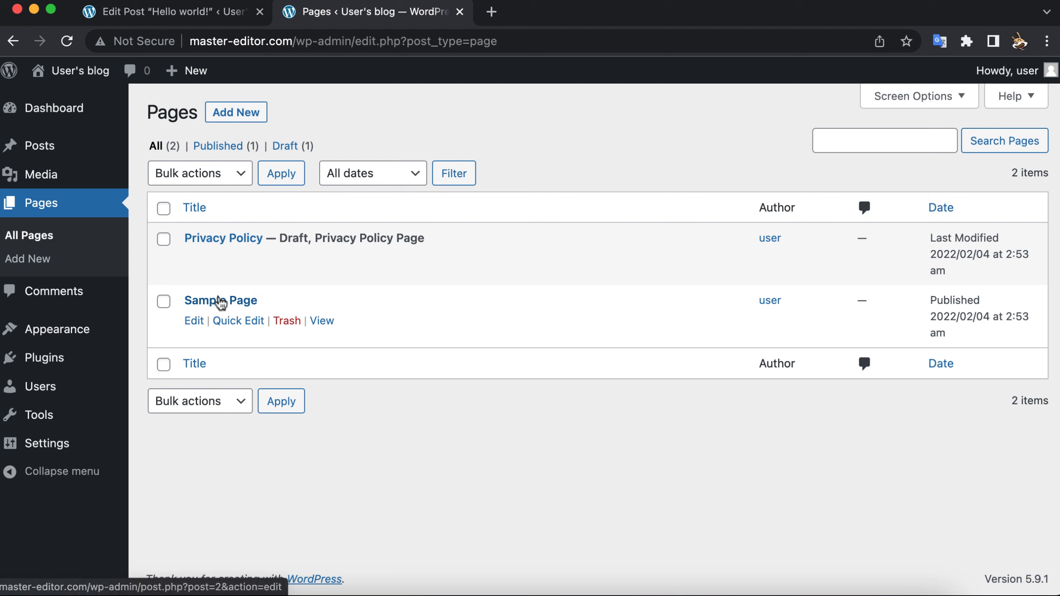
left_click(195, 321)
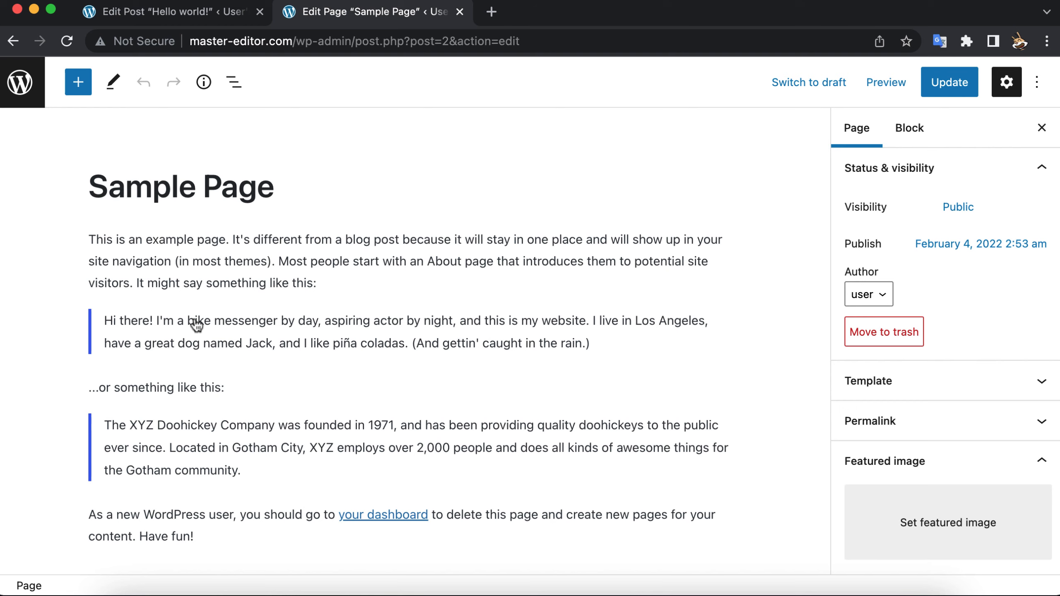
left_click(13, 40)
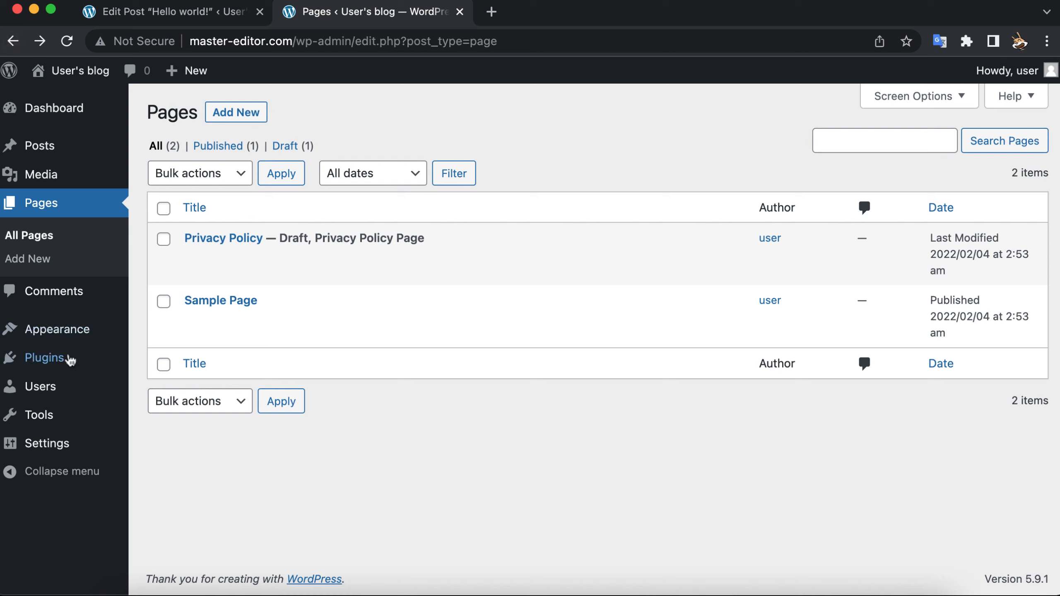
In the reading settings, make the homepage a static page using Sample Page and open the posts page choices
mouse_move(86, 451)
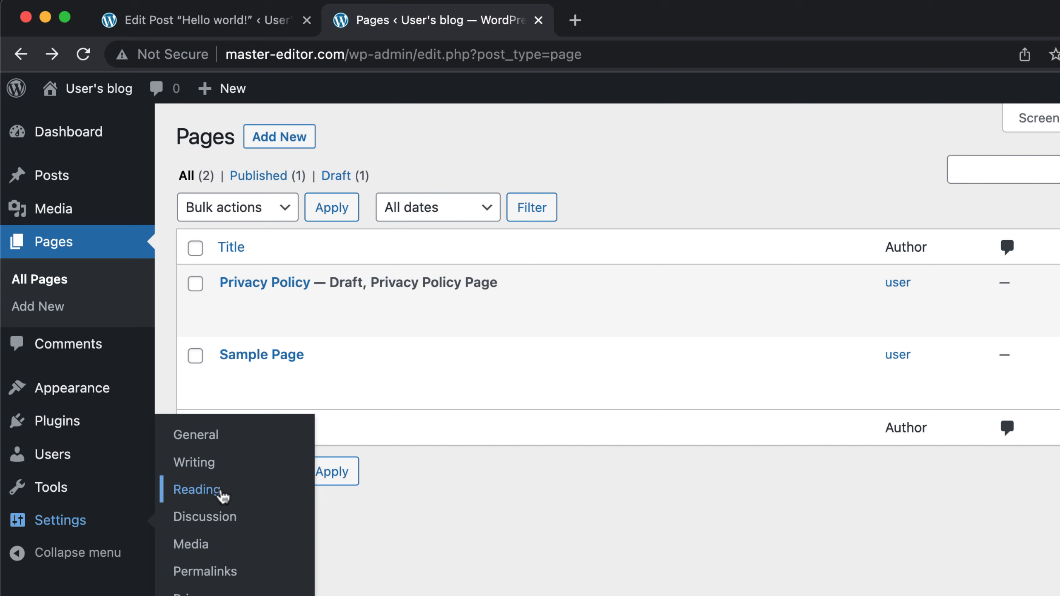
left_click(222, 493)
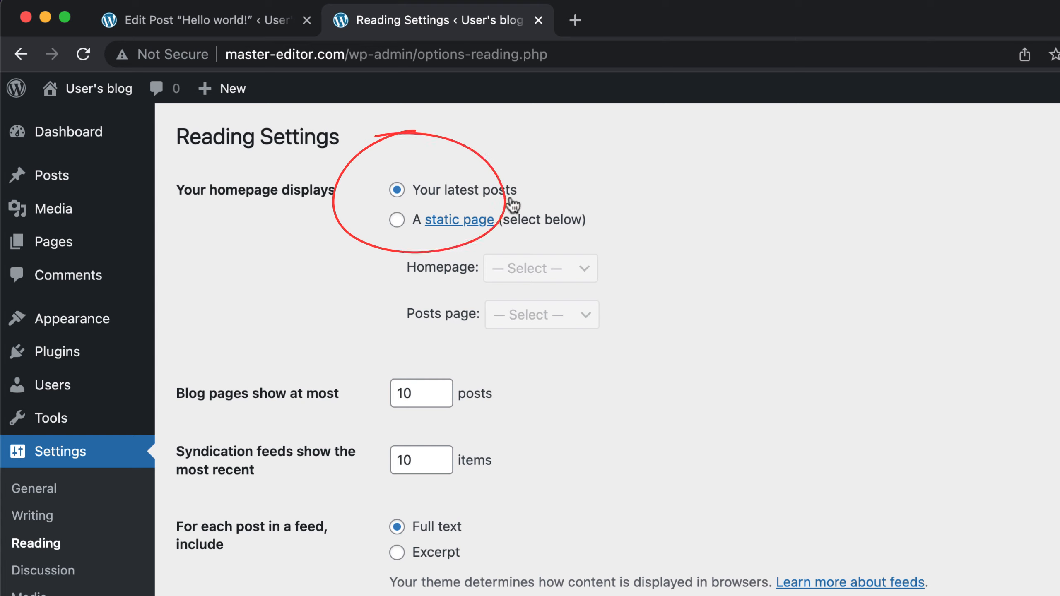
left_click(397, 220)
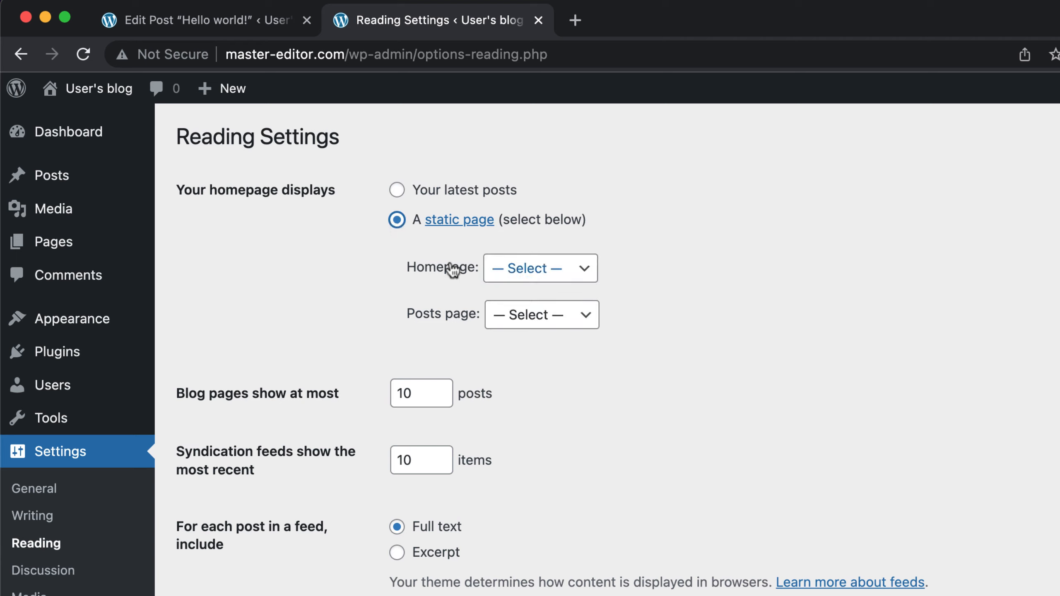
left_click(538, 276)
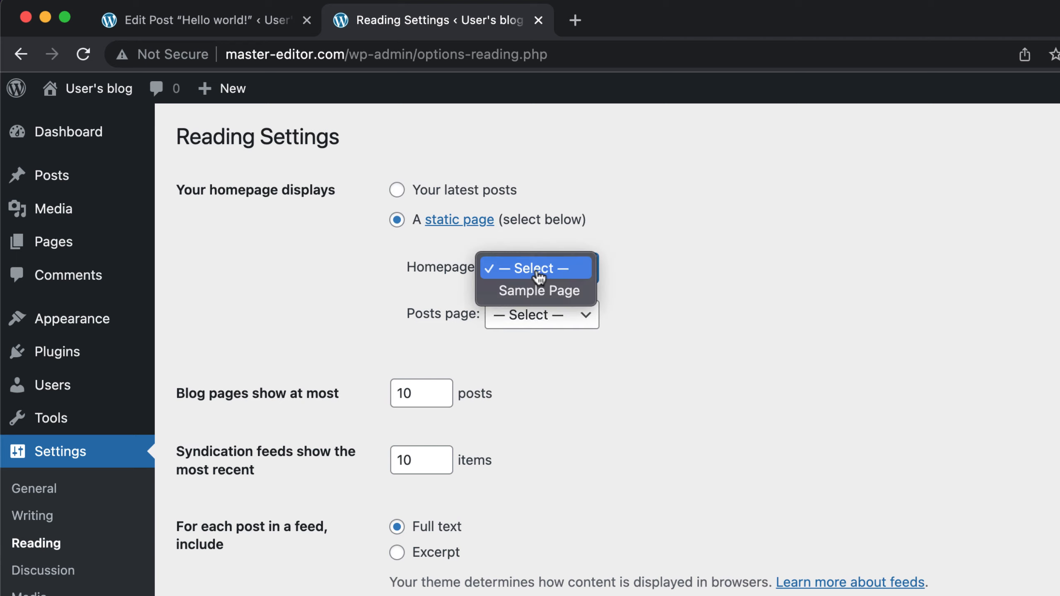
left_click(558, 293)
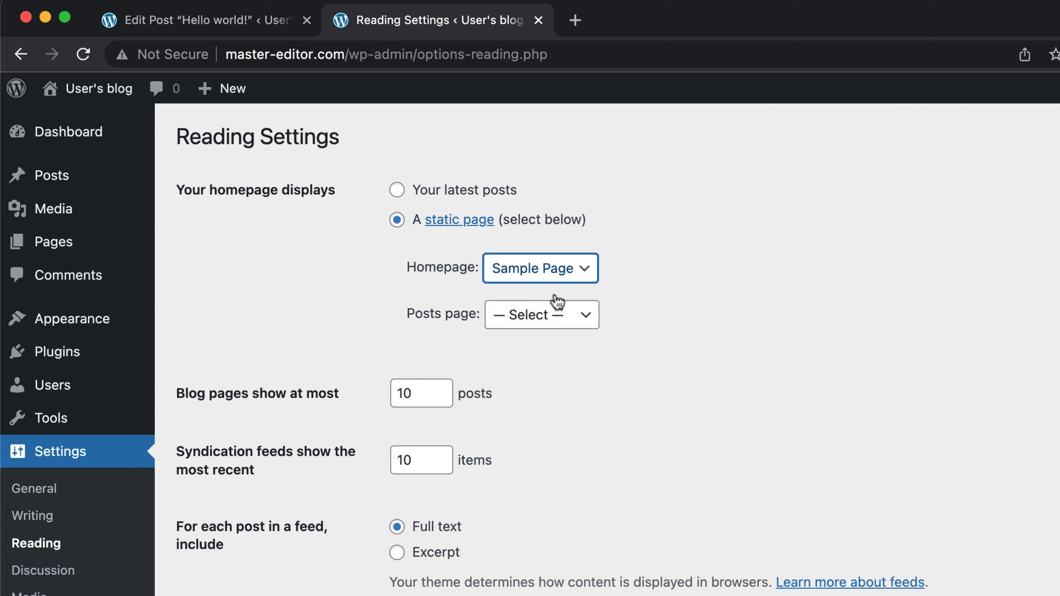
left_click(559, 324)
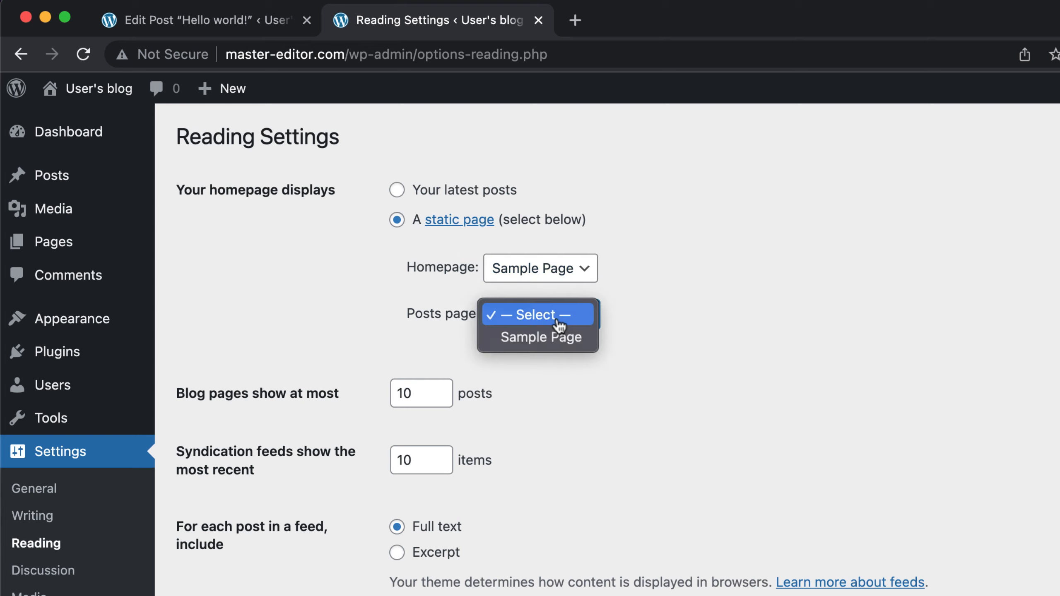
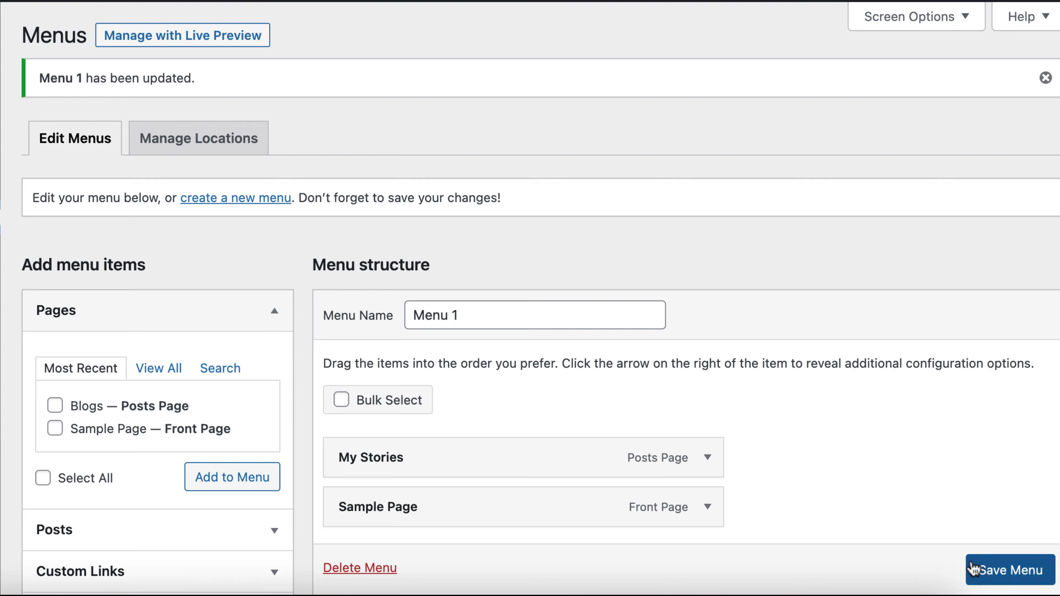
Assign Menu 1 to the Primary Navigation location, save, and check the My Stories and Sample Page links on the live site
left_click(200, 152)
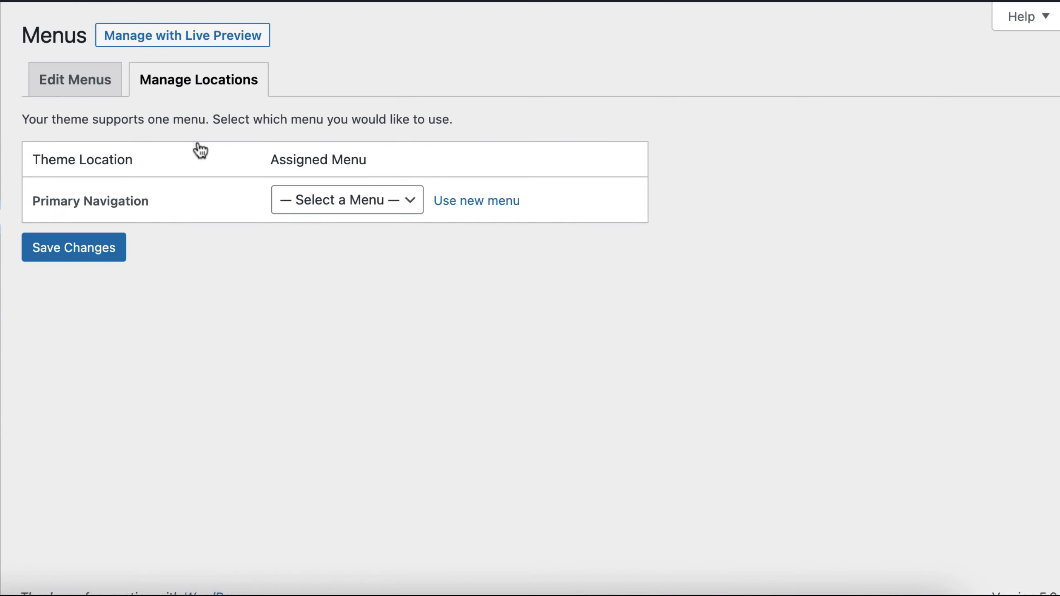
left_click(335, 209)
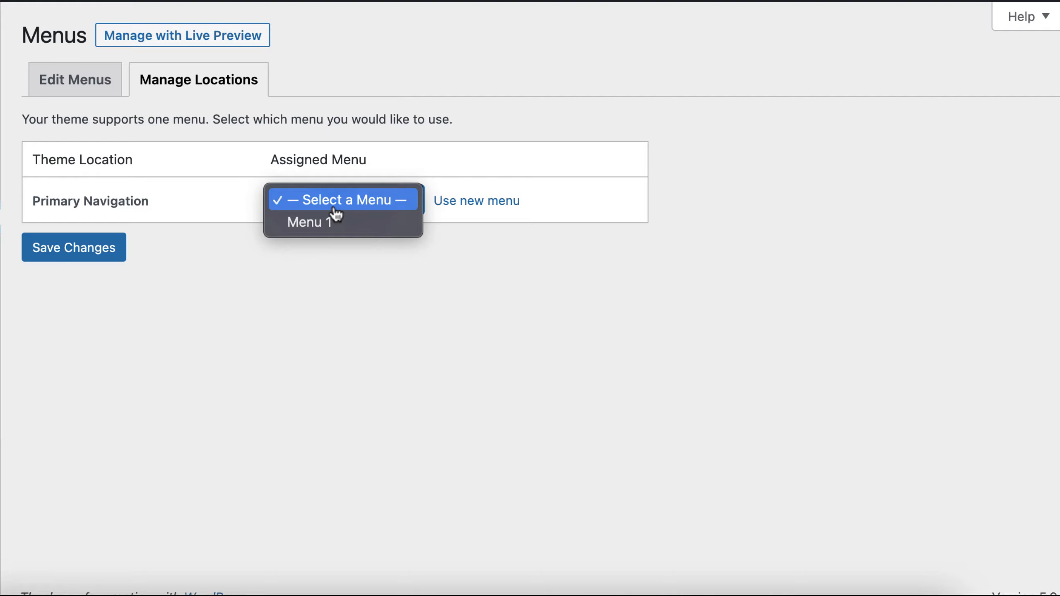
left_click(326, 228)
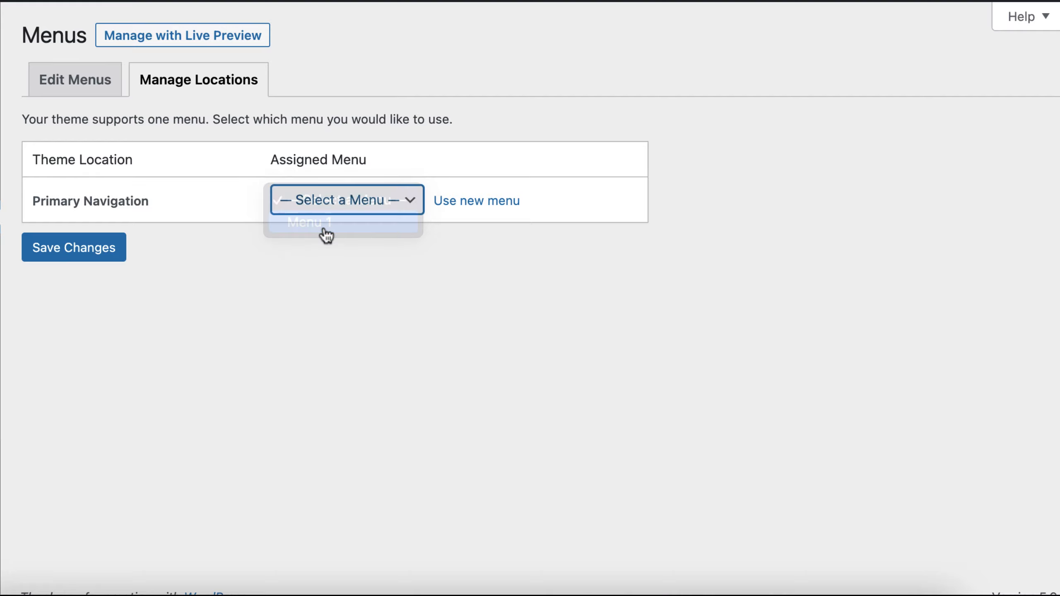
left_click(111, 242)
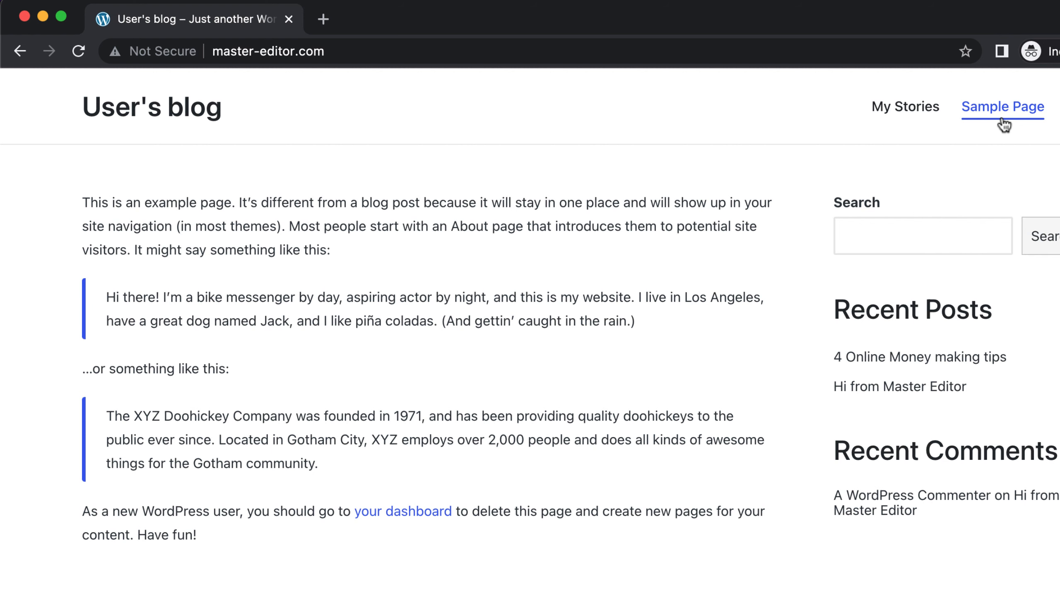
left_click(927, 108)
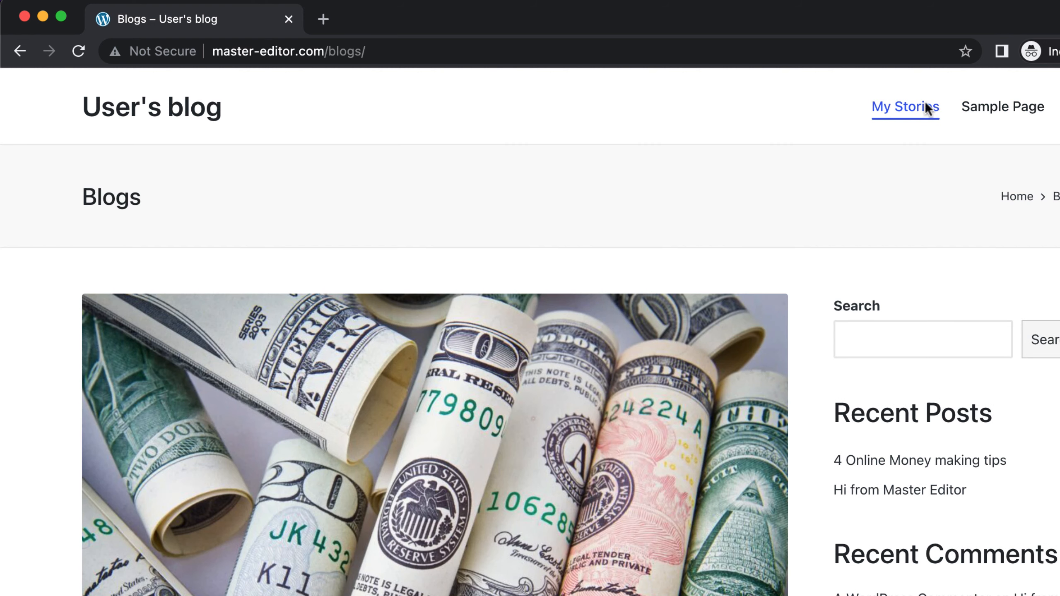
left_click(997, 104)
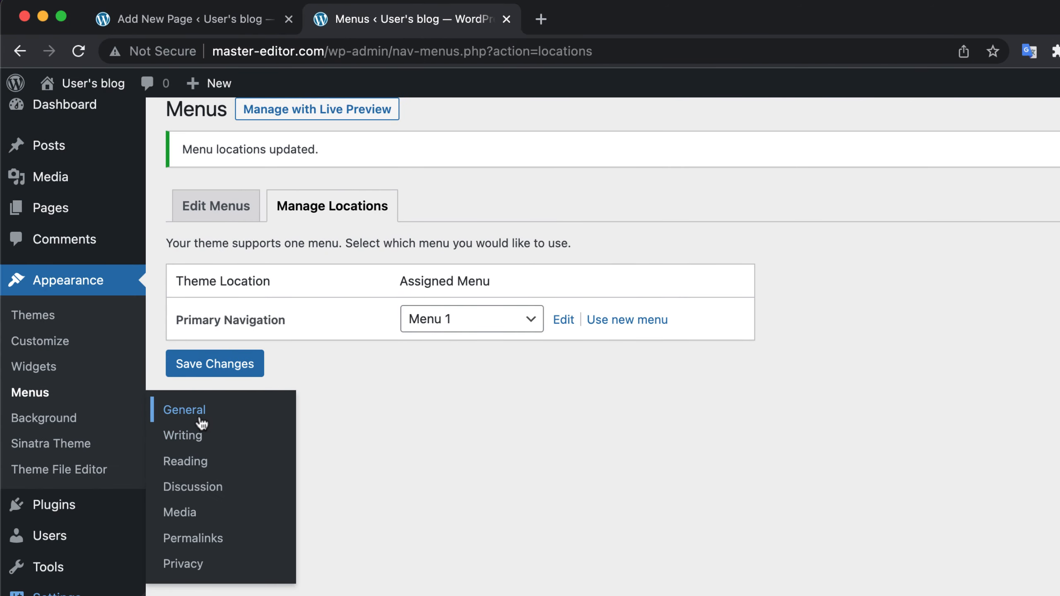
Change the site title to "Master Editor" in the general settings
left_click(201, 420)
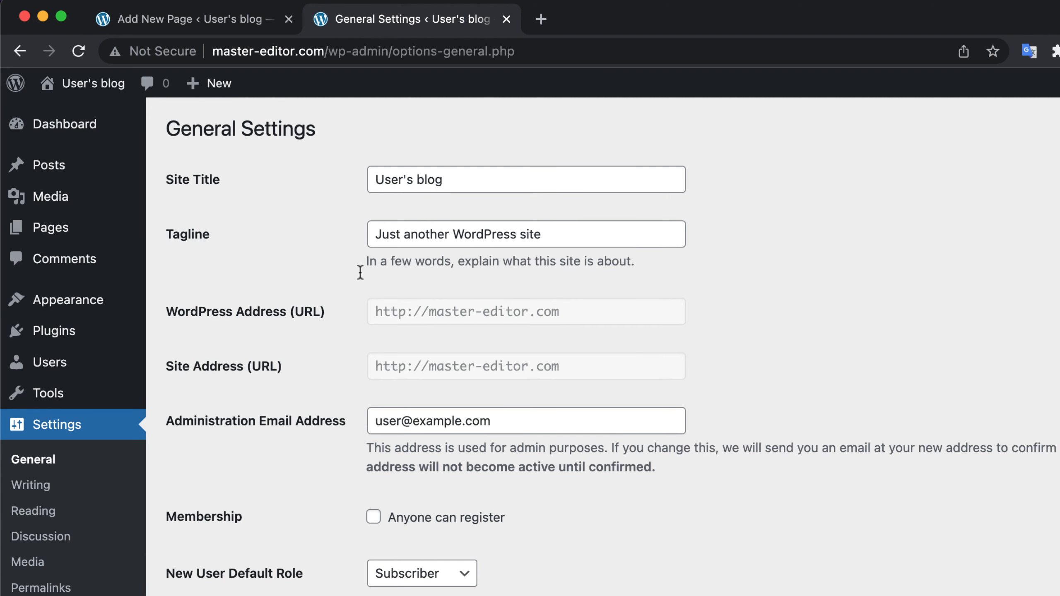
triple_click(451, 188)
type("M")
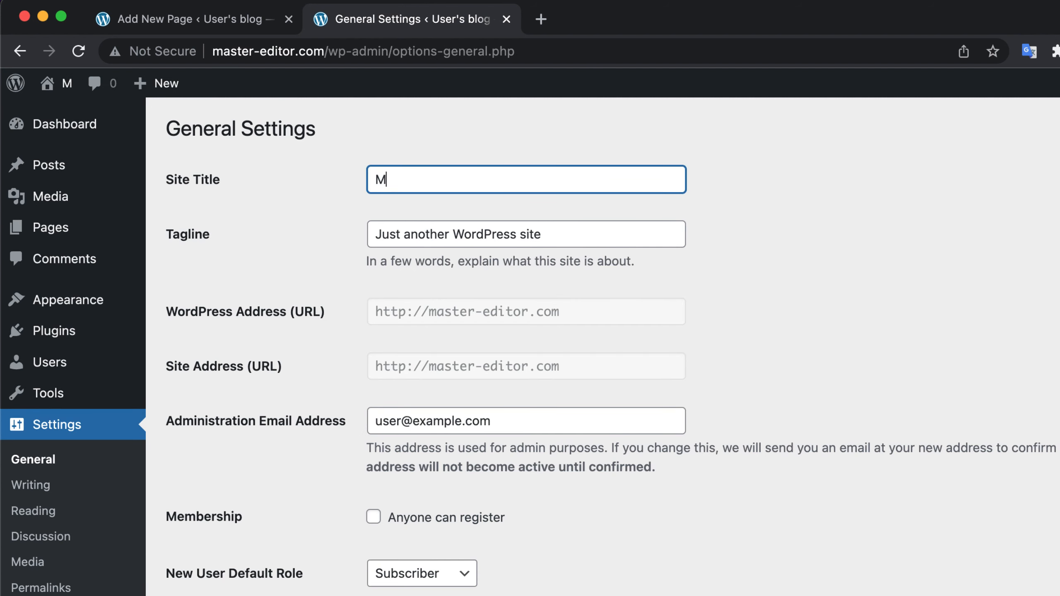
type("aster Editors")
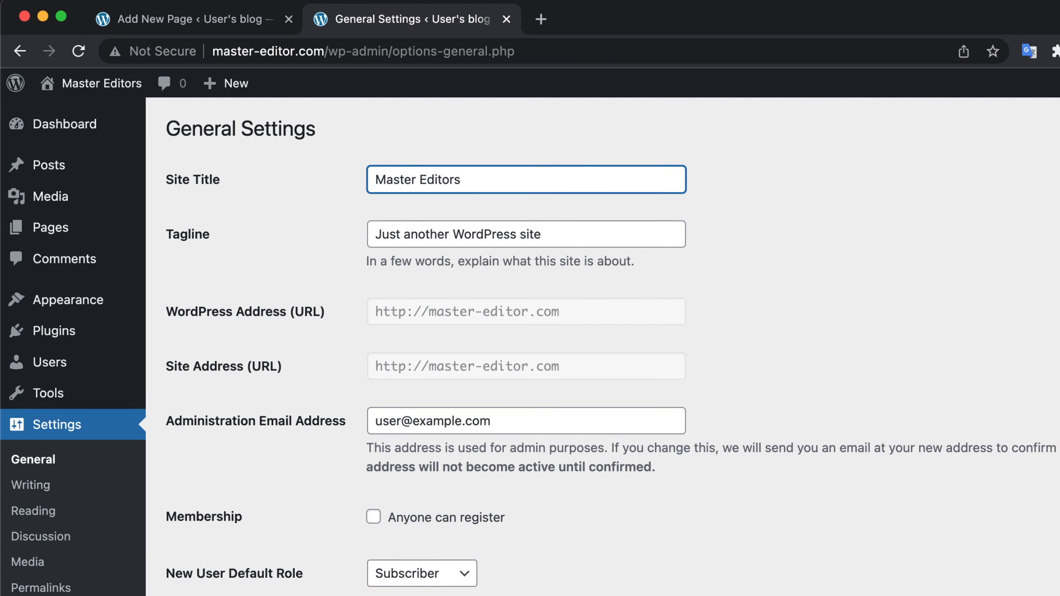
key("BackSpace")
Review the language, timezone, date and time options without changing them, save the general settings, and reload the live site
scroll(413, 226, "down", 6)
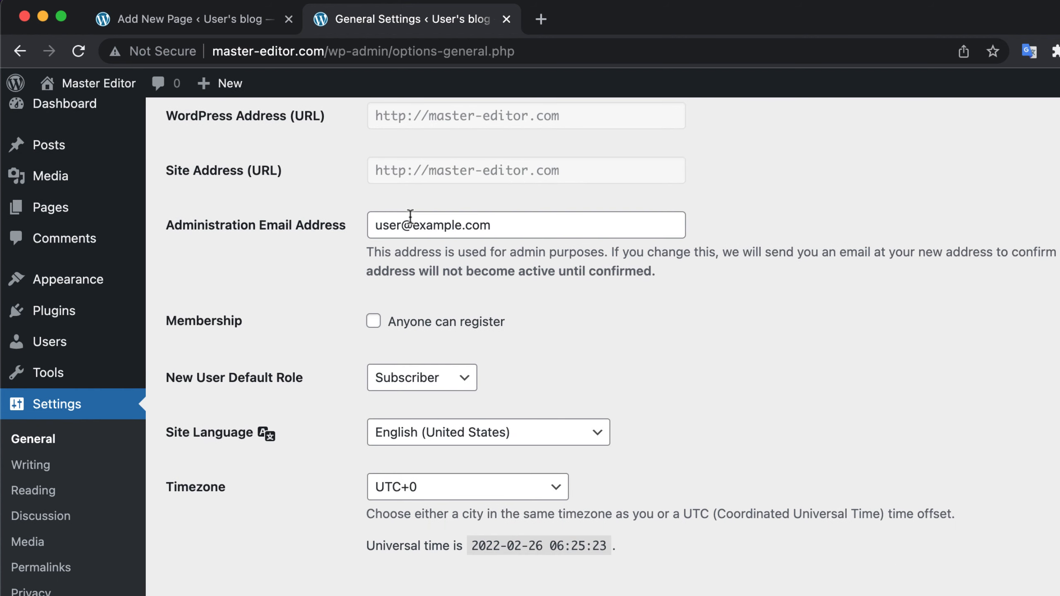
left_click(476, 363)
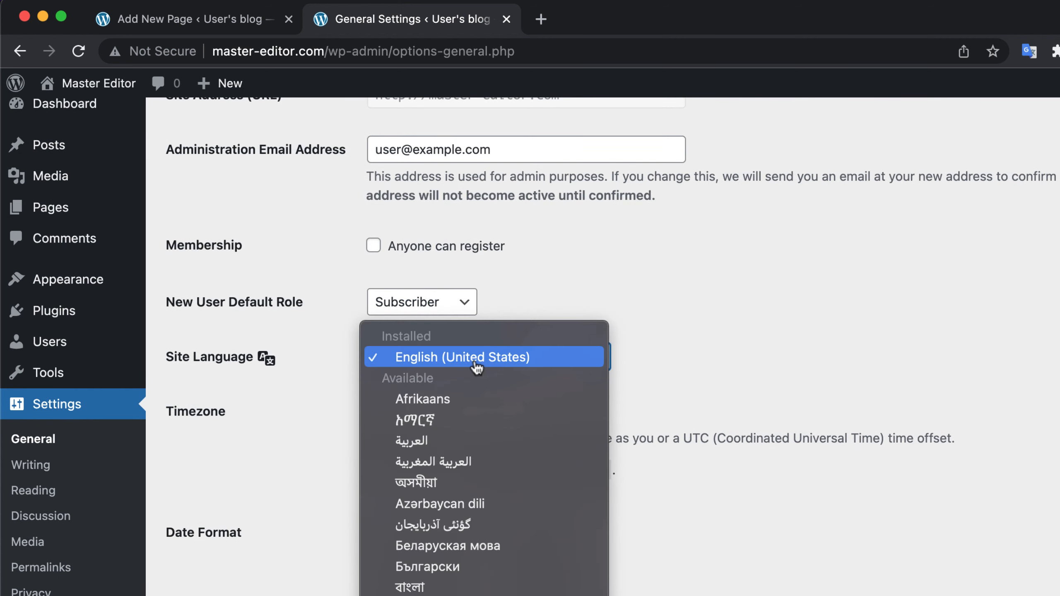
left_click(665, 331)
scroll(666, 331, "down", 4)
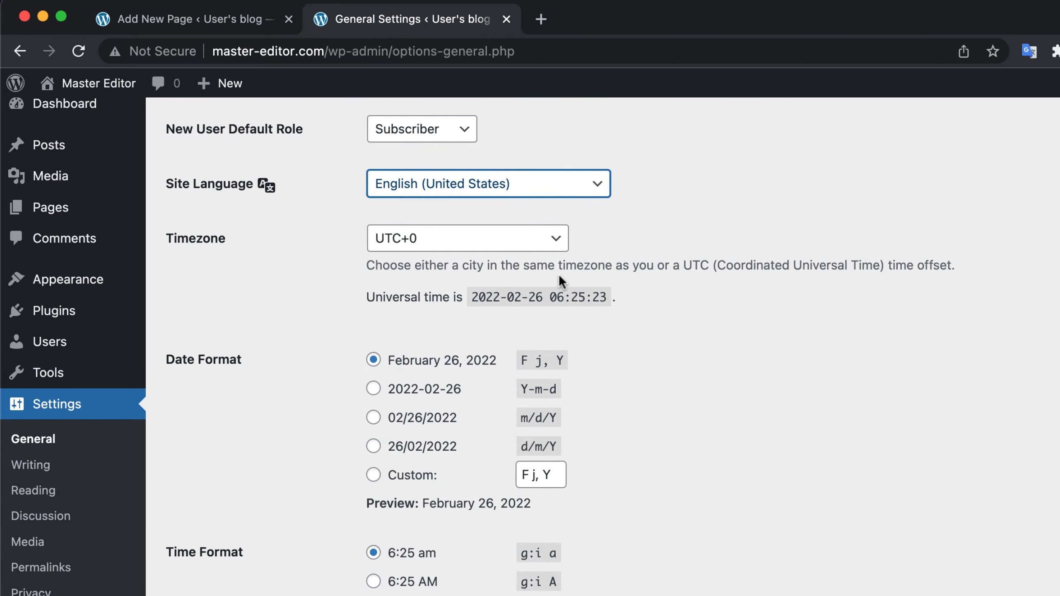
scroll(559, 280, "down", 6)
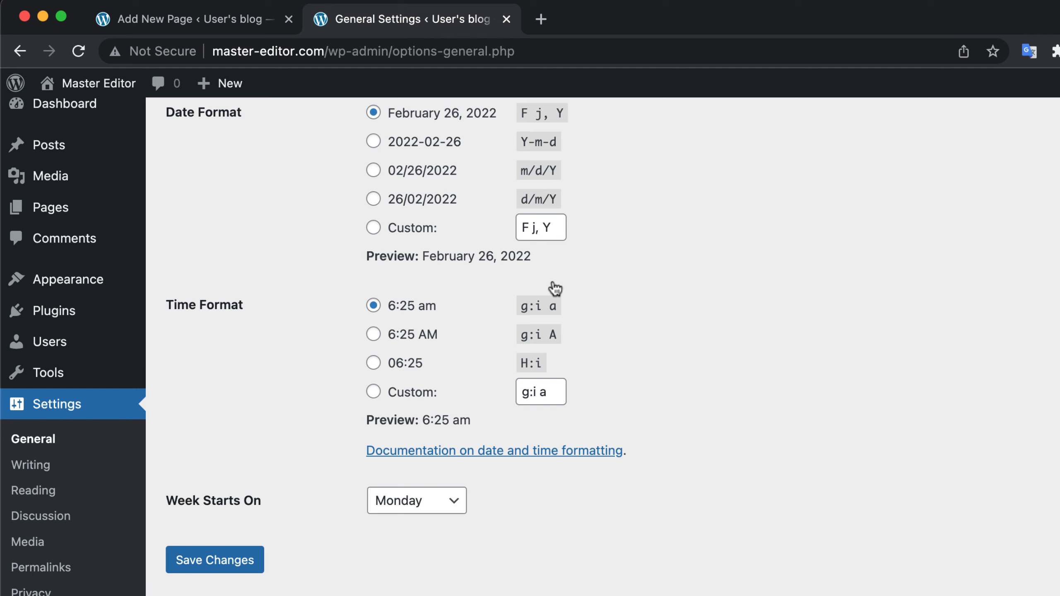
left_click(234, 560)
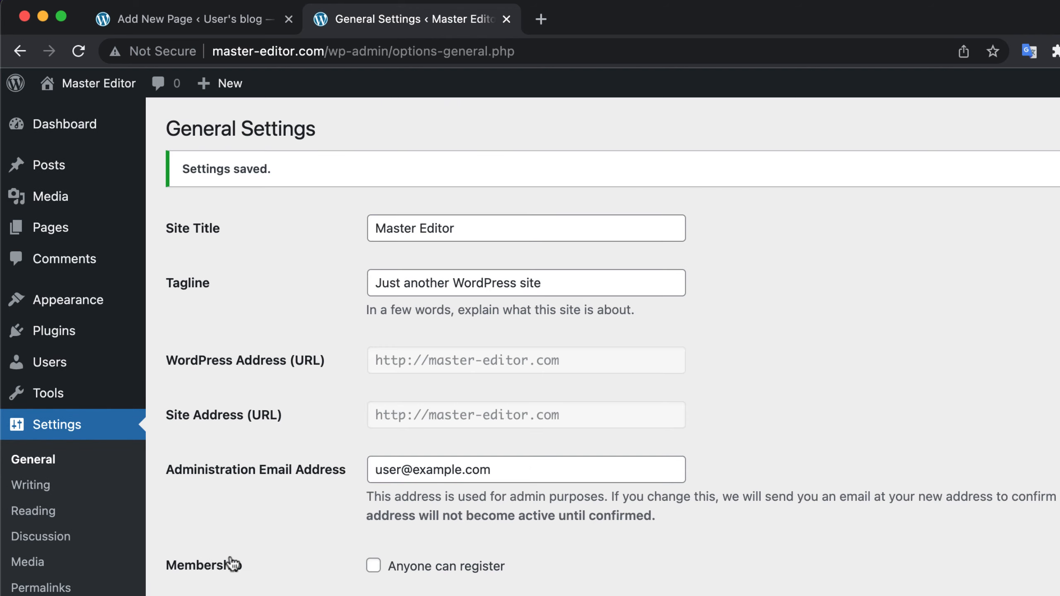
key("super+grave")
key("super+r")
Set the permalink structure to Post name, save it, and open the "4 Online Money making tips" post on the live site
left_click(41, 587)
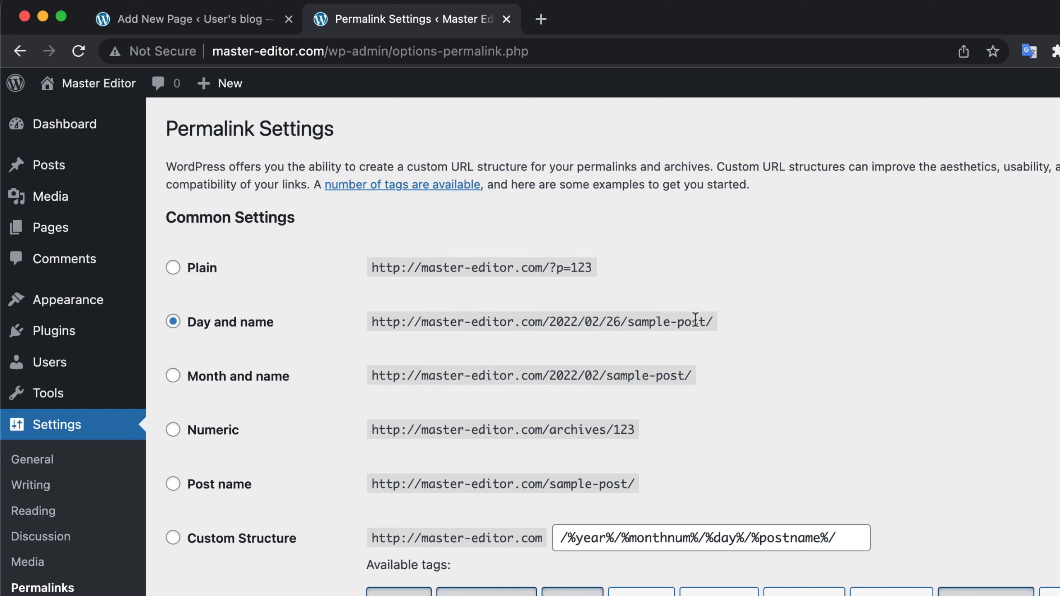
scroll(543, 324, "down", 2)
scroll(539, 321, "up", 1)
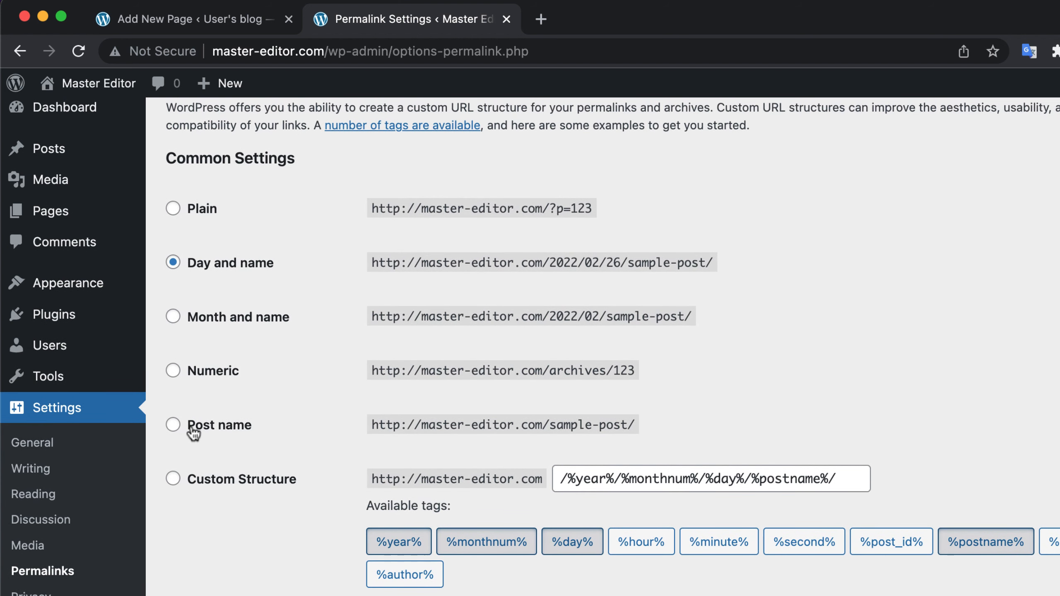
left_click(173, 425)
scroll(287, 420, "down", 5)
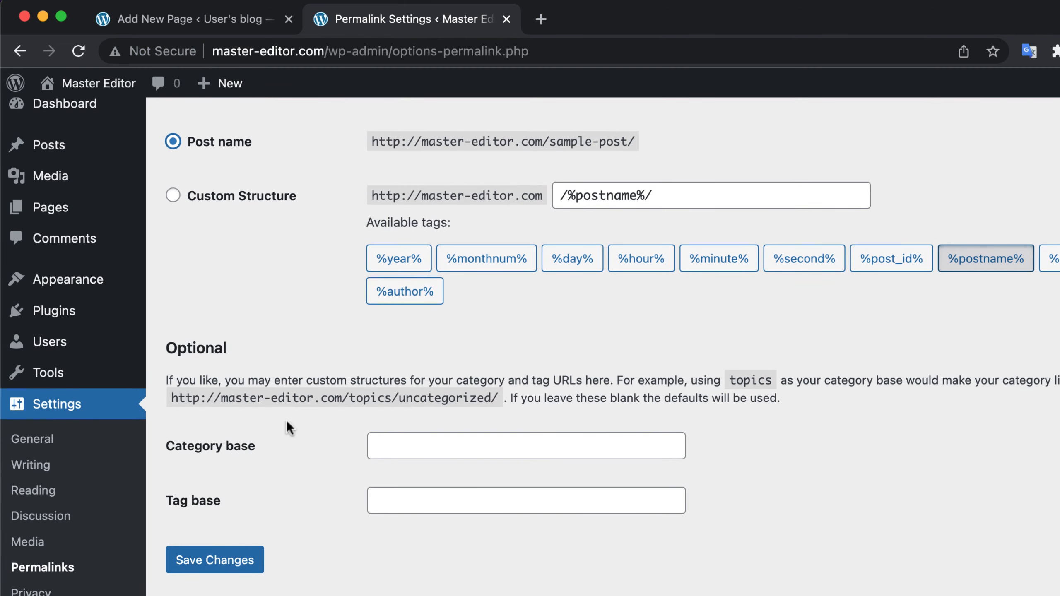
left_click(221, 560)
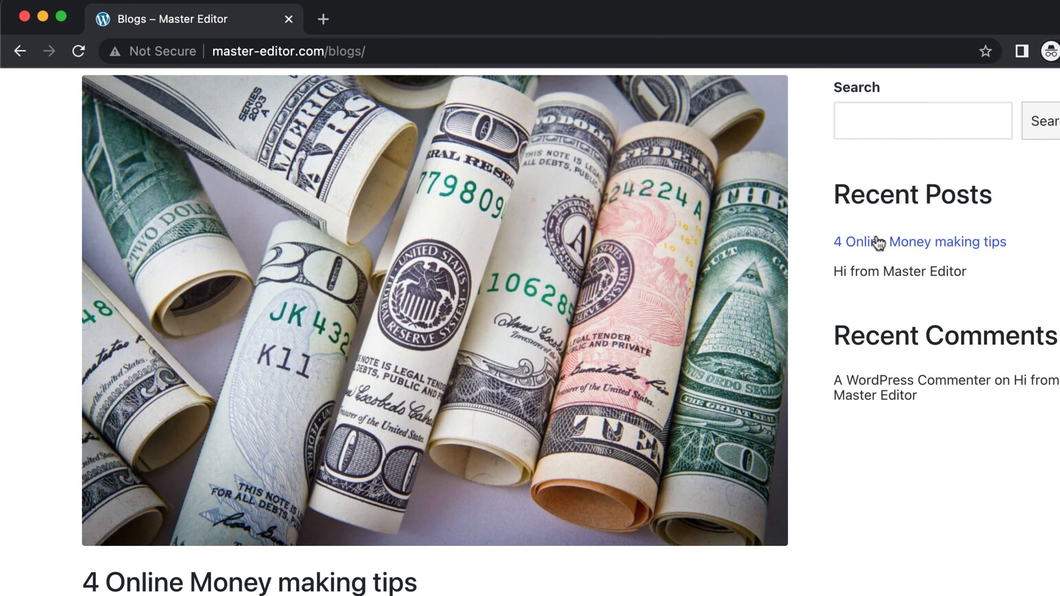
left_click(879, 242)
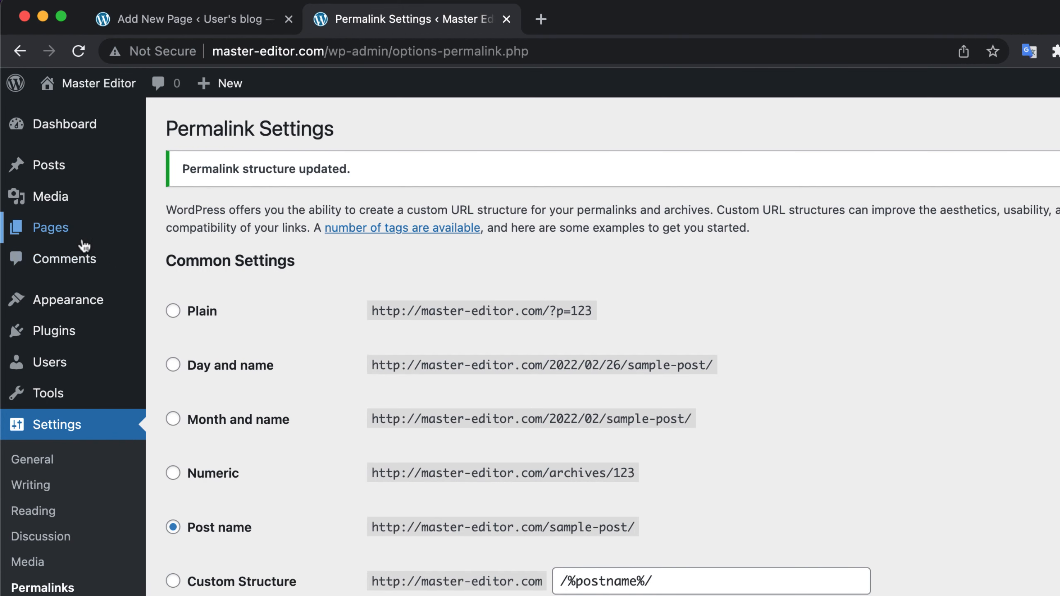
Create a new page titled "About me"
mouse_move(83, 244)
left_click(191, 259)
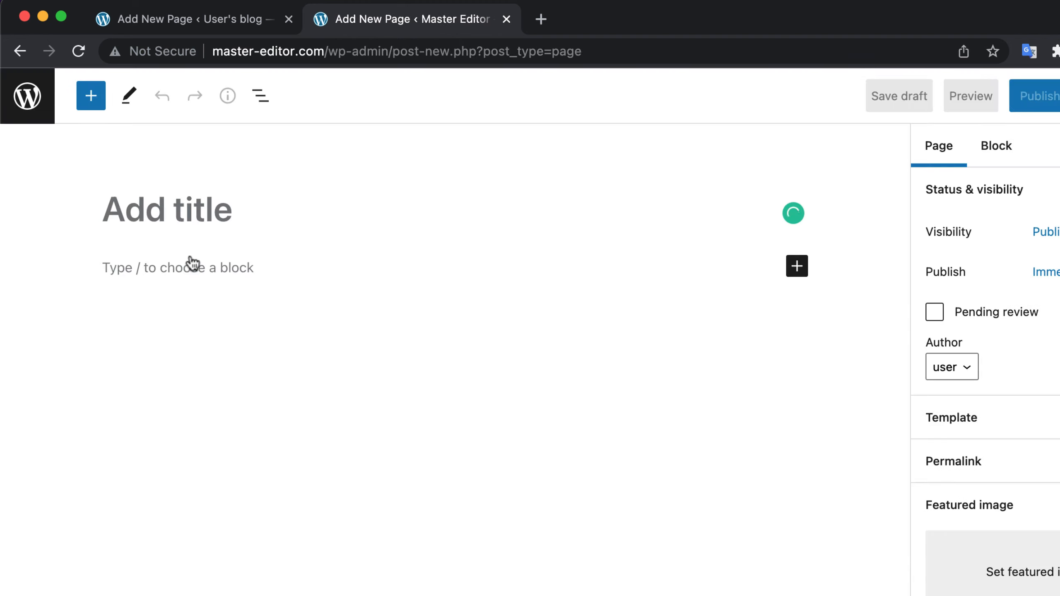
type("A")
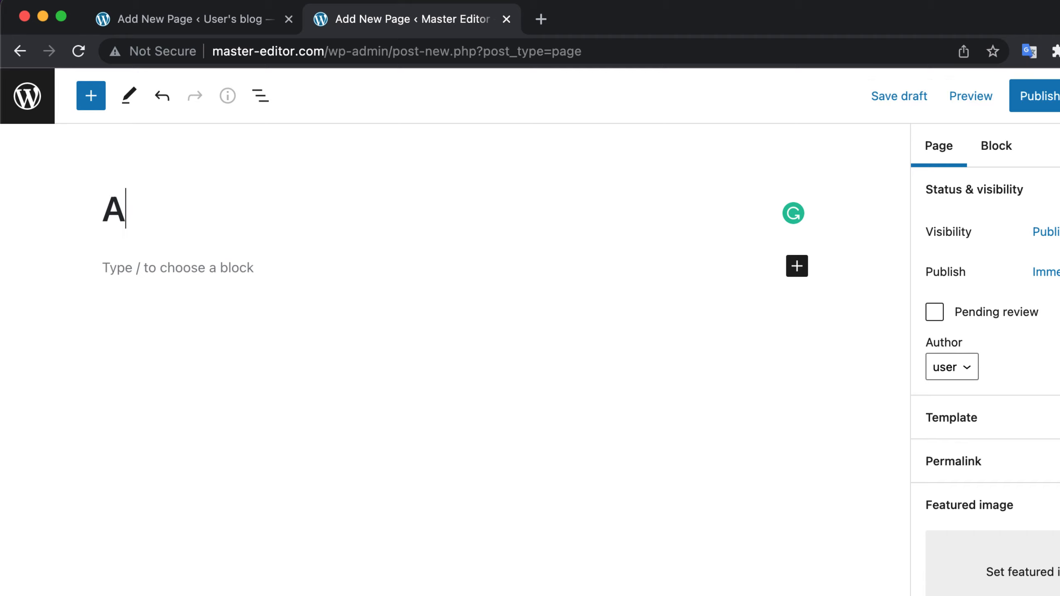
type("bout me")
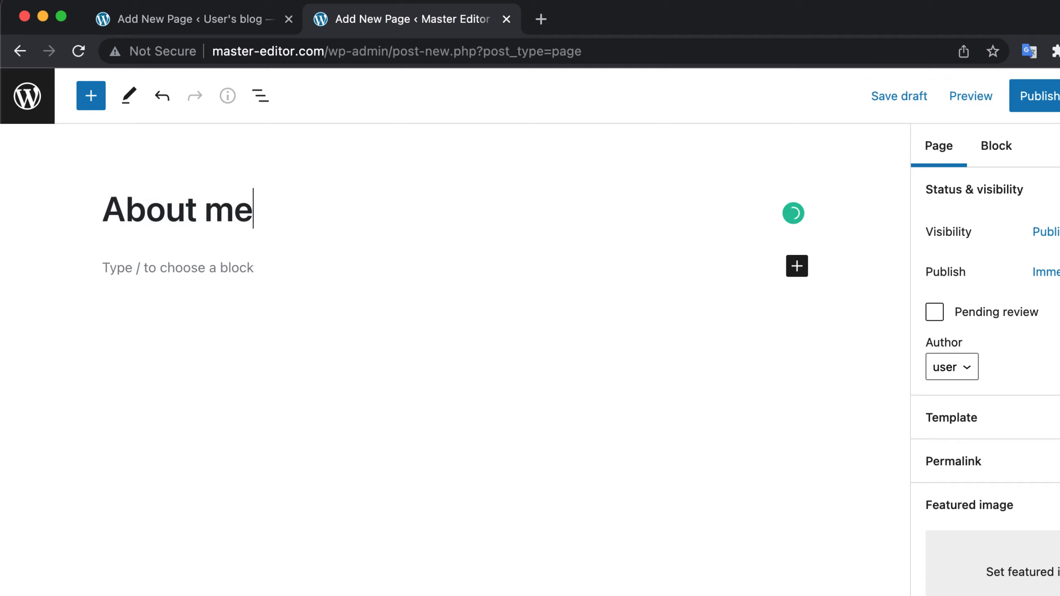
Write the page body: a full time software developer introduction mentioning YouTube, nodeJs, React and WordPress, plus "I am working 10+ years mainly with European clients."
left_click(163, 270)
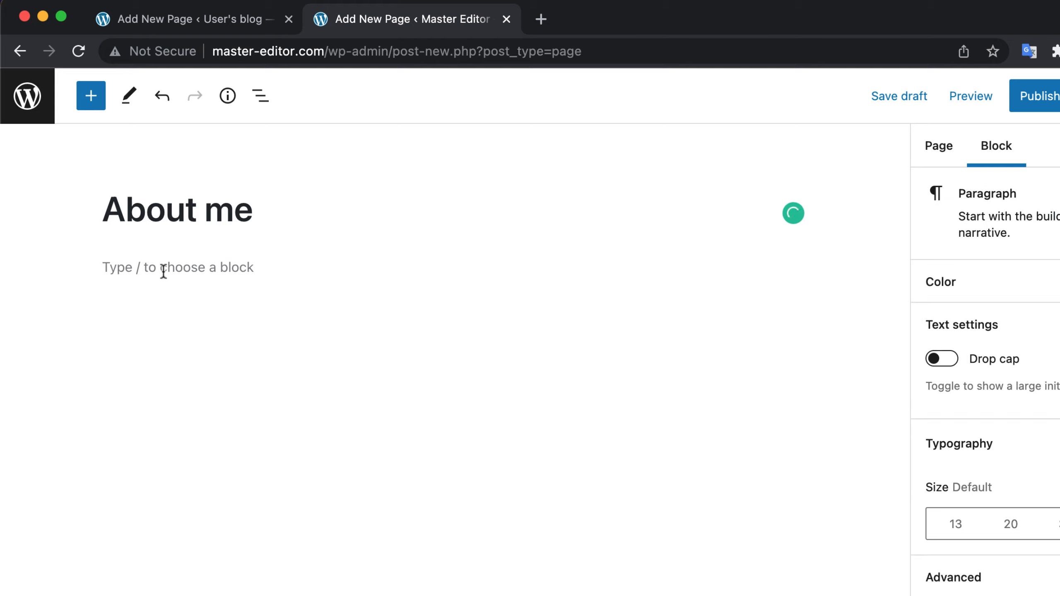
type("i")
key("BackSpace")
type("I am a ")
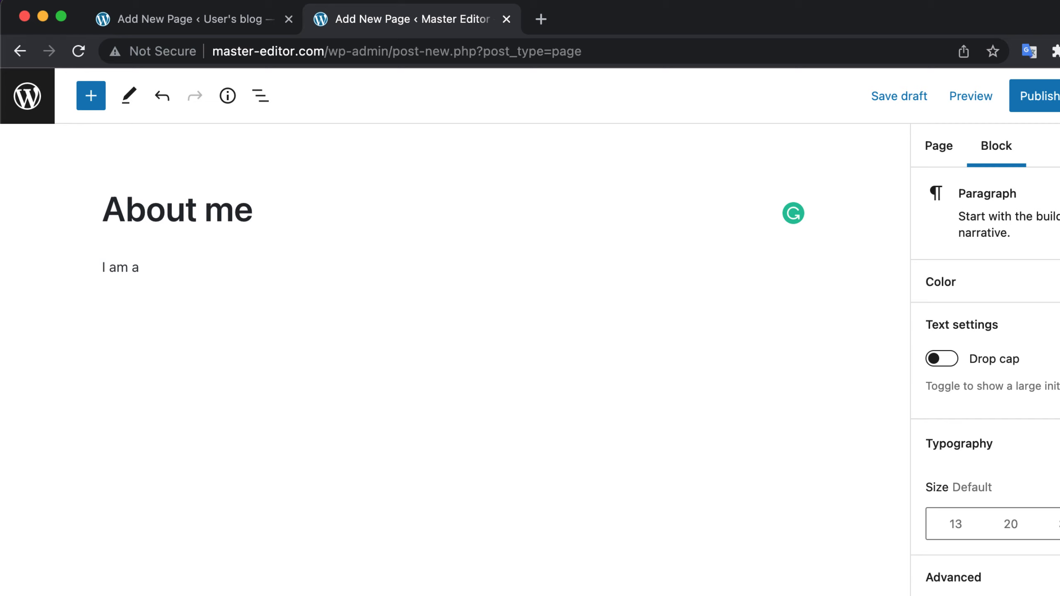
type("full")
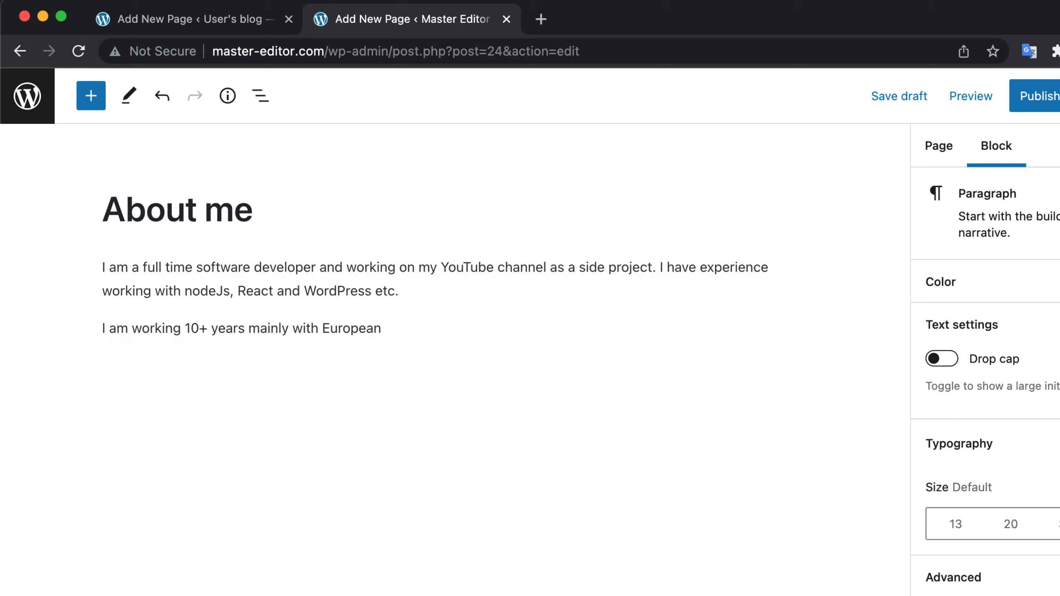
type("clients.")
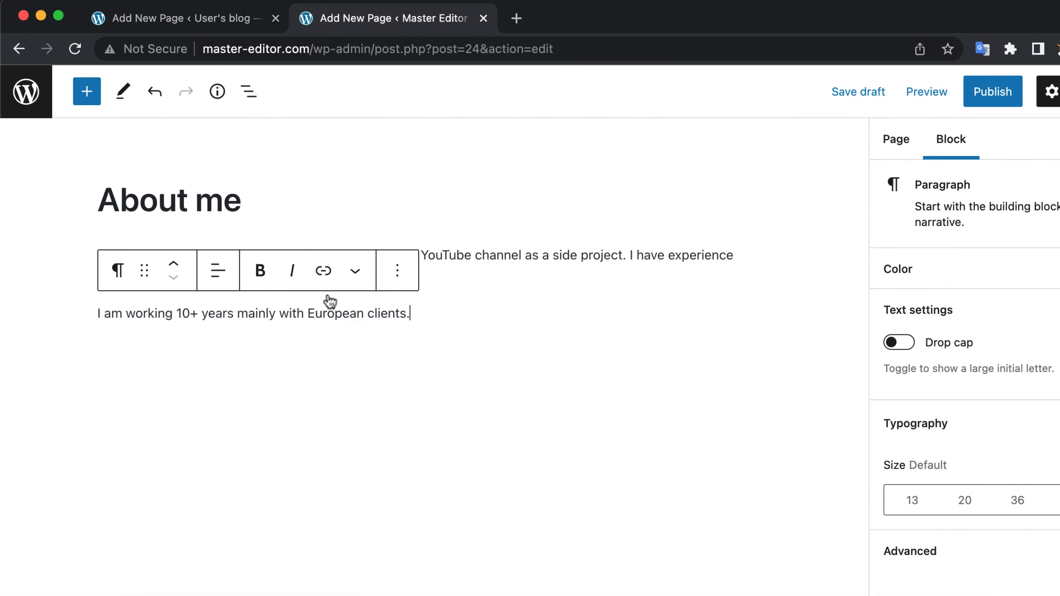
Publish the "About me" page and open it on the live site
left_click(996, 102)
left_click(983, 97)
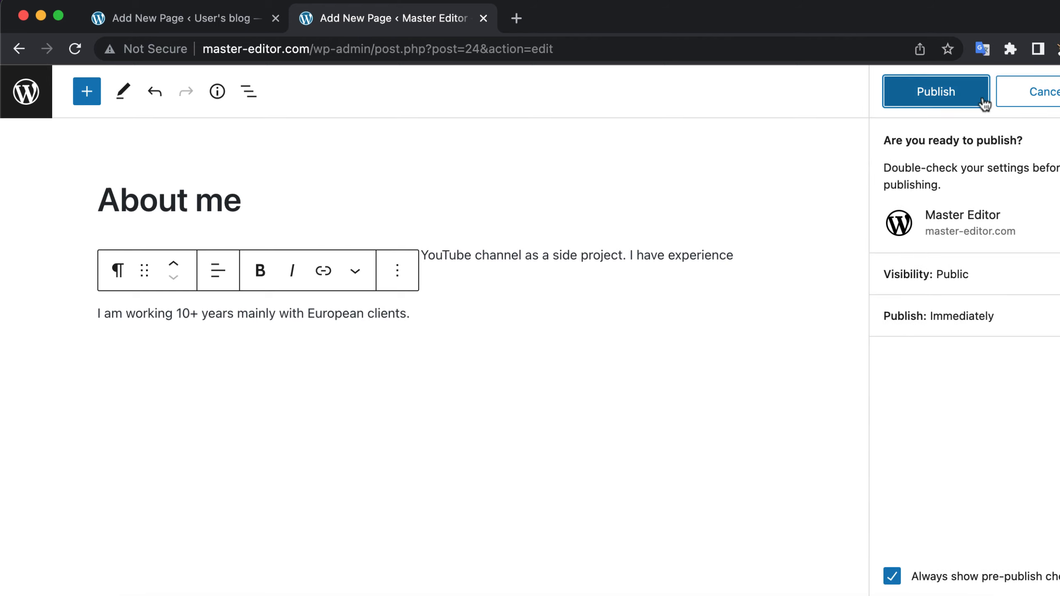
left_click(922, 292)
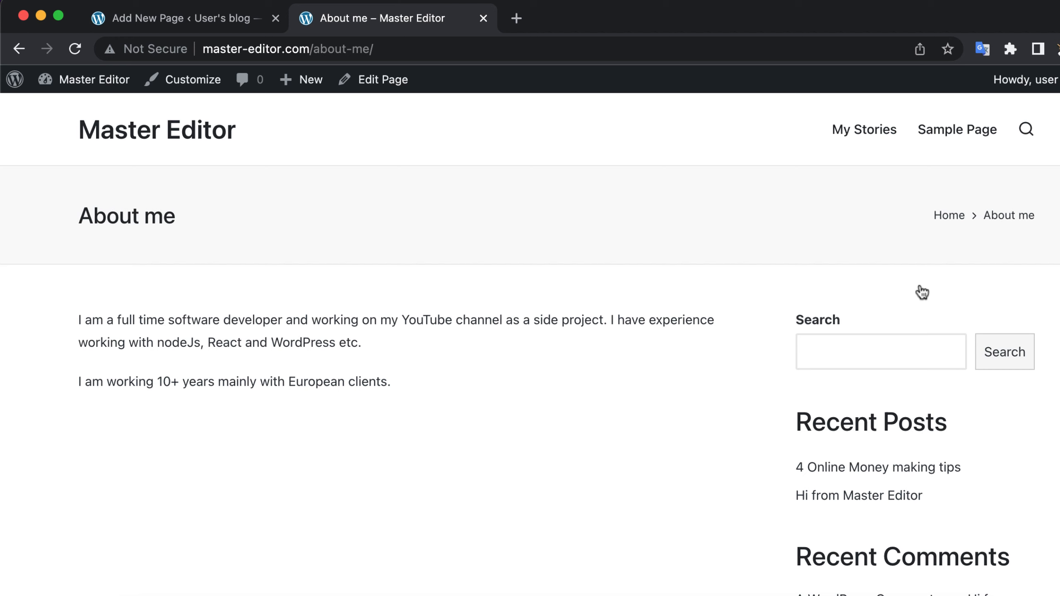
Open Sample Page from the live site's navigation and look through it down to the footer
left_click(961, 139)
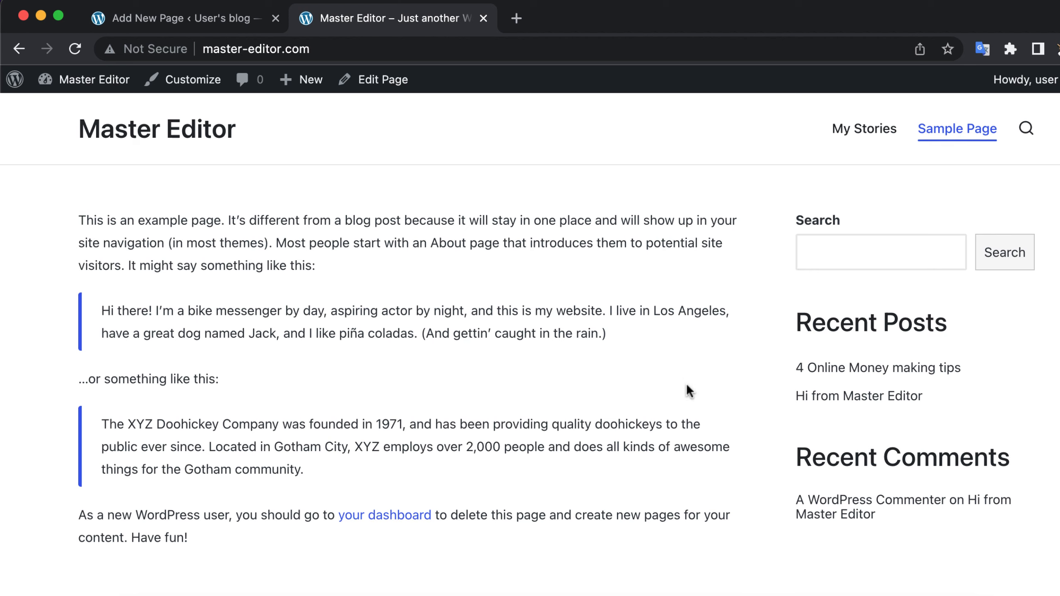
scroll(687, 384, "down", 8)
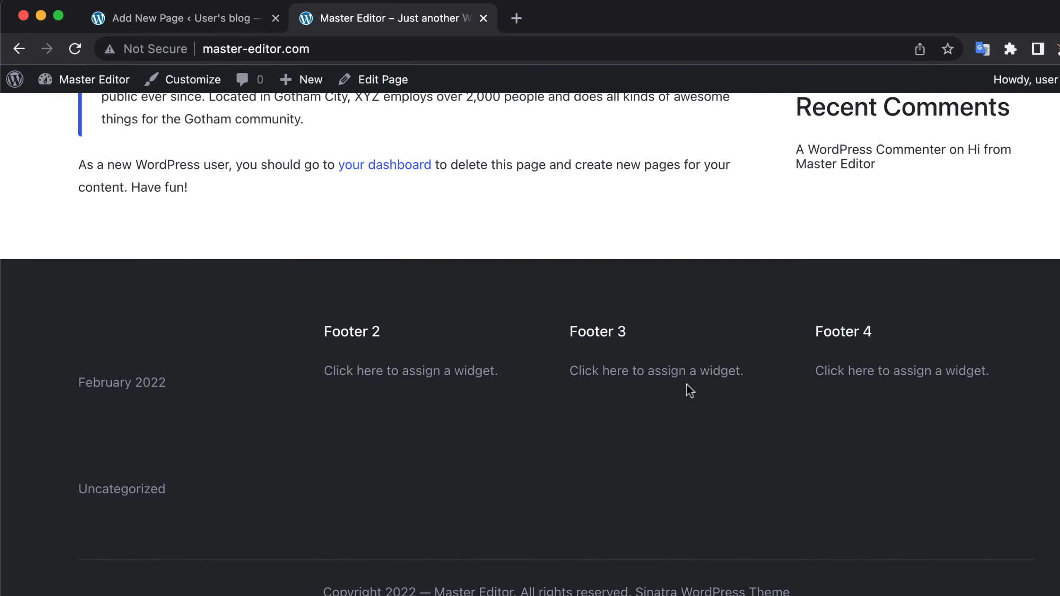
scroll(687, 385, "up", 8)
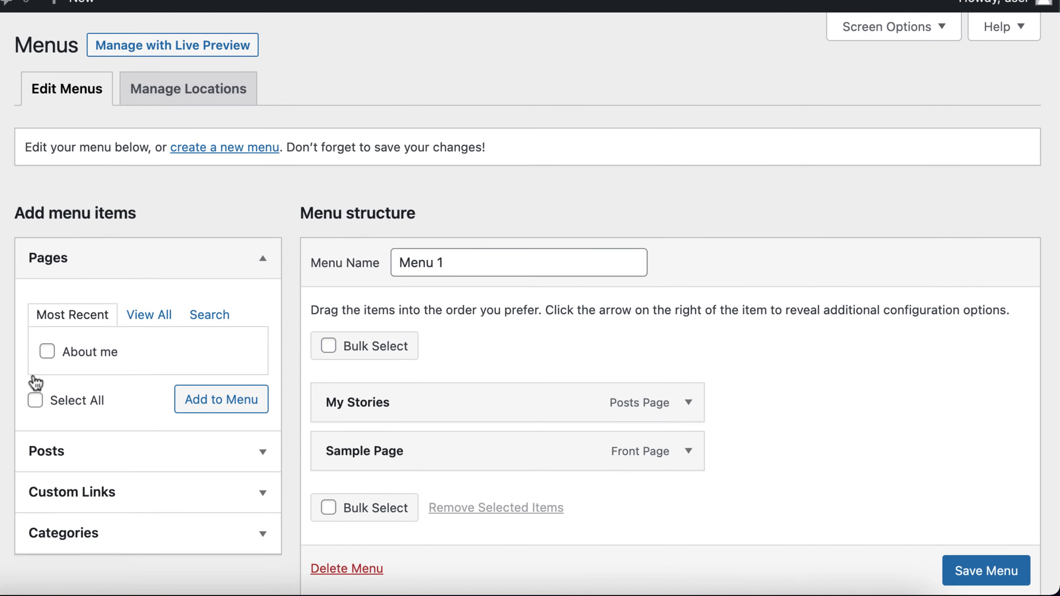
Add the "About me" page to Menu 1 and expand the custom link options
left_click(51, 352)
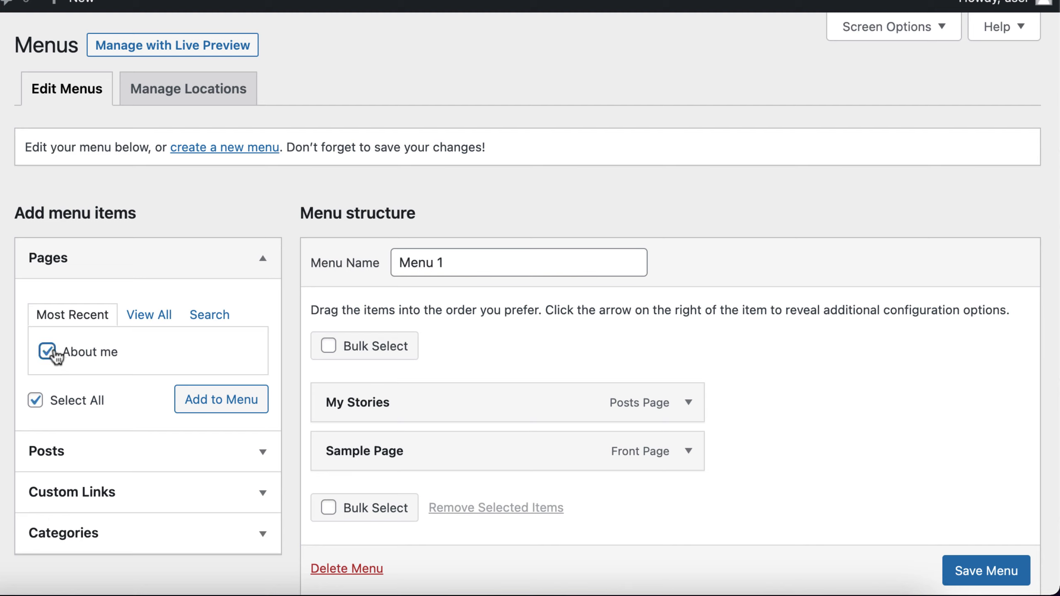
left_click(215, 400)
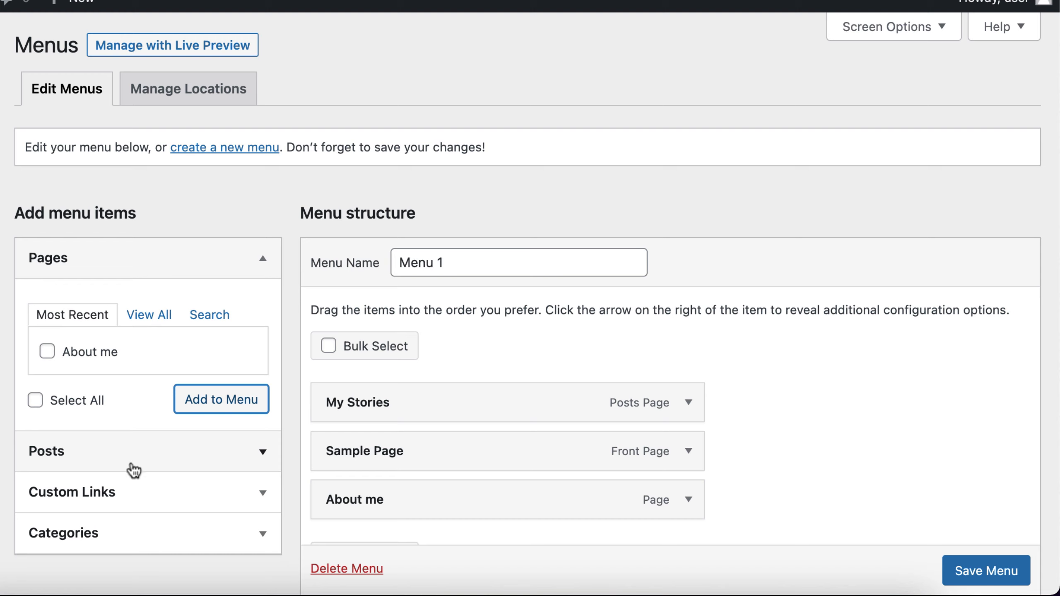
left_click(177, 503)
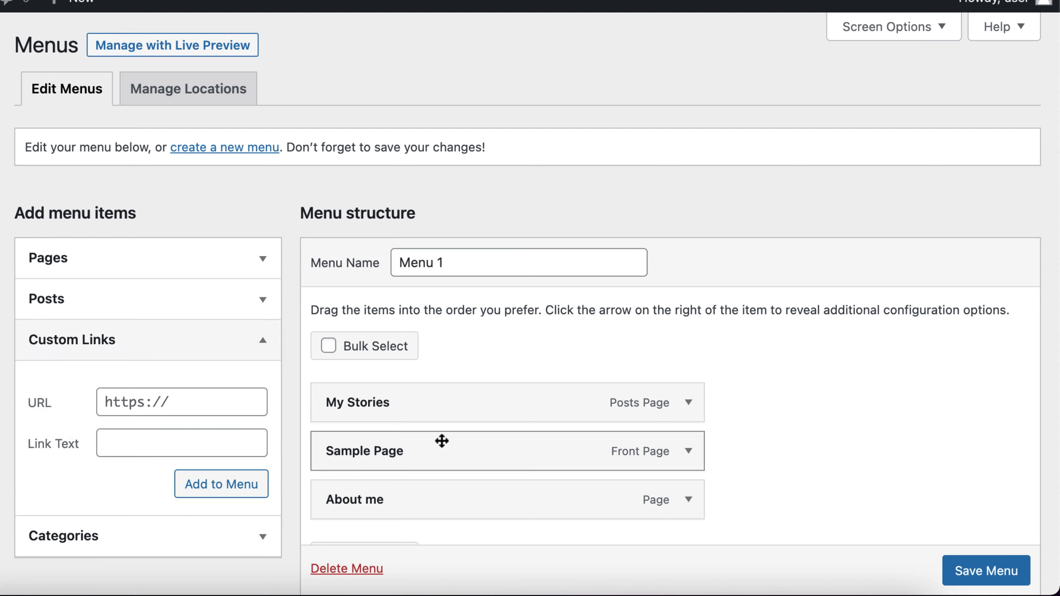
Change the navigation label of the Sample Page menu item to "Home"
left_click(689, 451)
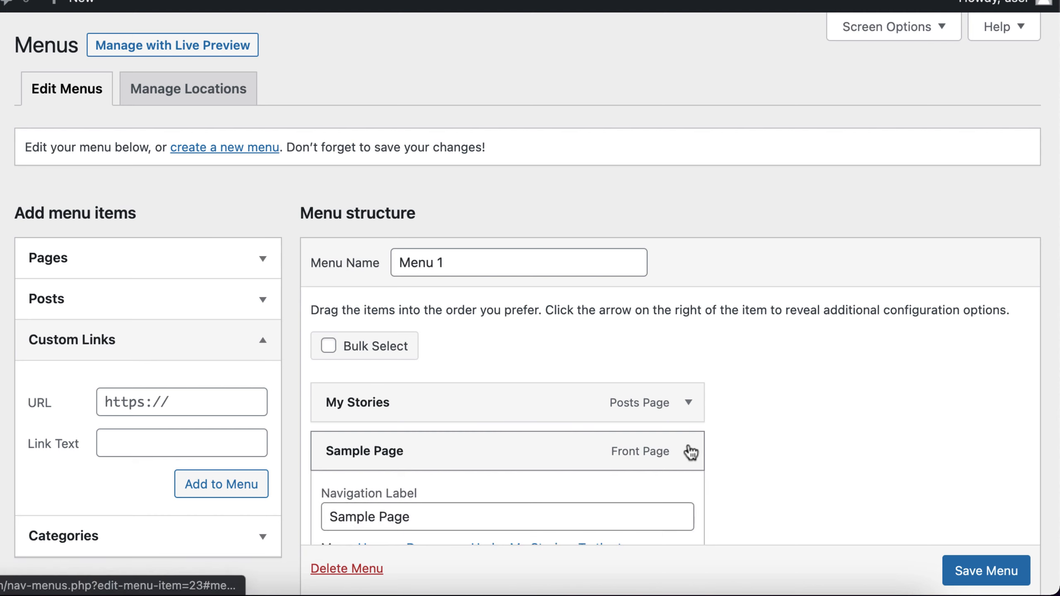
double_click(389, 514)
triple_click(389, 514)
type("Home")
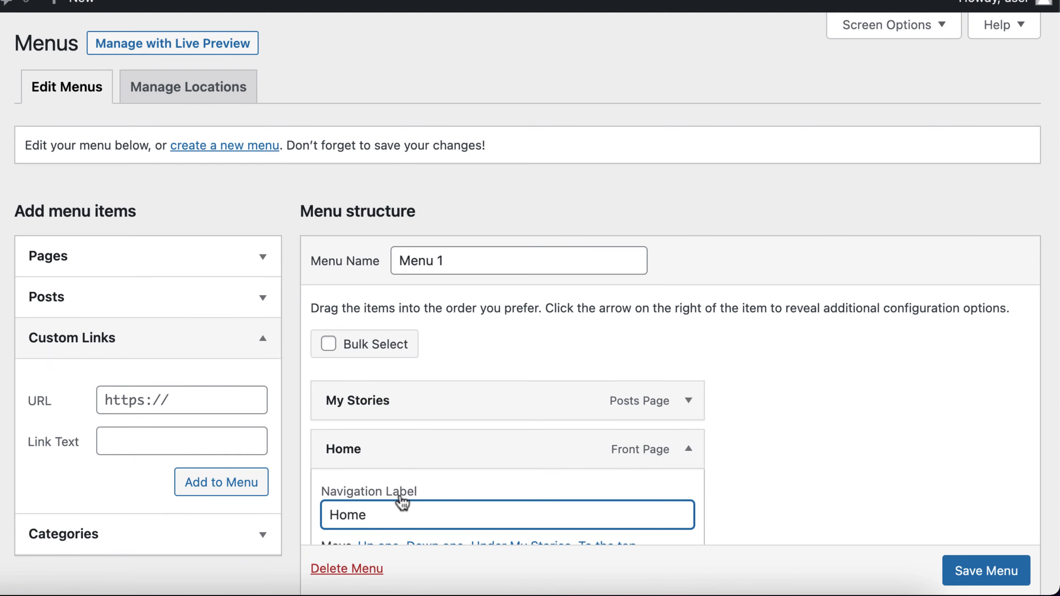
Move the Home item up one place, above My Stories, and collapse its settings
scroll(402, 503, "down", 3)
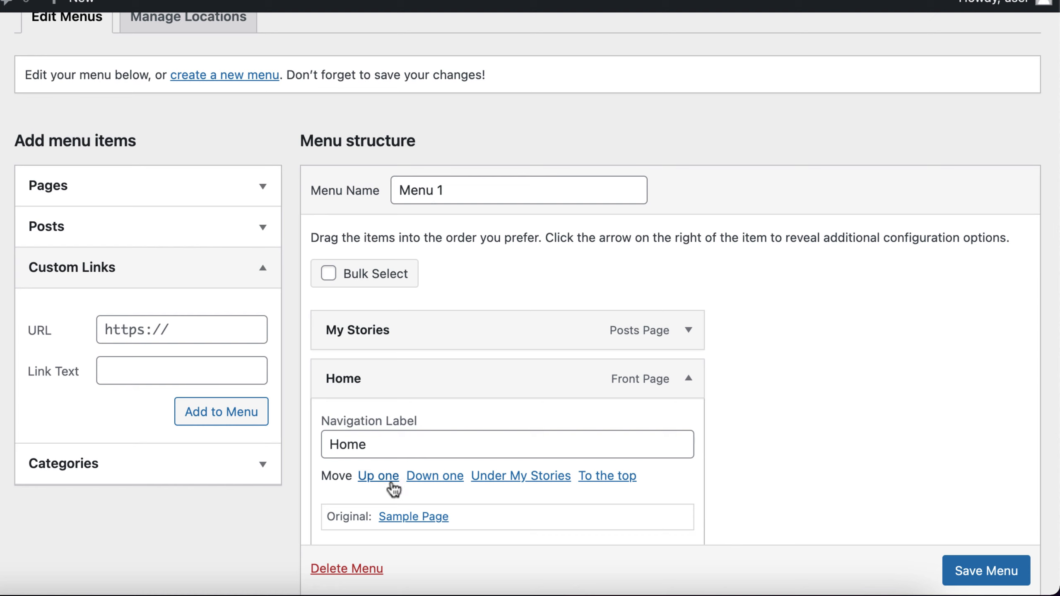
left_click(384, 476)
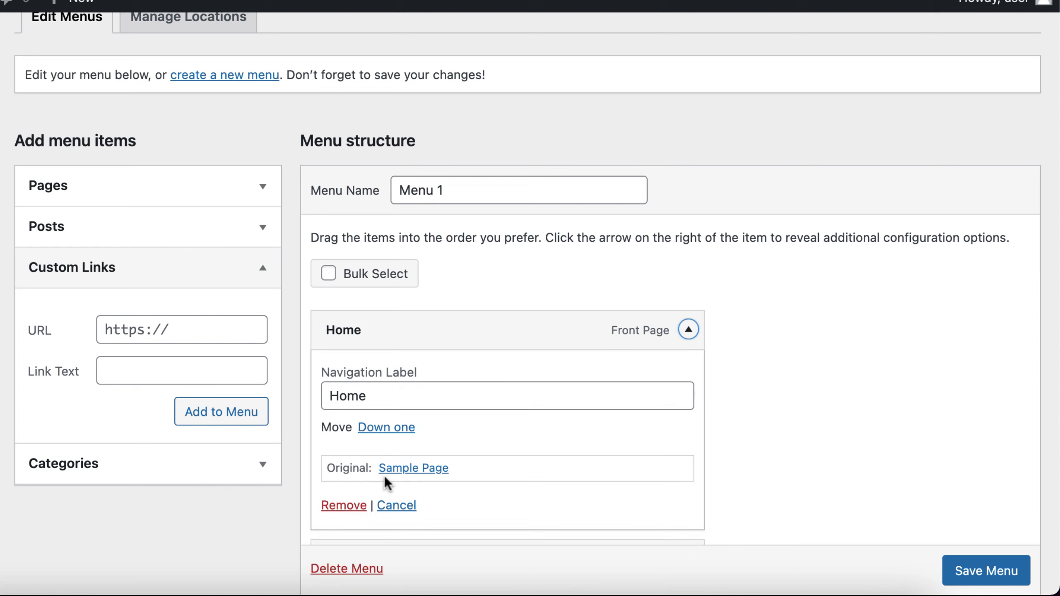
left_click(689, 332)
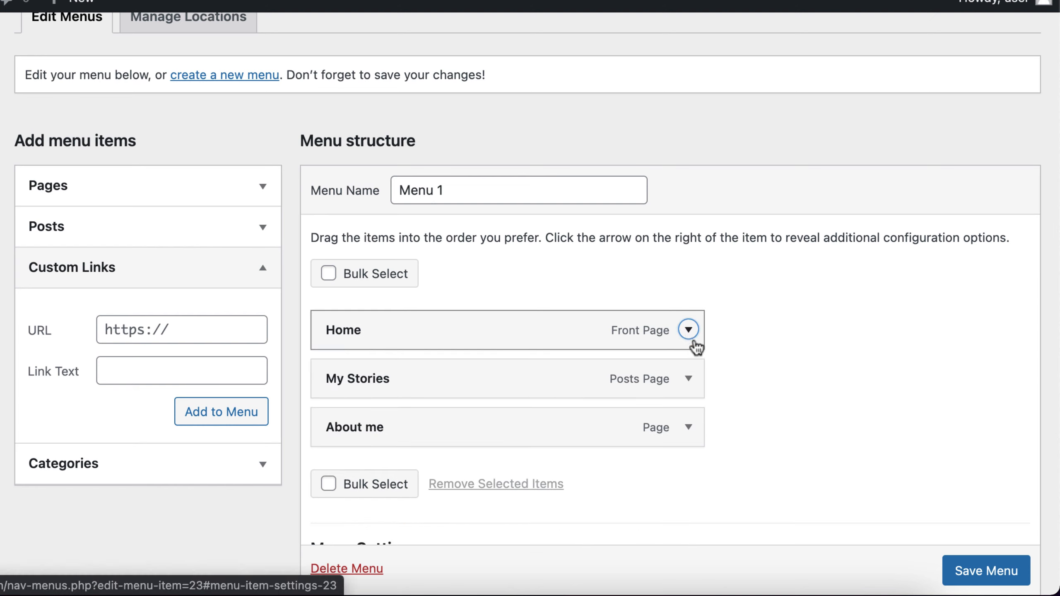
Save Menu 1 and check the About me link in the live site's navigation
scroll(958, 526, "down", 2)
left_click(981, 578)
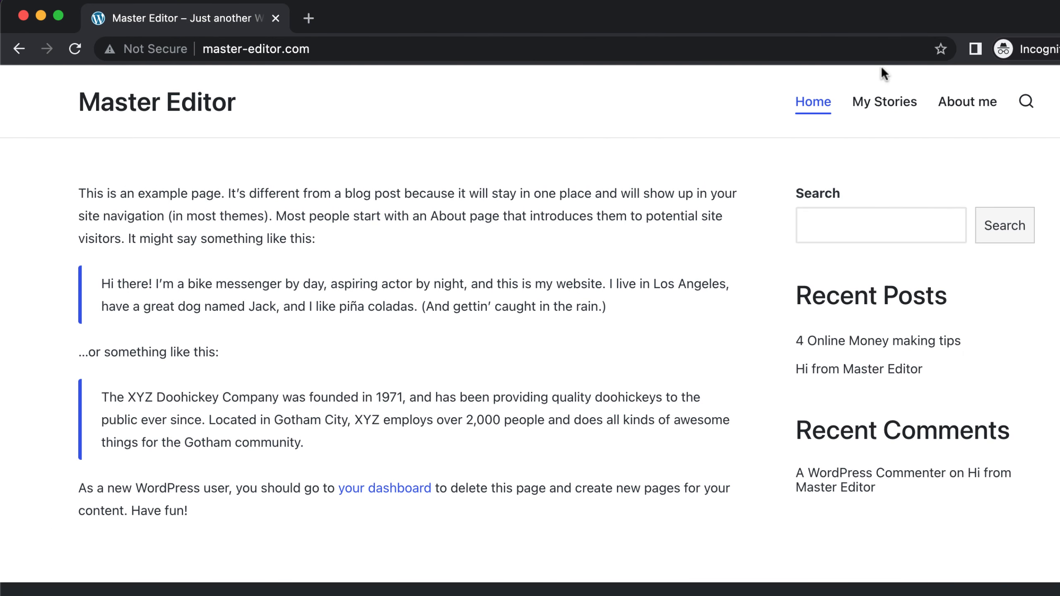
left_click(958, 105)
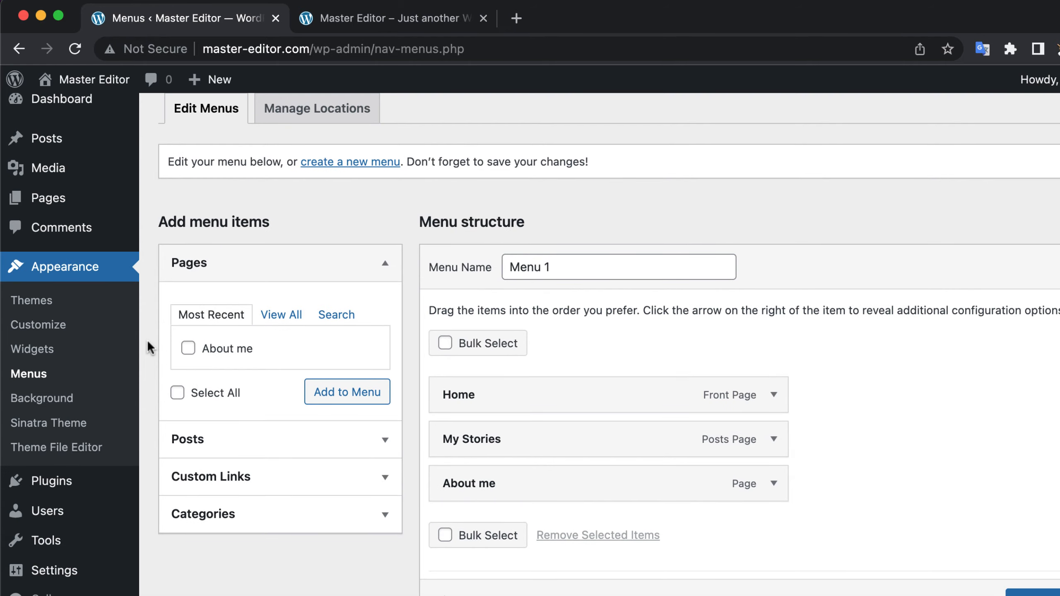
Open the administrator's profile from the list of all users and review its personal options, name and contact fields
mouse_move(83, 511)
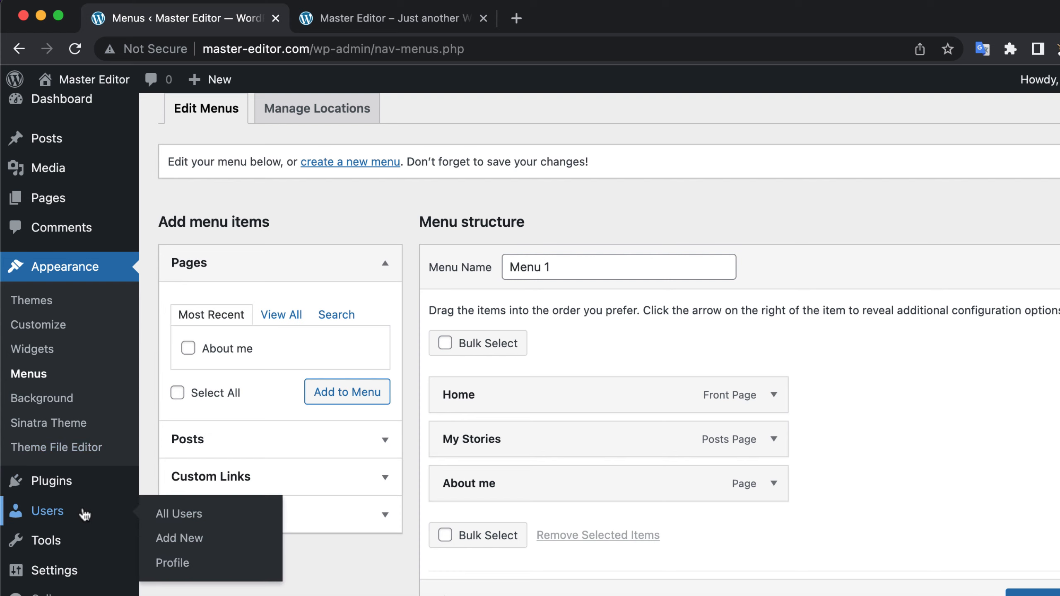
left_click(158, 514)
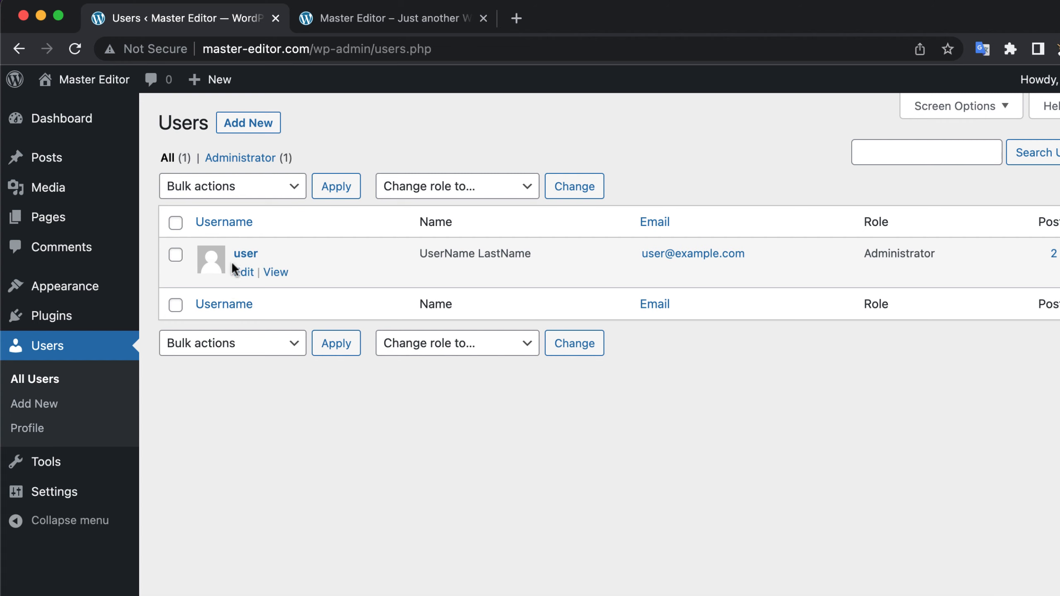
left_click(243, 274)
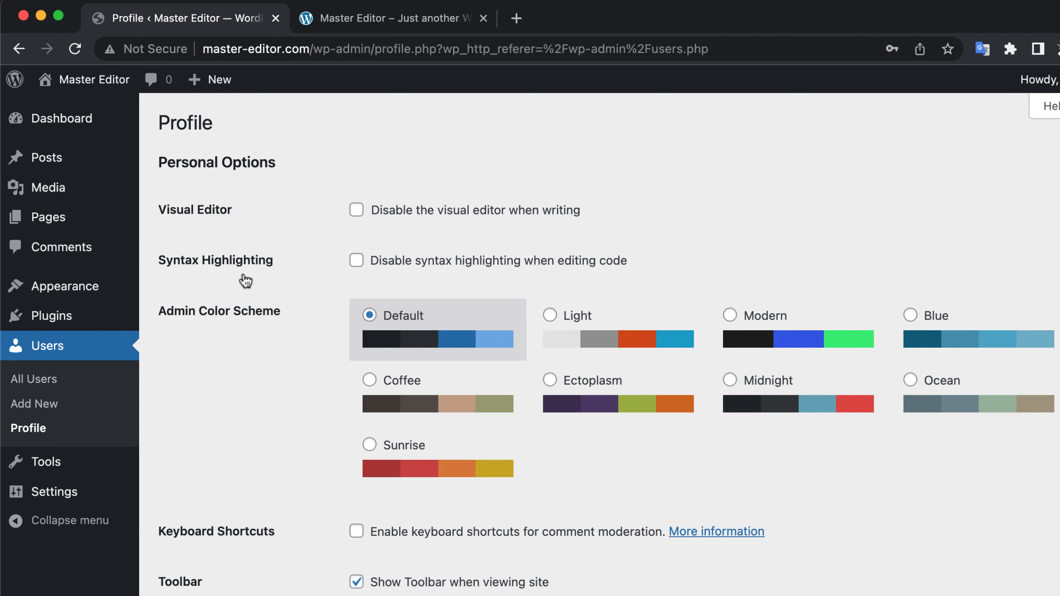
scroll(246, 280, "down", 8)
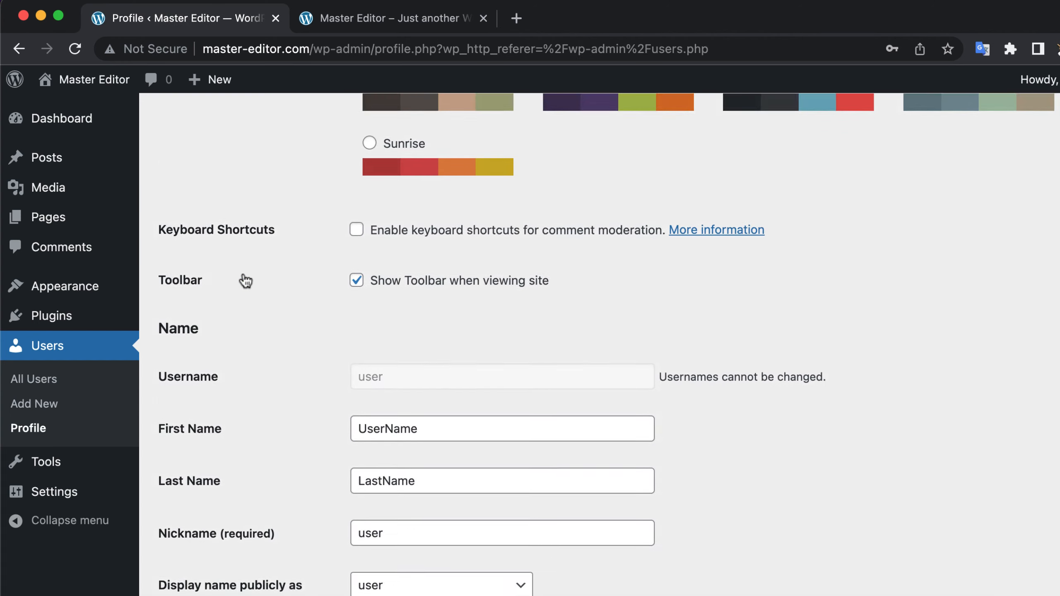
scroll(246, 281, "down", 5)
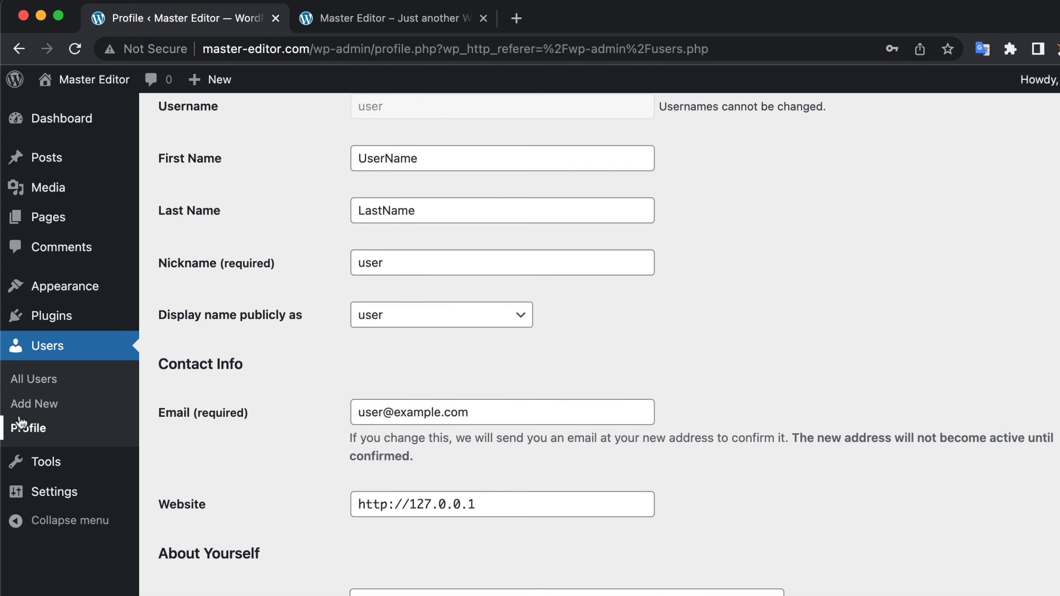
Review the form for adding a new user, including the available roles, and leave the role as Subscriber
left_click(49, 404)
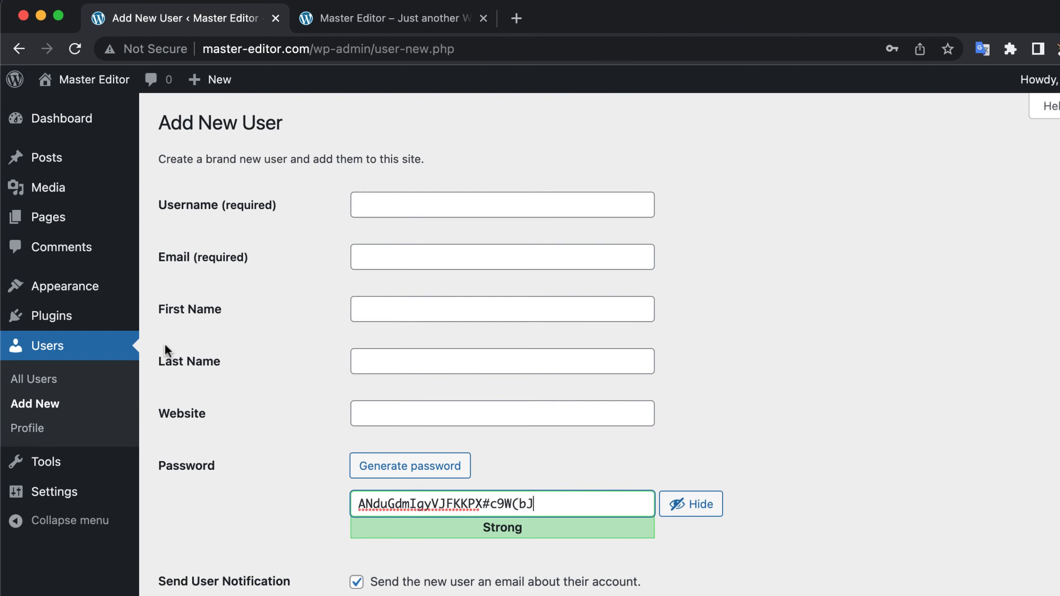
scroll(271, 293, "down", 4)
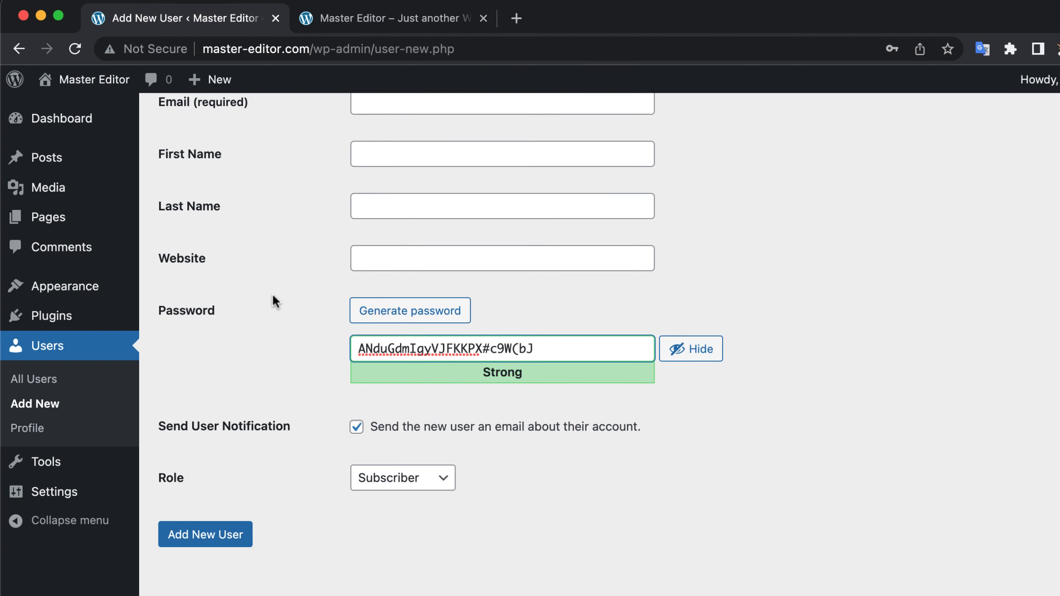
left_click(413, 484)
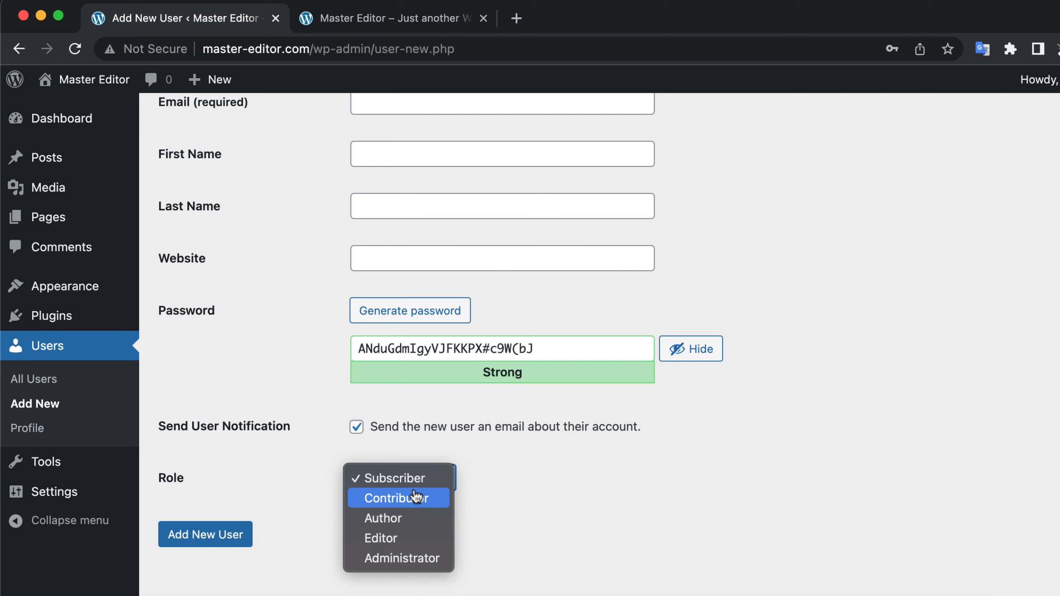
left_click(243, 346)
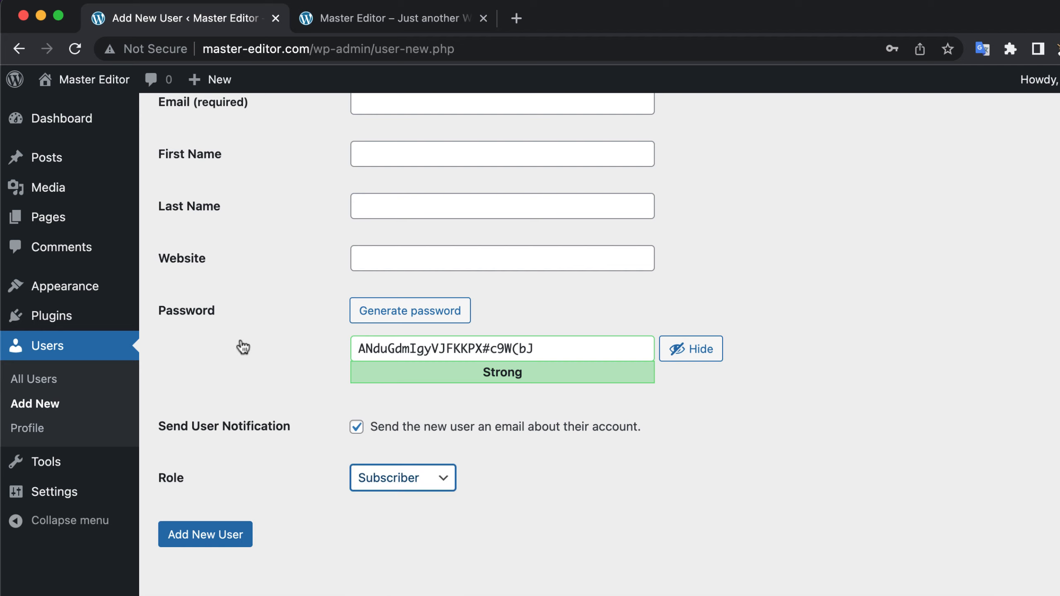
Open the theme's widgets page and go through the block widgets welcome guide until it closes
mouse_move(105, 297)
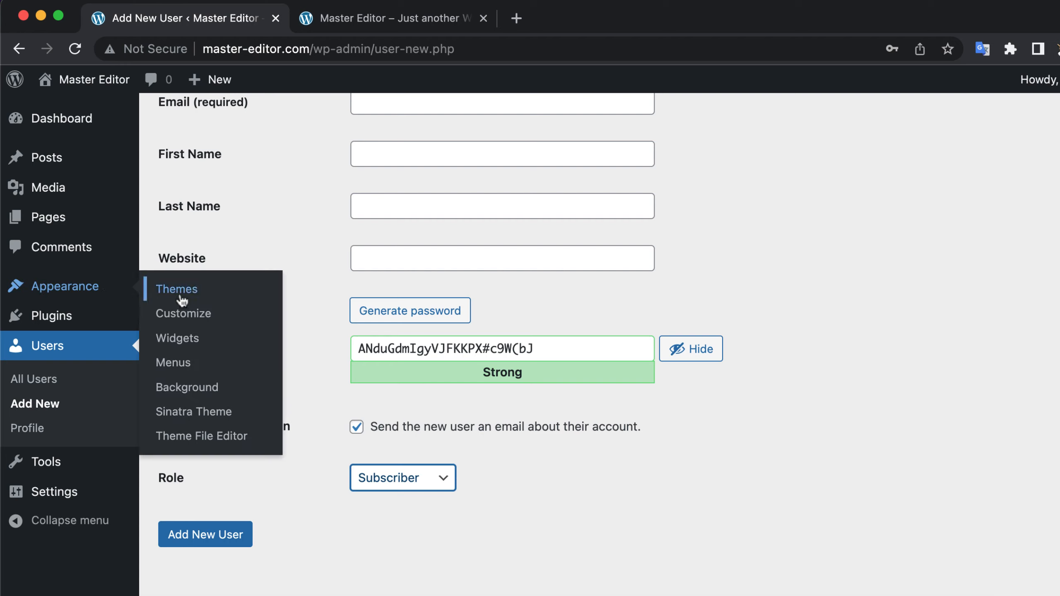
left_click(187, 340)
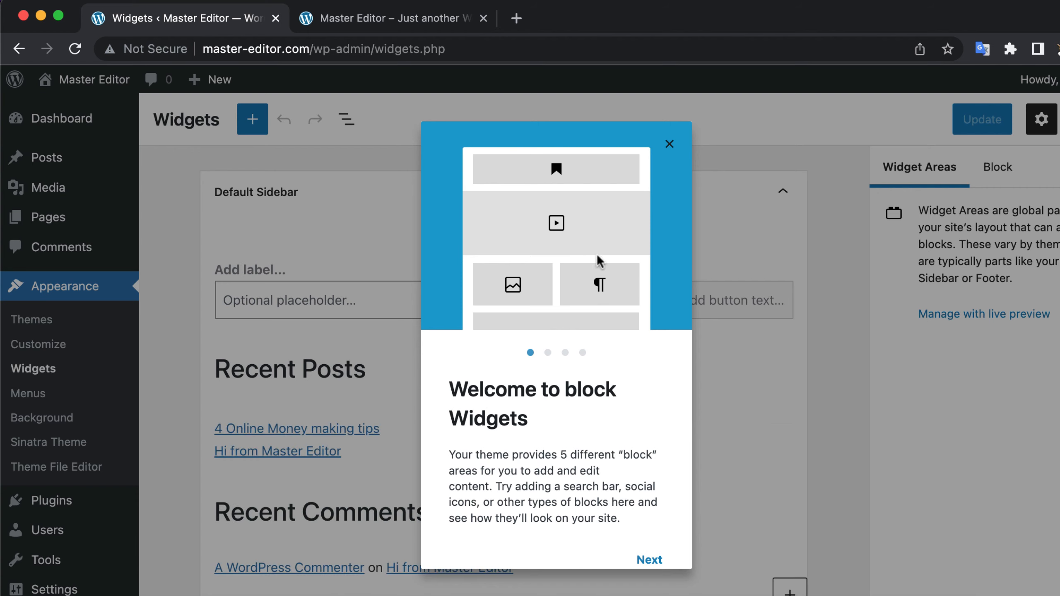
scroll(664, 431, "down", 1)
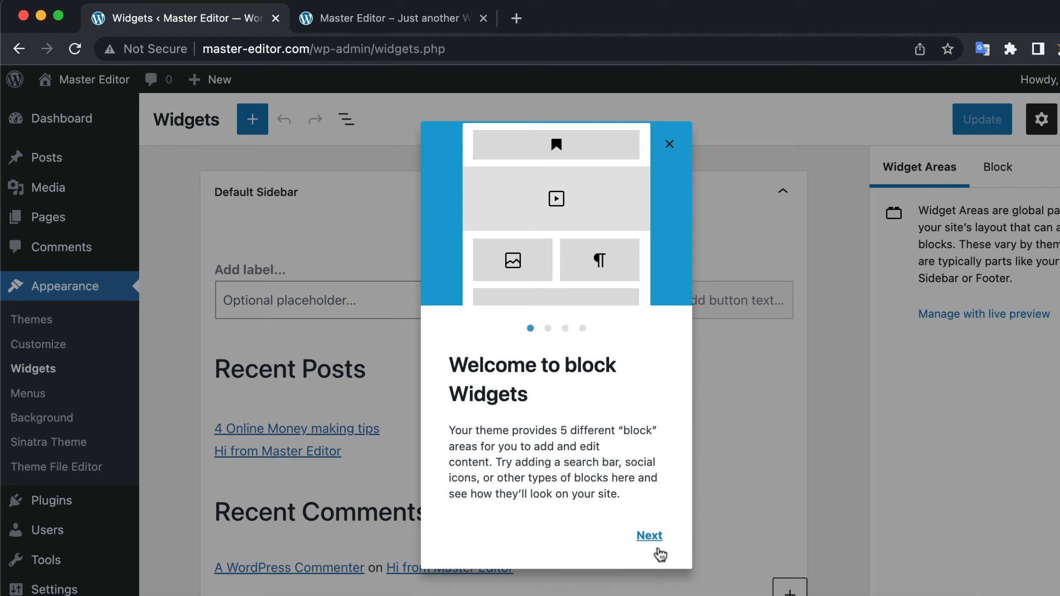
left_click(651, 537)
left_click(652, 537)
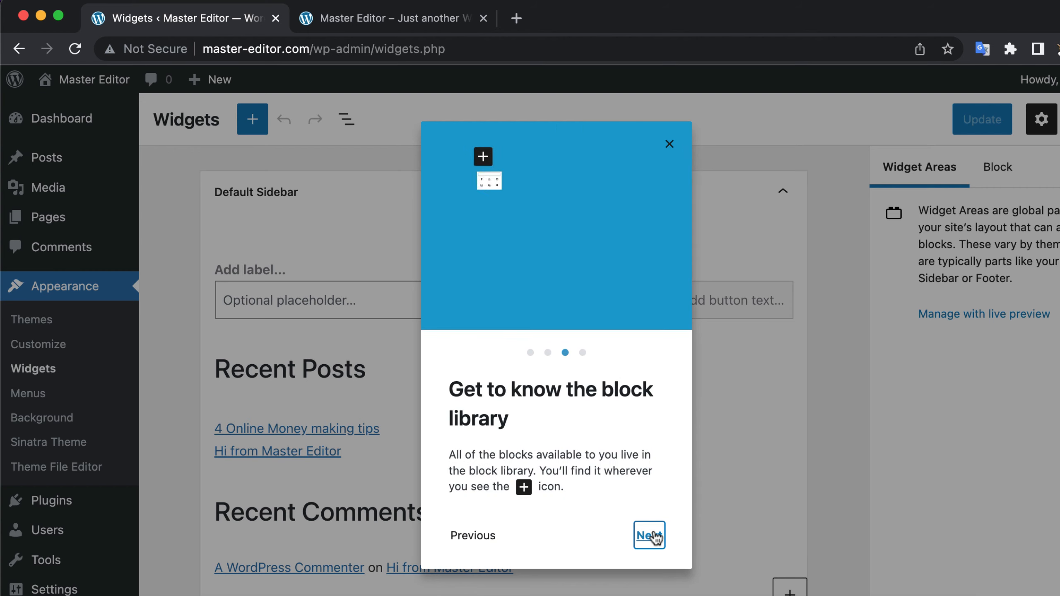
left_click(652, 537)
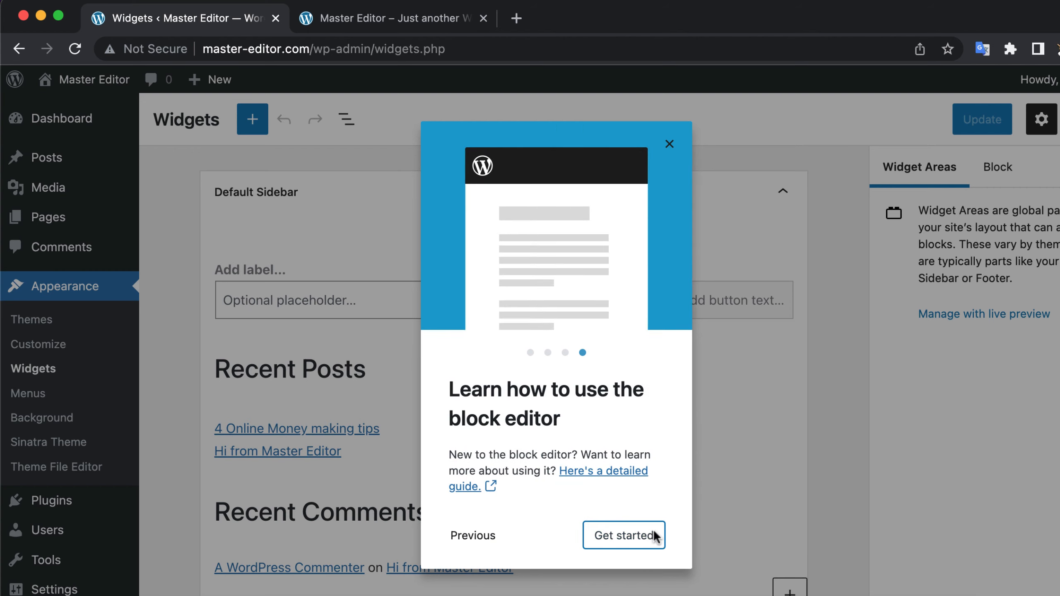
left_click(654, 537)
Review the available widget areas and the blocks in Default Sidebar, collapsing and reopening that area
scroll(652, 530, "down", 3)
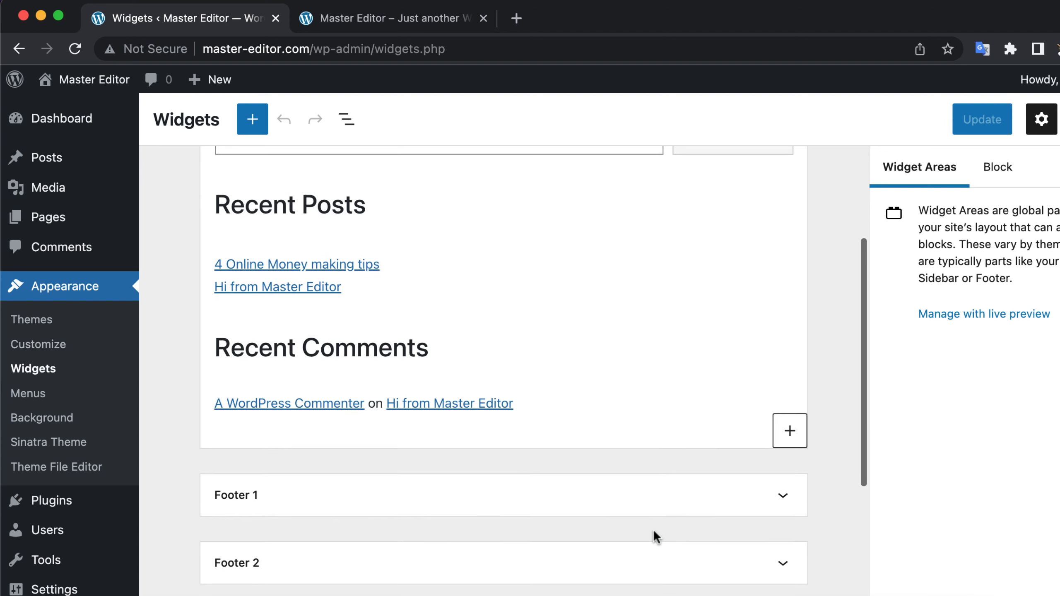
scroll(653, 530, "up", 3)
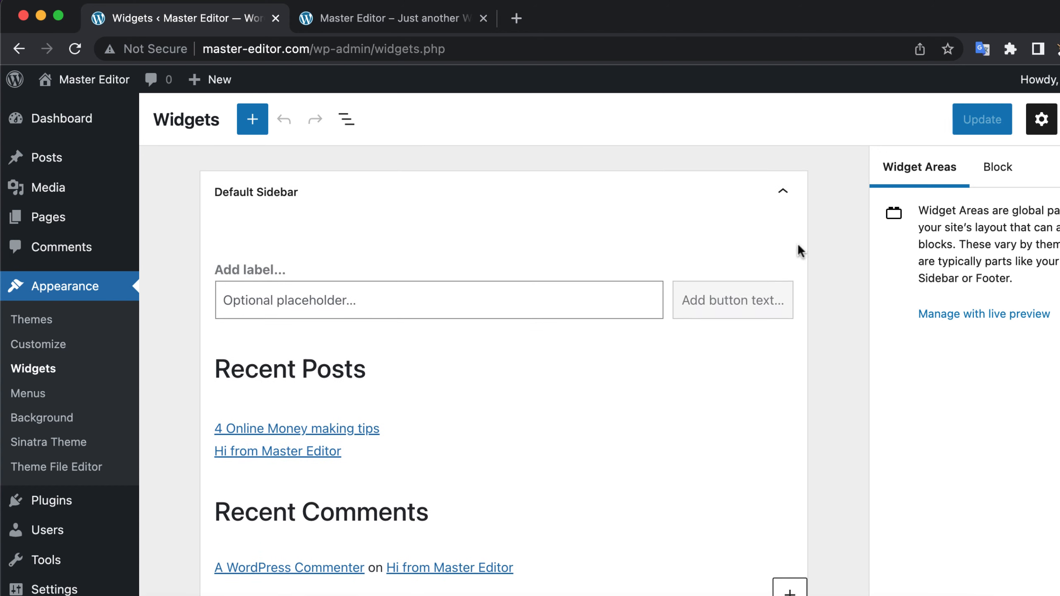
left_click(778, 204)
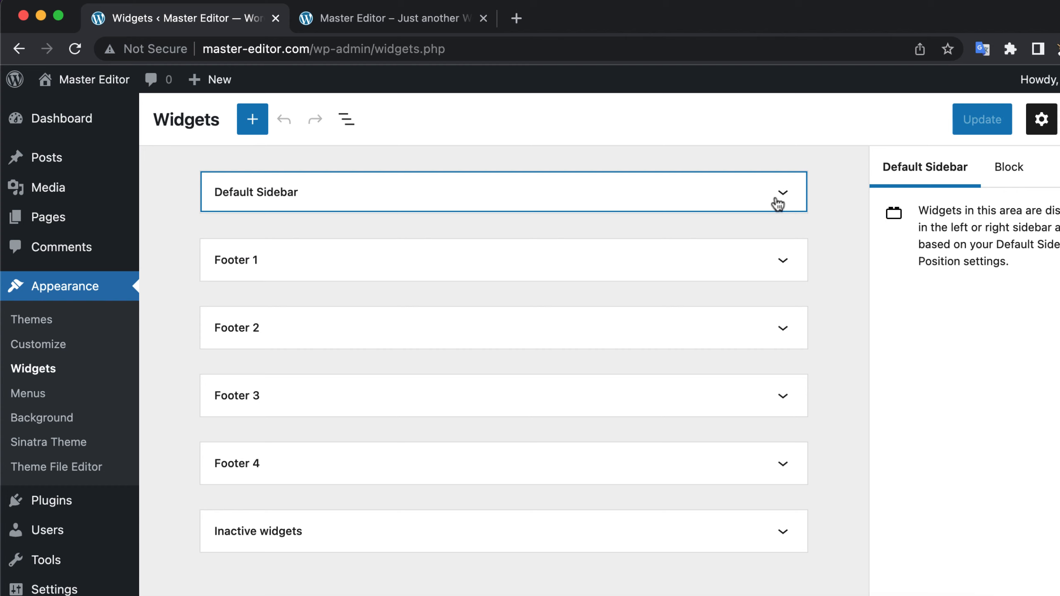
left_click(778, 203)
scroll(620, 315, "down", 3)
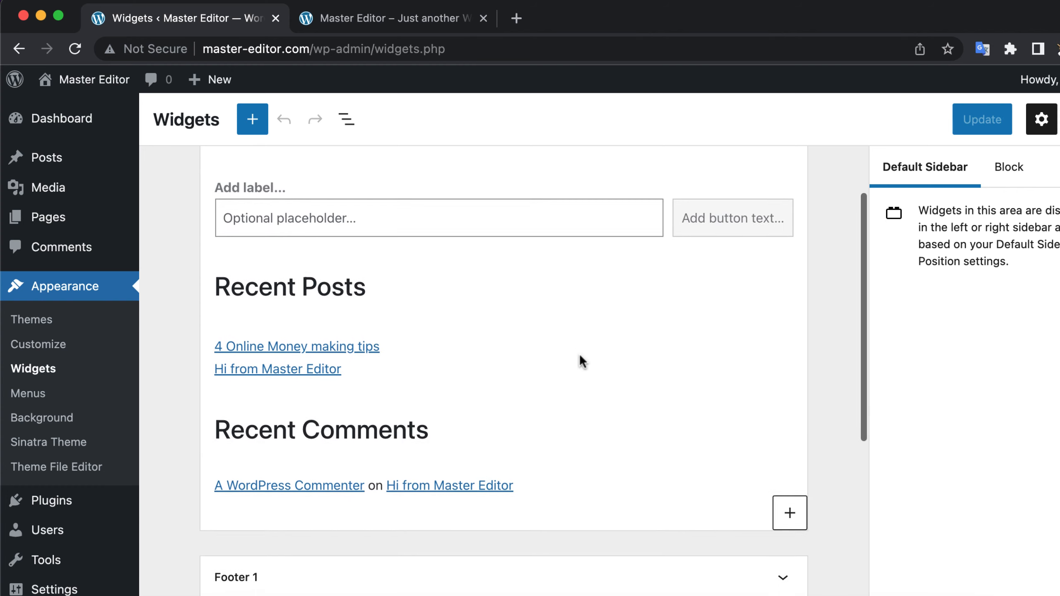
Remove the Recent Comments heading and the Latest Comments block below it from Default Sidebar
left_click(453, 434)
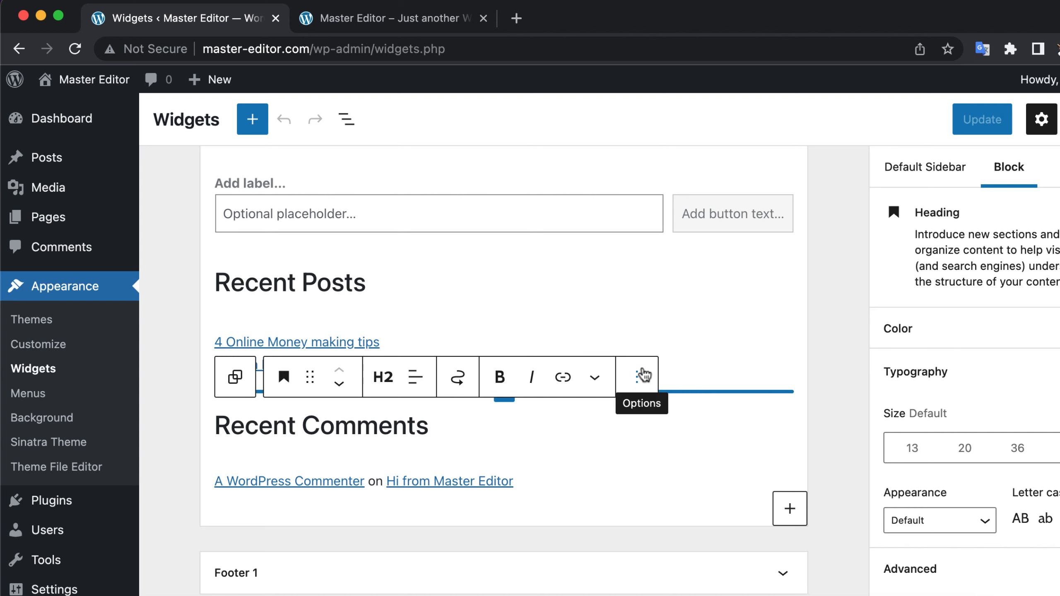
left_click(644, 378)
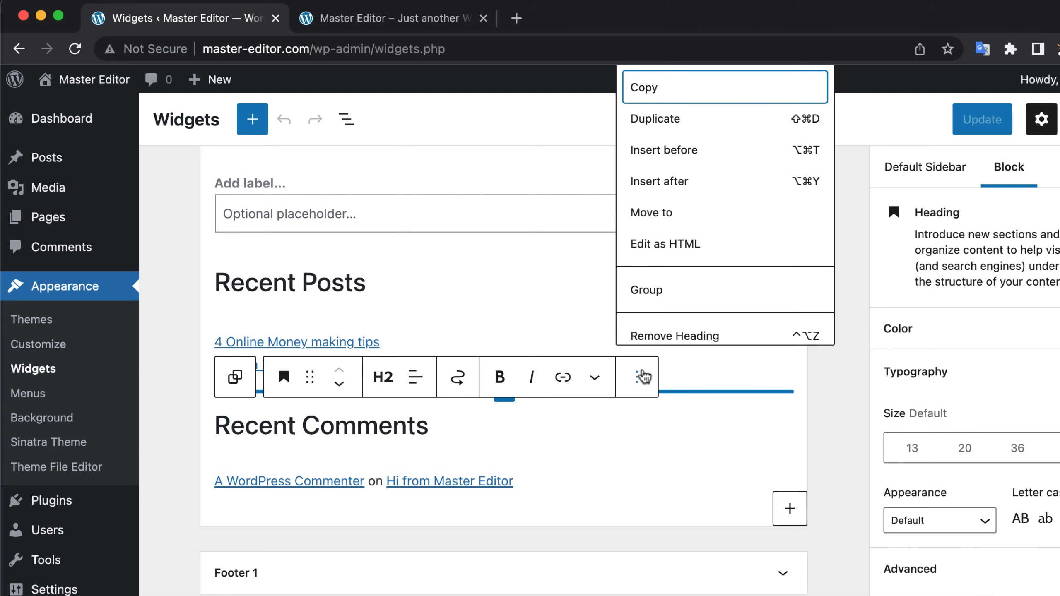
left_click(662, 335)
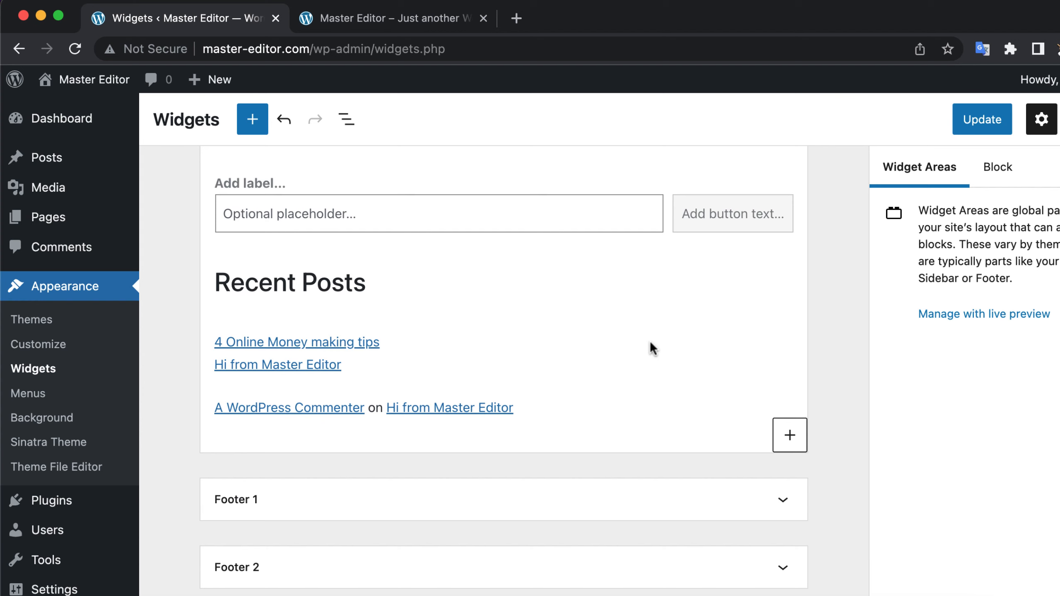
left_click(555, 405)
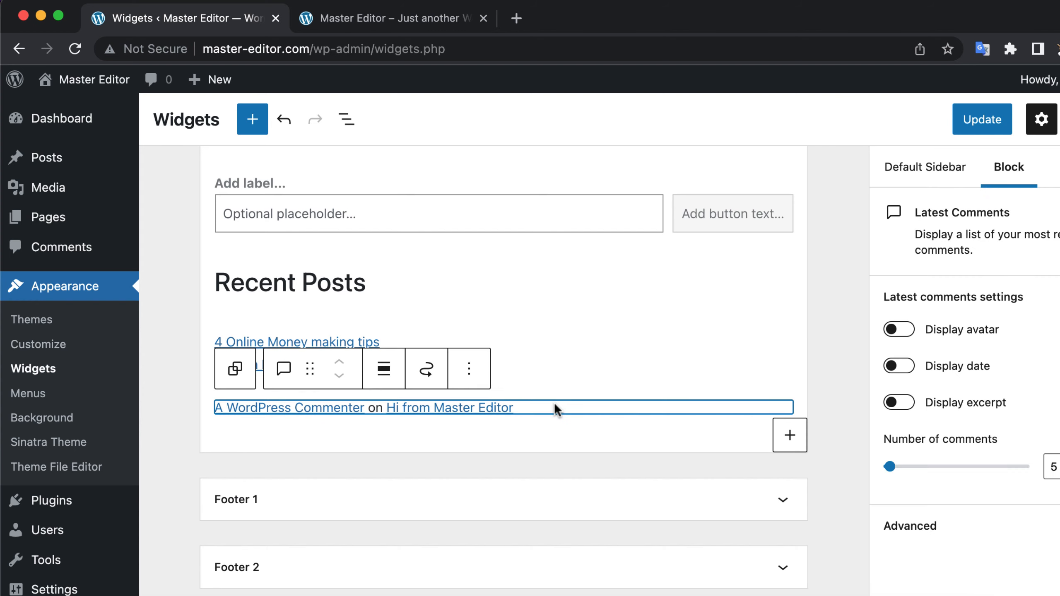
left_click(471, 369)
left_click(500, 319)
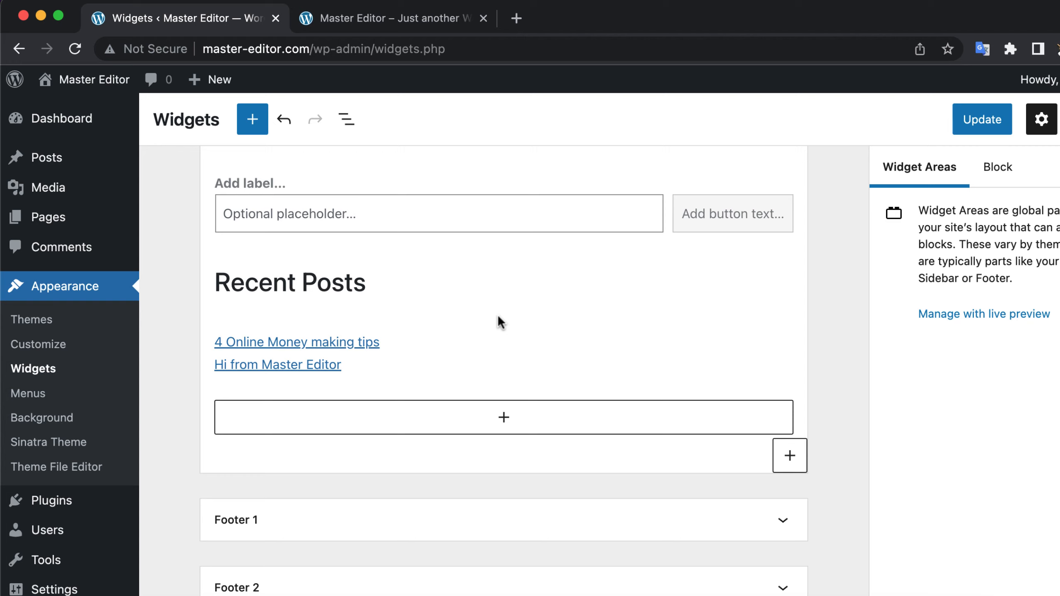
Expand Footer 1 and review its Archives and Categories blocks and the remaining footer areas
scroll(497, 318, "down", 3)
left_click(497, 426)
scroll(514, 397, "down", 5)
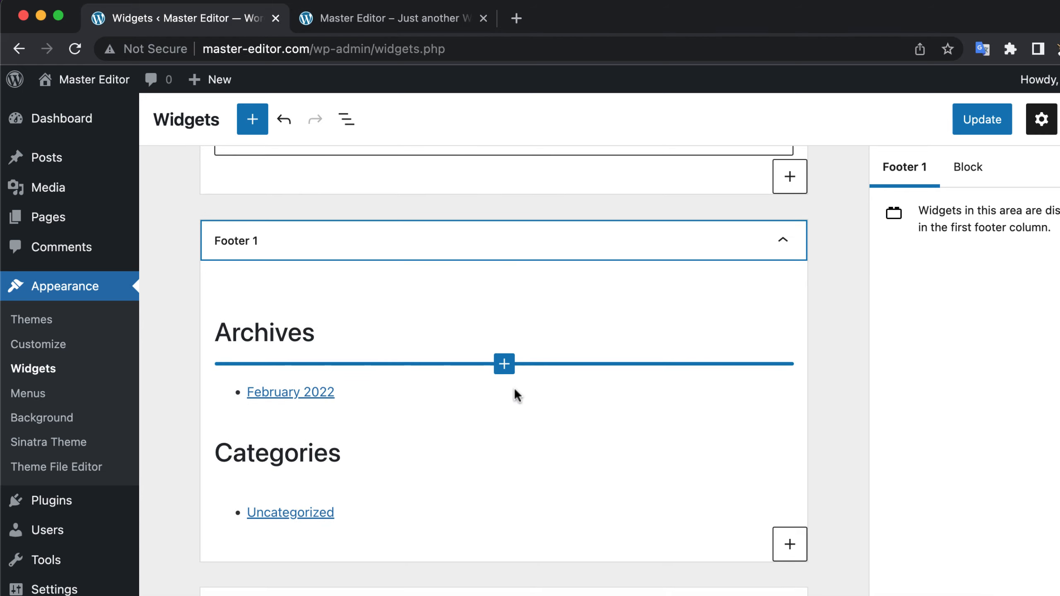
scroll(513, 388, "down", 2)
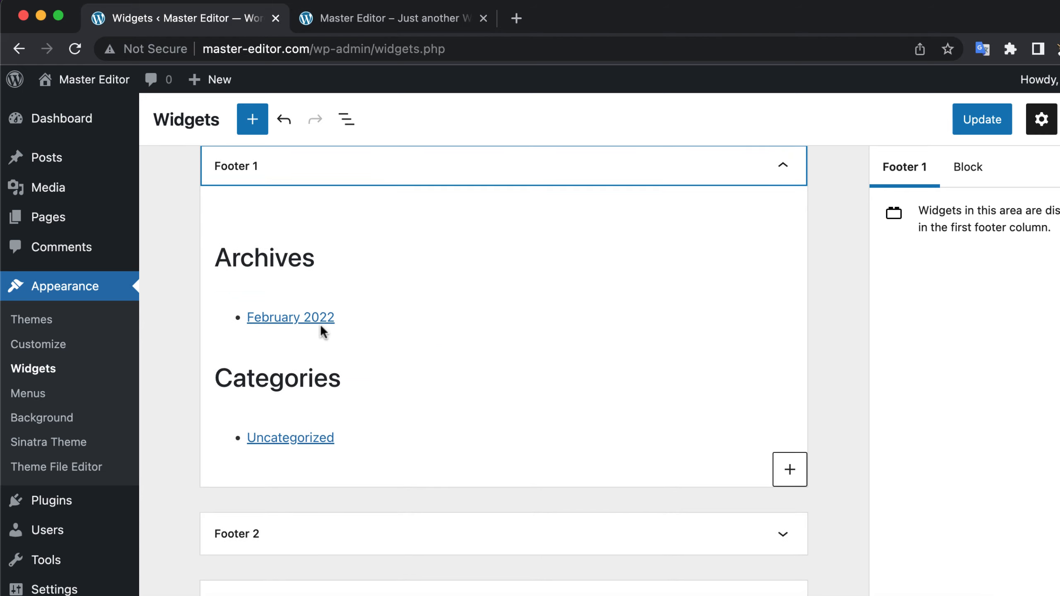
scroll(321, 297, "down", 2)
scroll(321, 297, "down", 3)
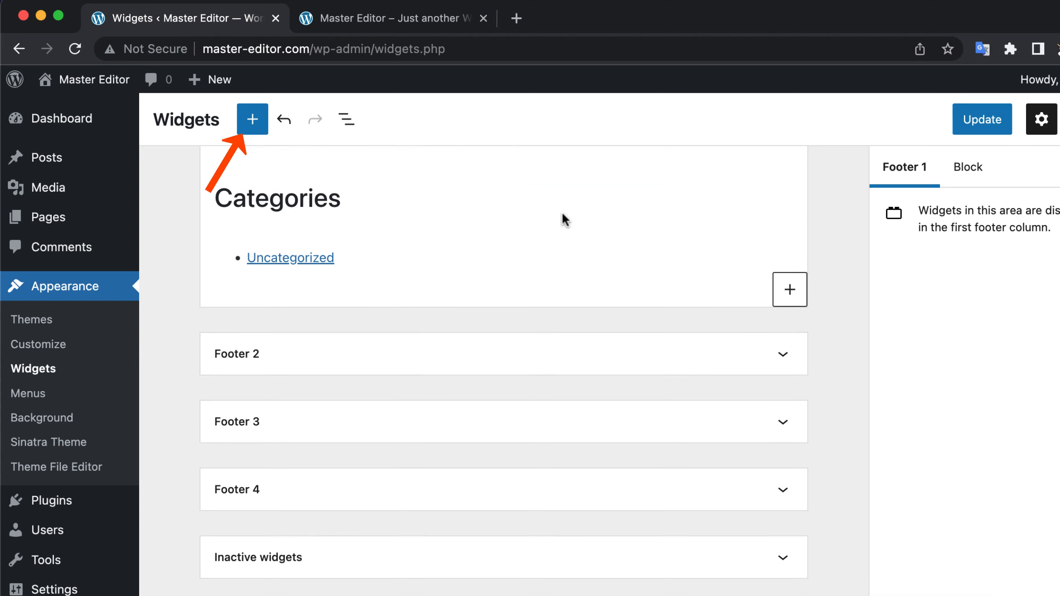
Save the widget changes and reopen the live site's About me page to check its sidebar and footer
left_click(972, 111)
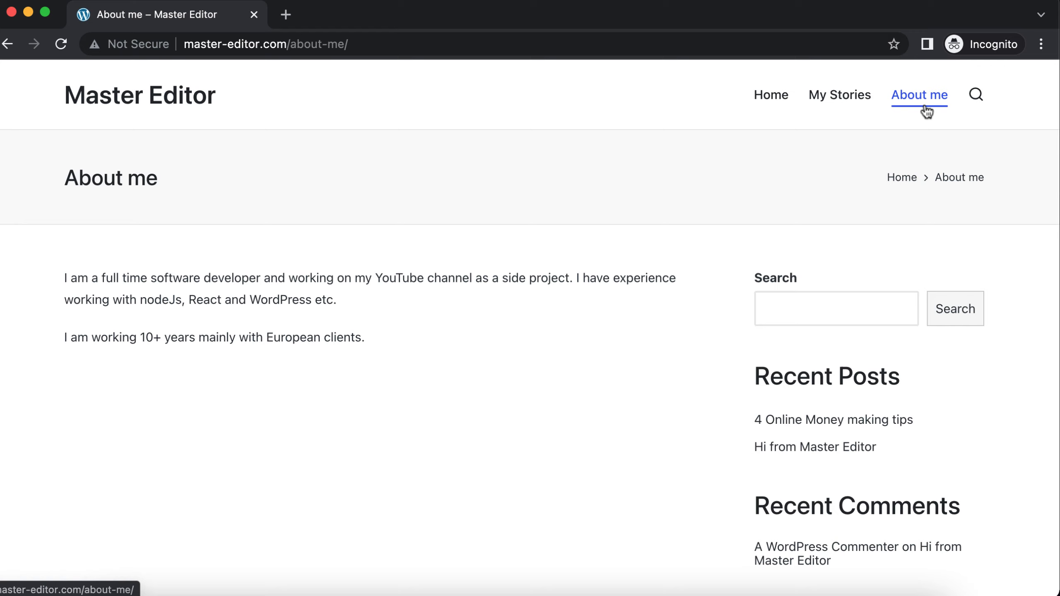
left_click(926, 111)
scroll(851, 192, "down", 2)
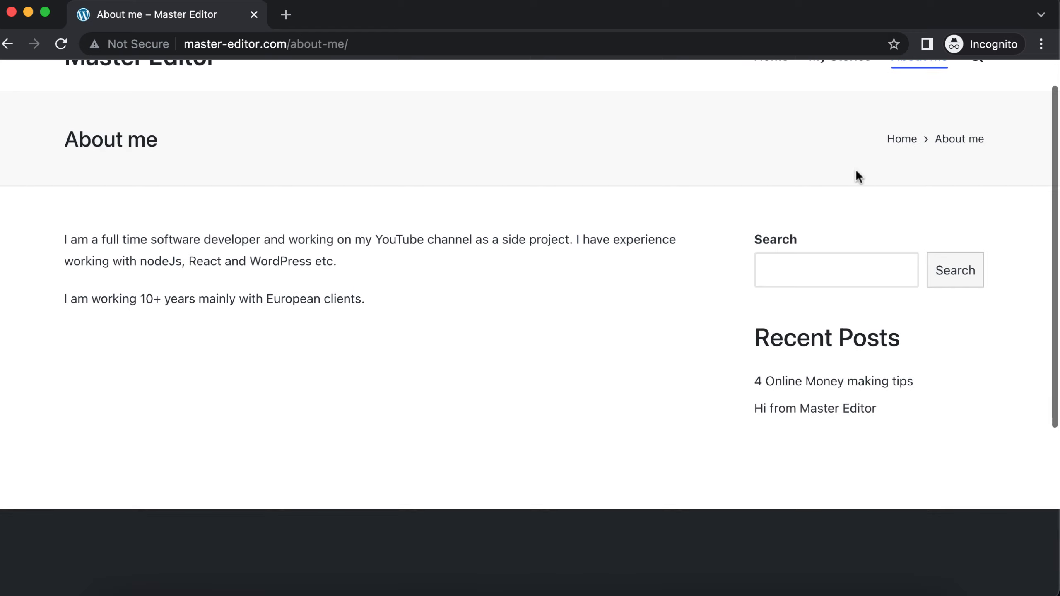
scroll(676, 326, "down", 6)
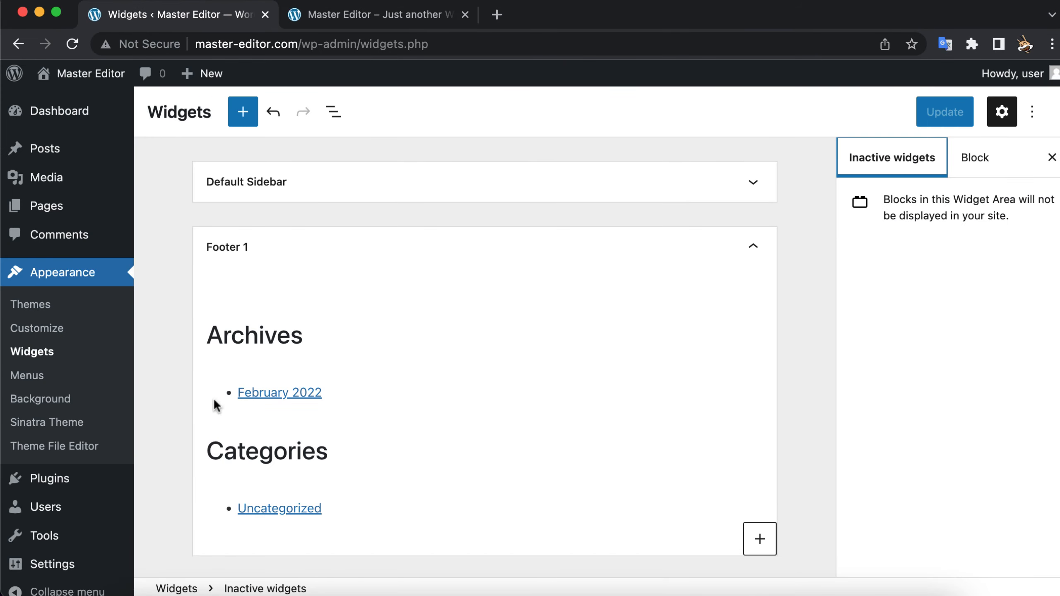
Open the list of installed plugins and look through the plugins it contains
mouse_move(90, 486)
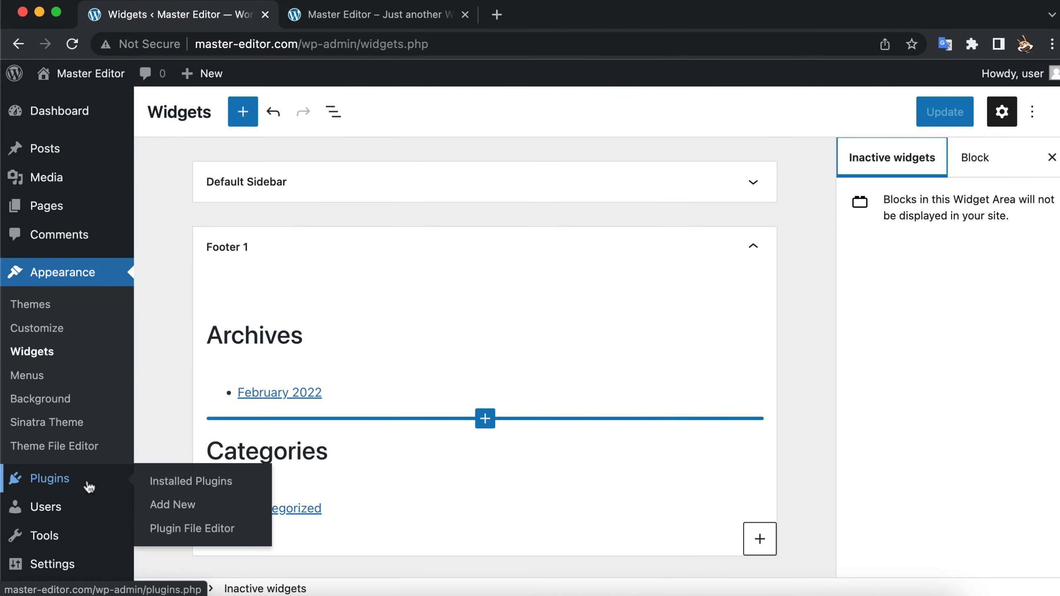
left_click(176, 484)
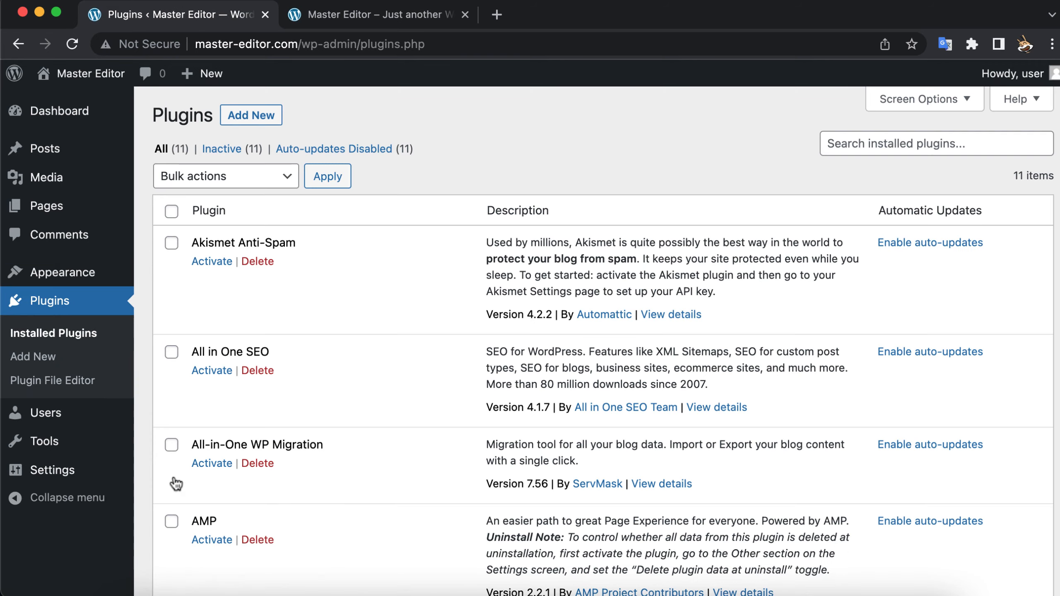
scroll(177, 483, "down", 3)
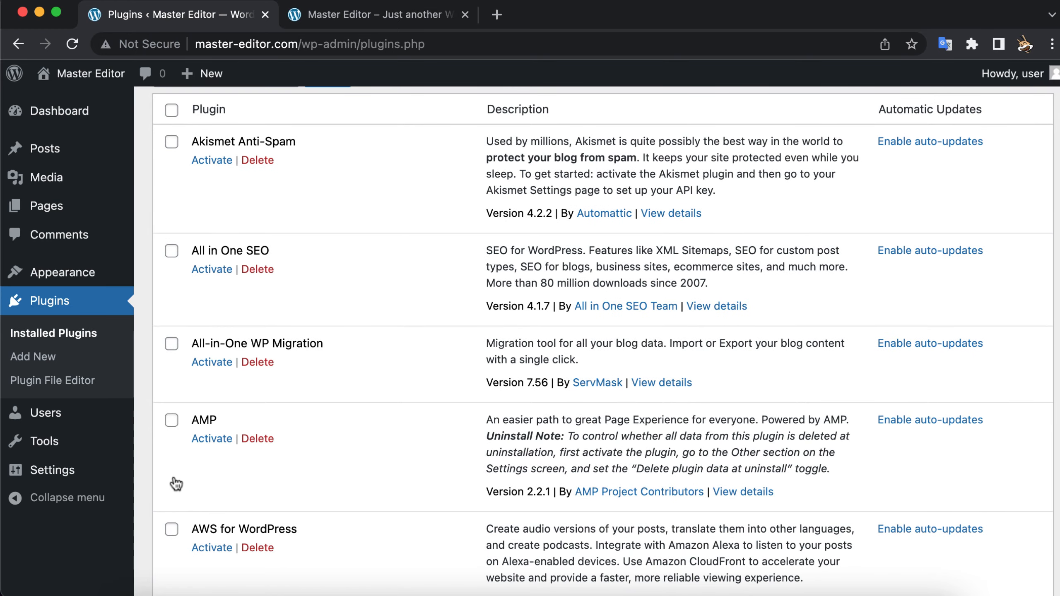
scroll(176, 484, "up", 3)
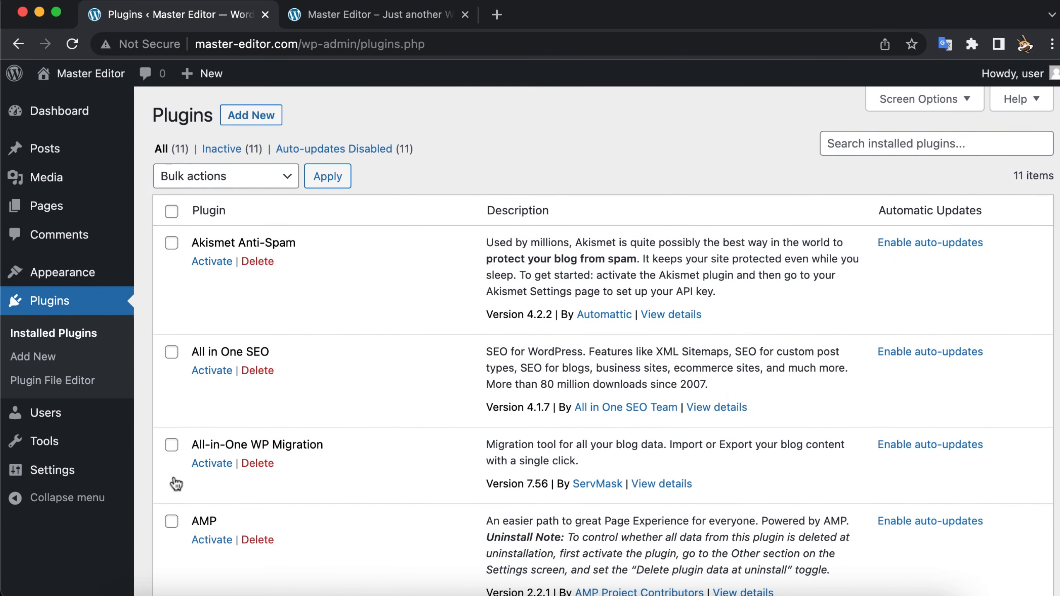
Install the Yoast SEO plugin from the popular plugins and activate it
left_click(248, 117)
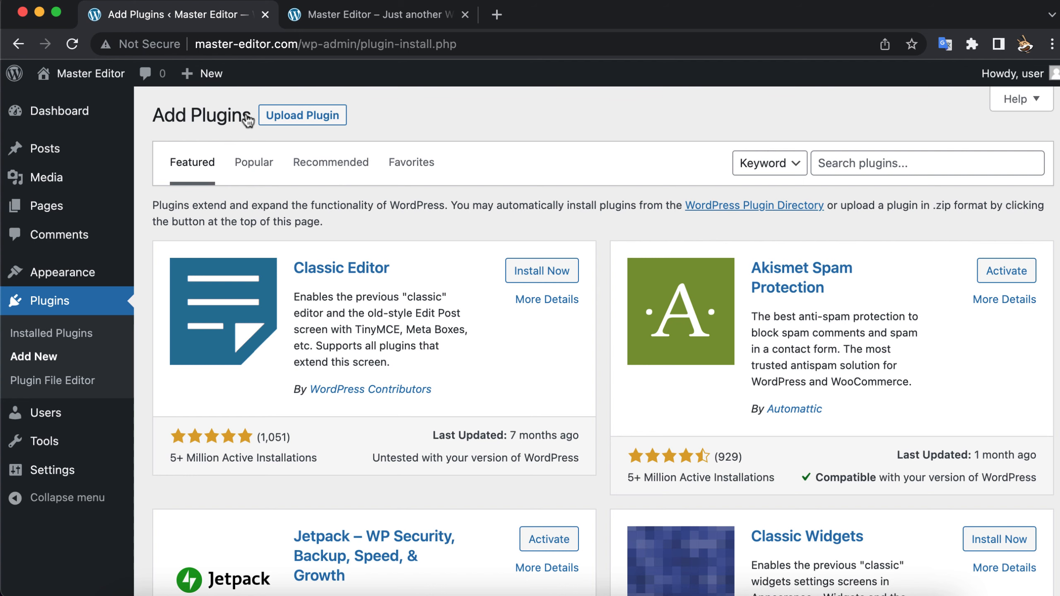
left_click(259, 164)
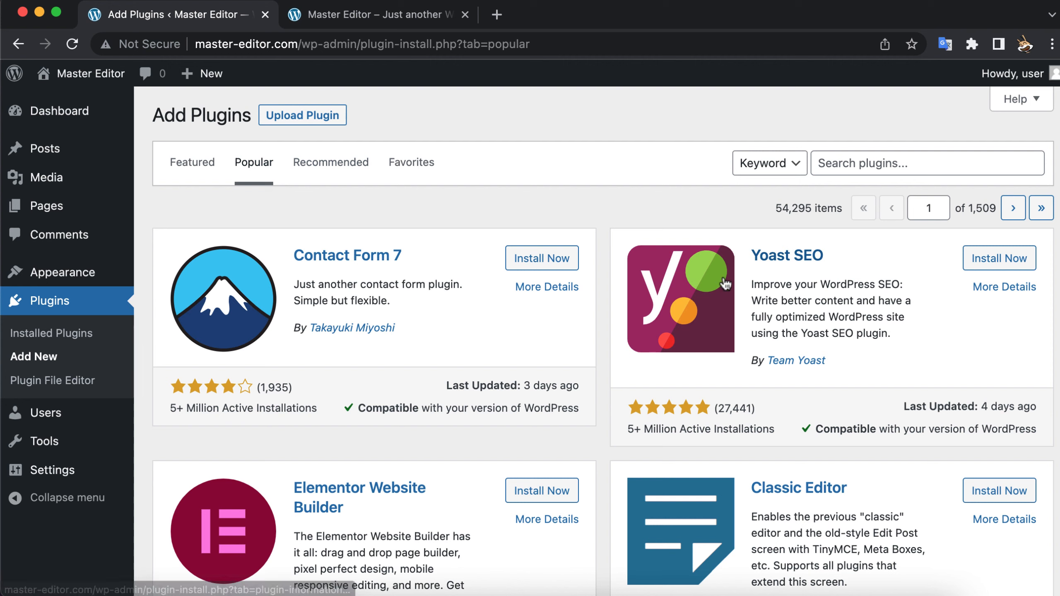
left_click(996, 263)
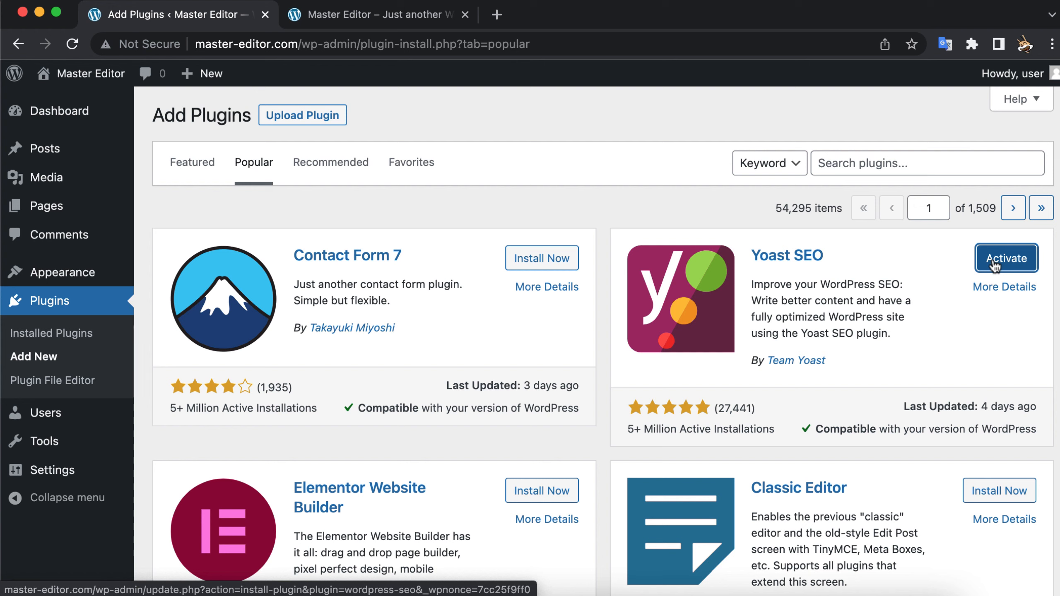
left_click(995, 266)
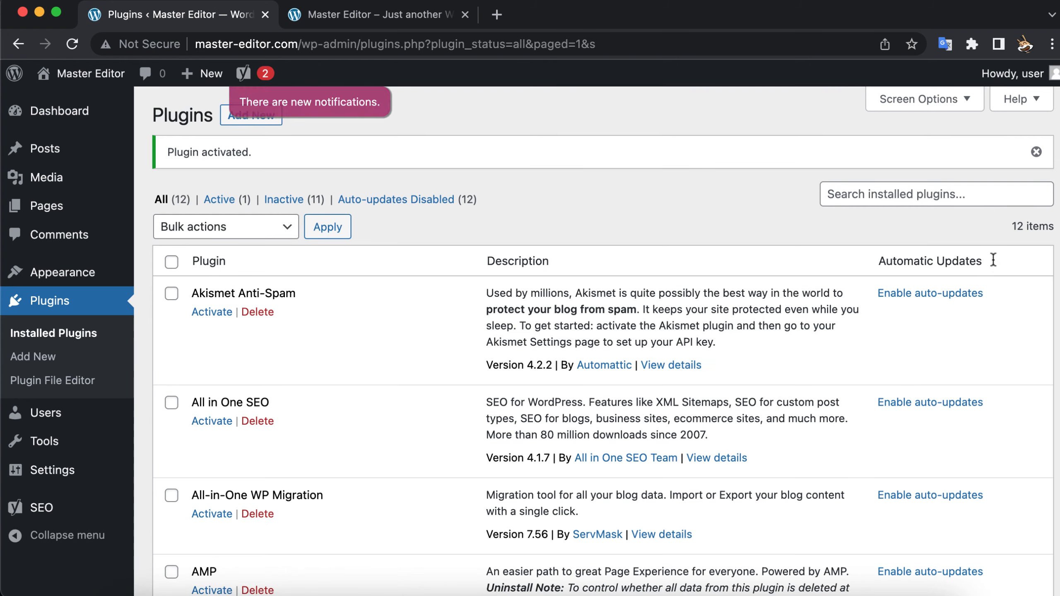
Find Yoast SEO among the installed plugins, open its settings and review the general dashboard
scroll(530, 309, "down", 5)
scroll(530, 309, "down", 17)
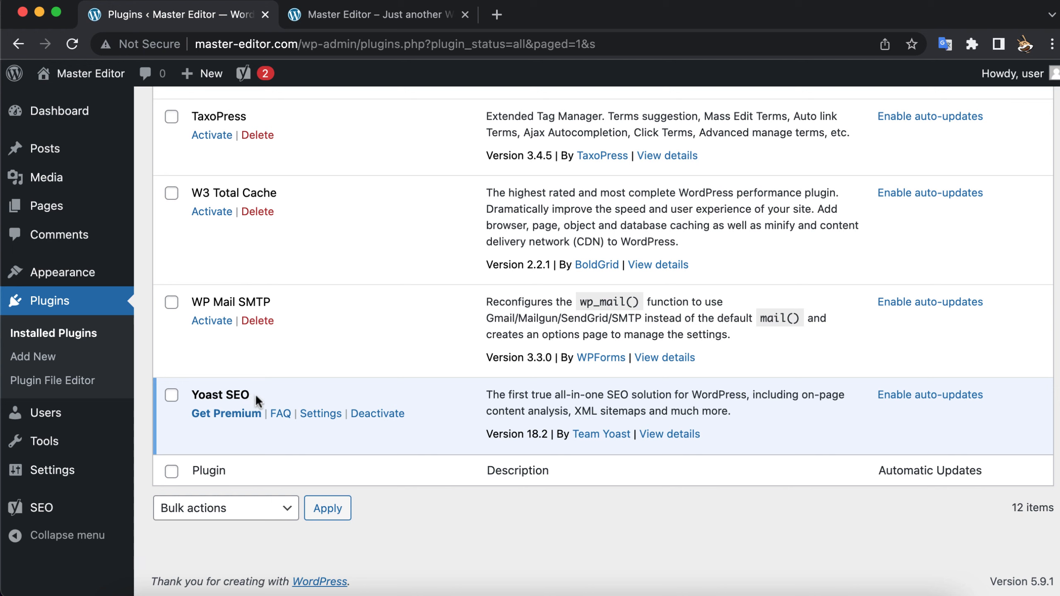
left_click(319, 414)
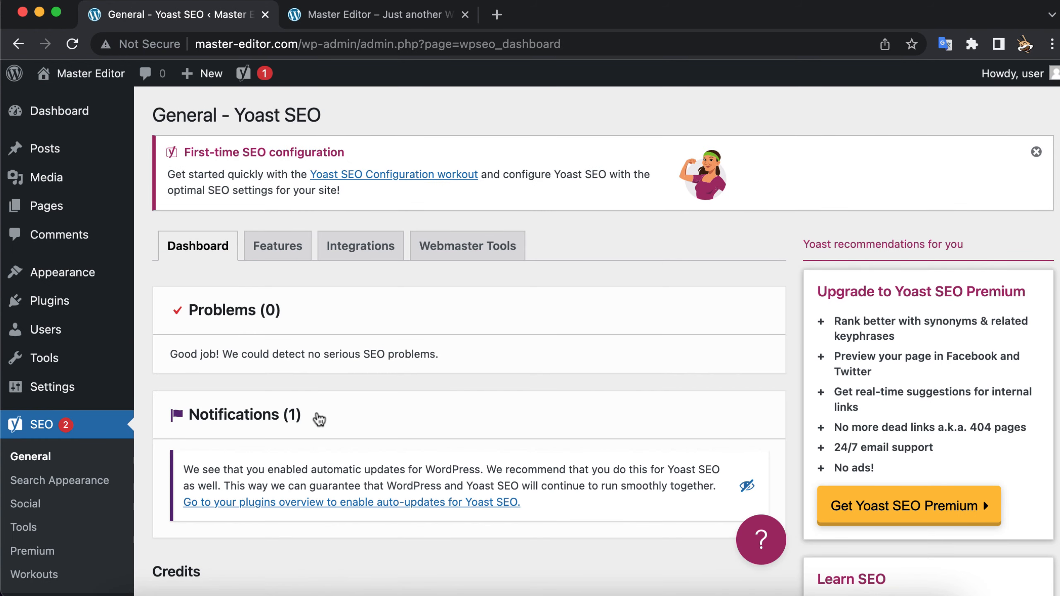
scroll(319, 418, "down", 7)
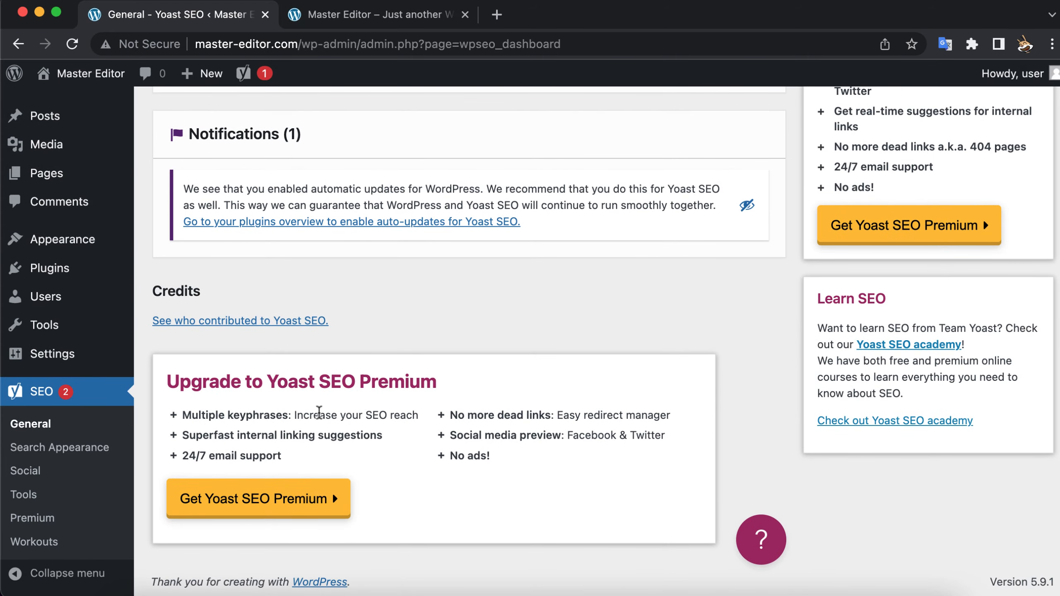
scroll(319, 414, "up", 7)
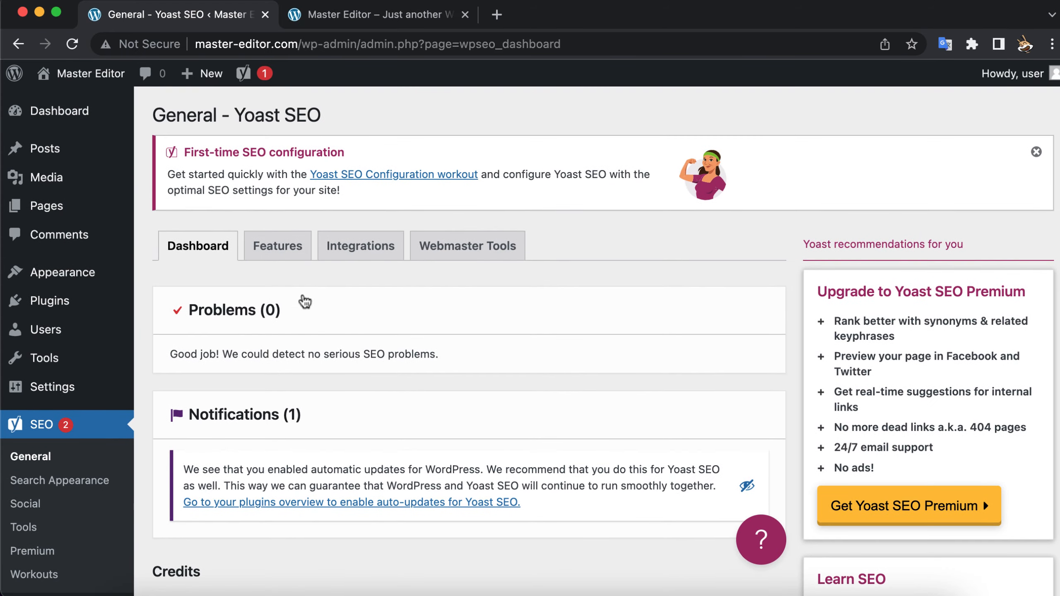
Review the Yoast SEO feature switches and open its third-party integration settings
left_click(294, 255)
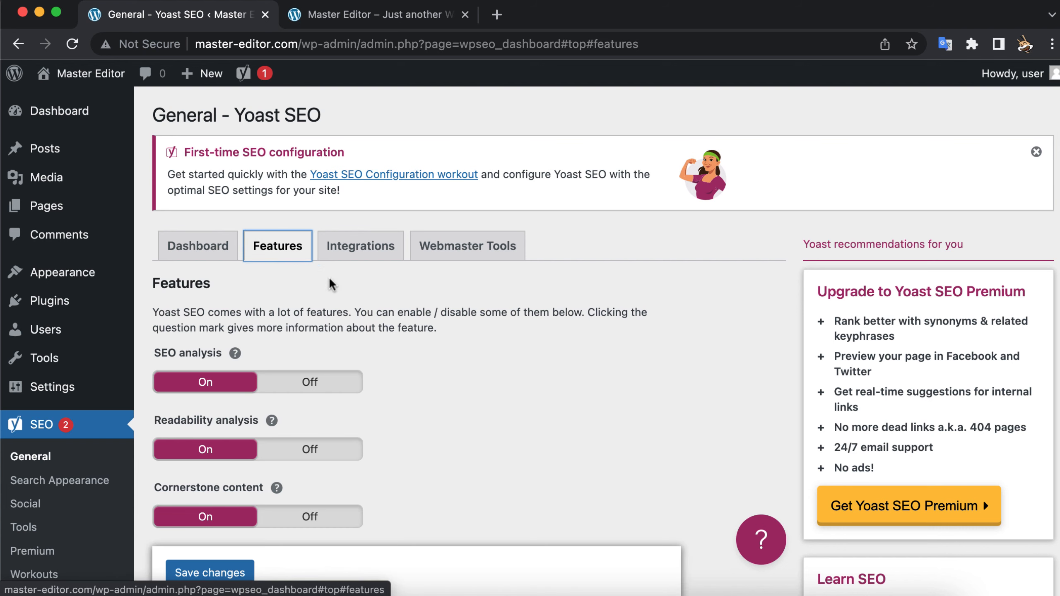
scroll(384, 320, "down", 4)
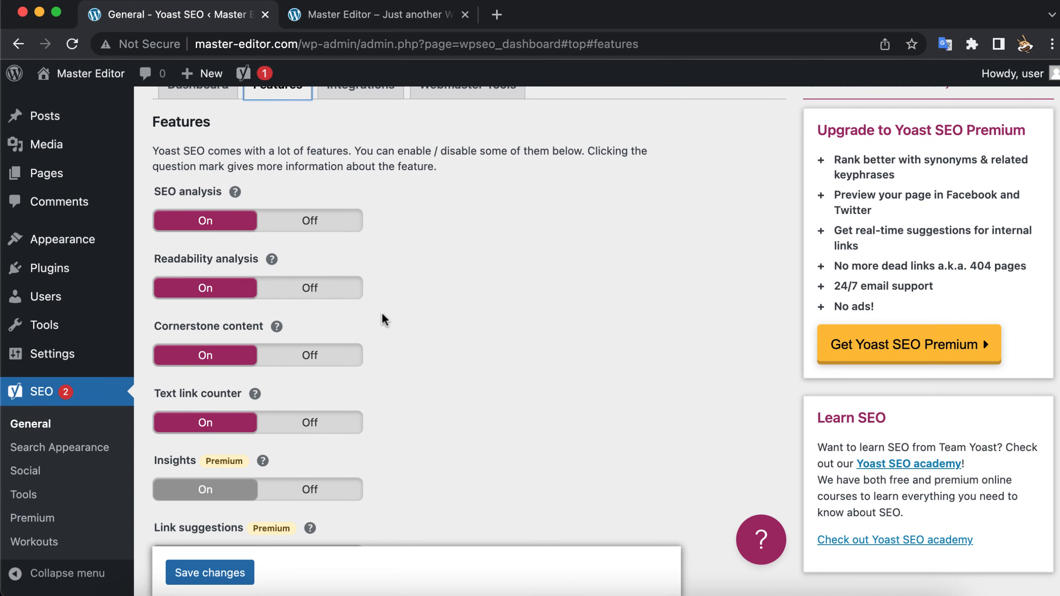
scroll(383, 319, "up", 4)
left_click(365, 251)
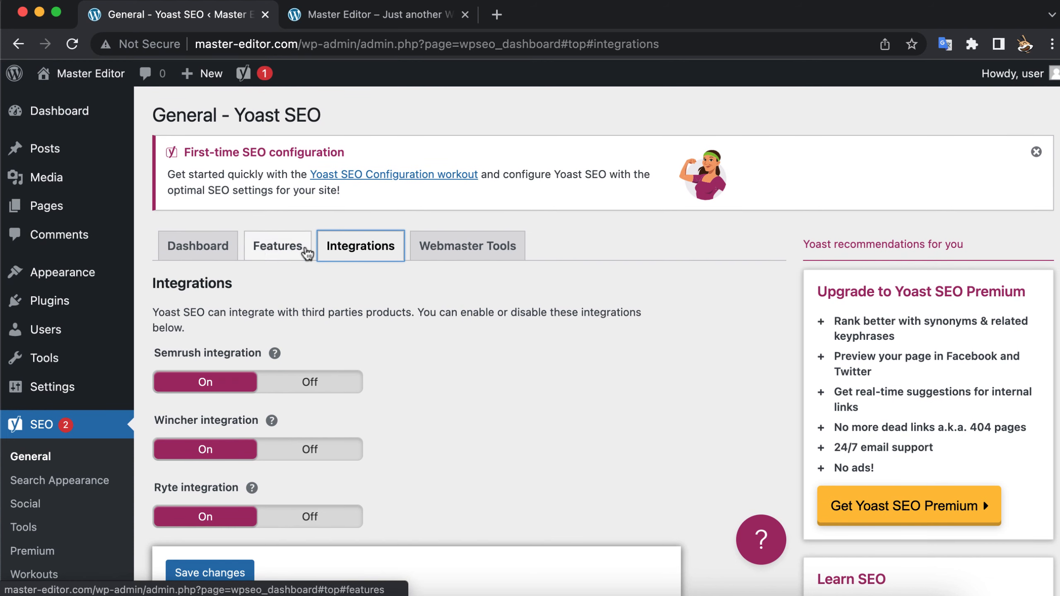
Open the About me page for editing from the list of all pages
mouse_move(79, 217)
left_click(163, 217)
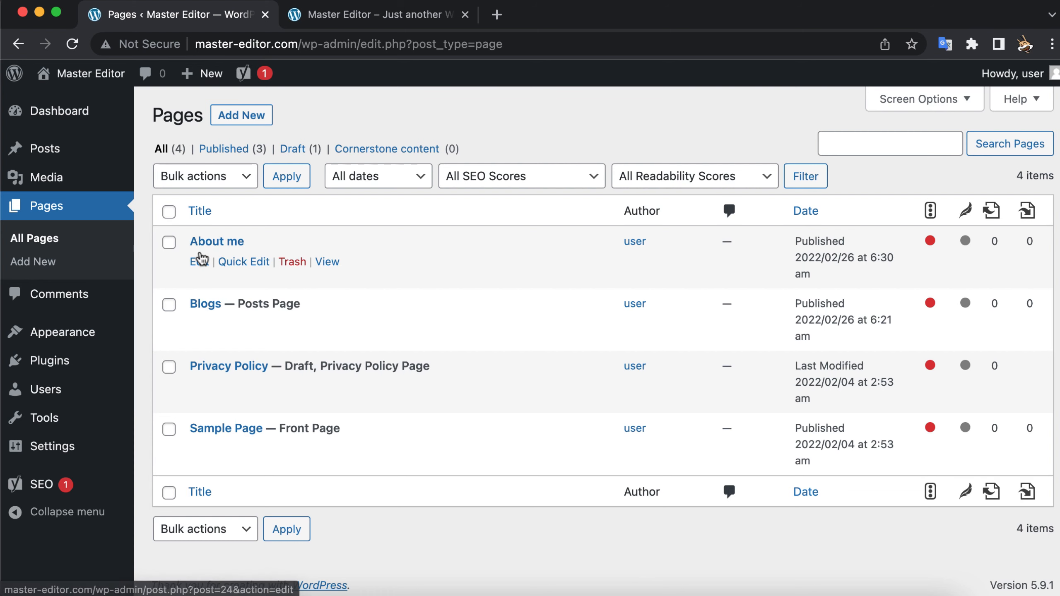
left_click(199, 262)
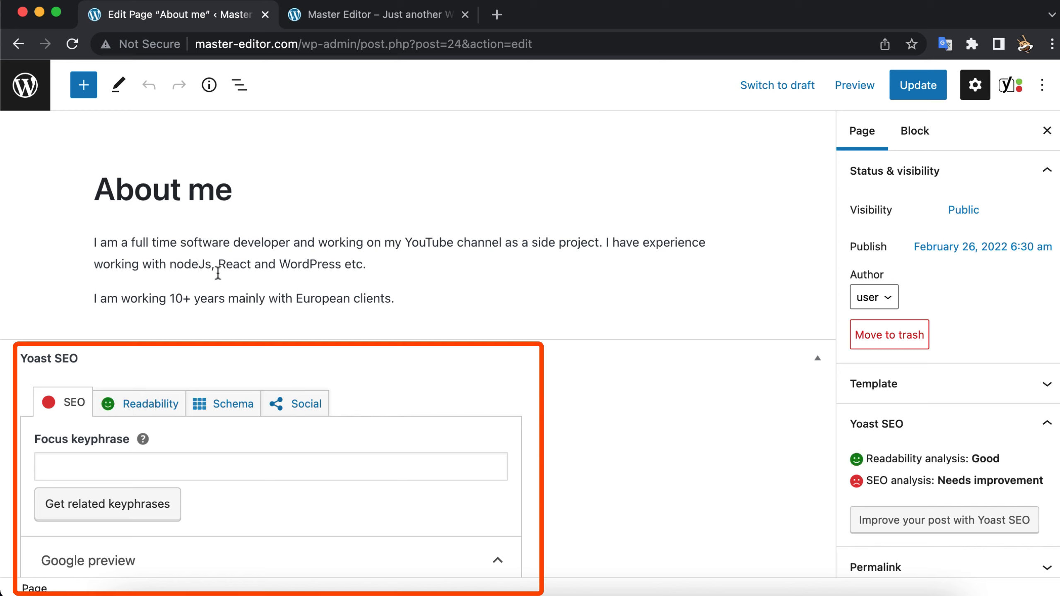
Switch the Yoast SEO Google preview to the desktop result and review the SEO title, slug and meta description fields
scroll(473, 353, "down", 5)
scroll(472, 352, "down", 2)
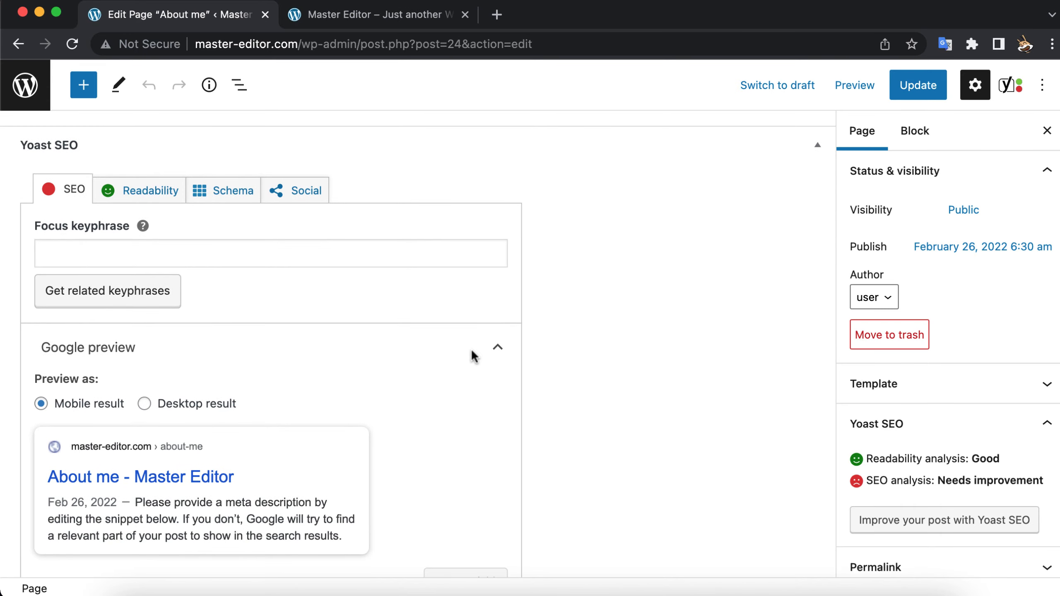
left_click(196, 406)
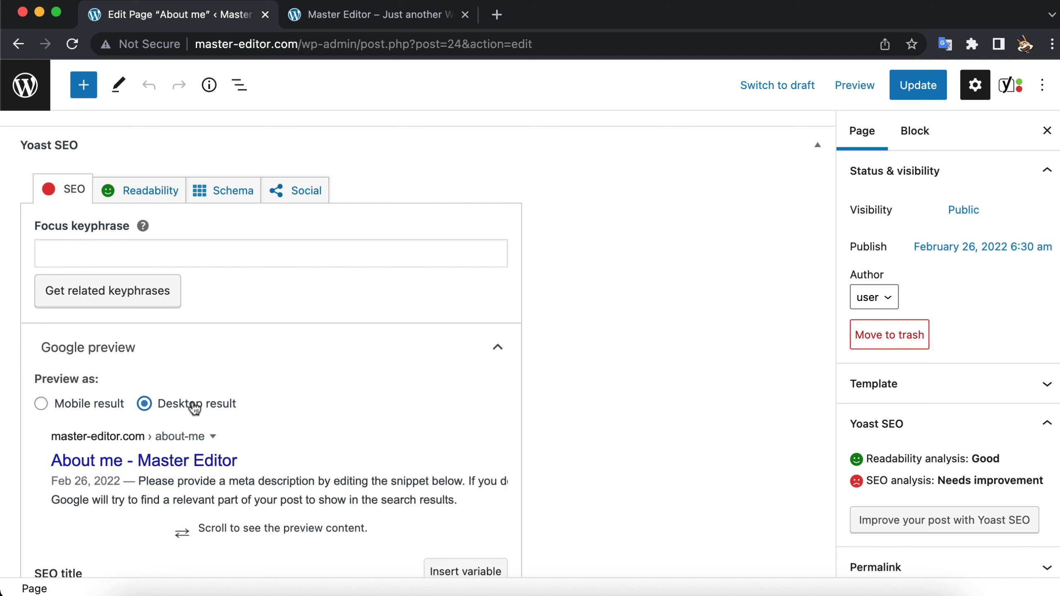
scroll(339, 378, "down", 10)
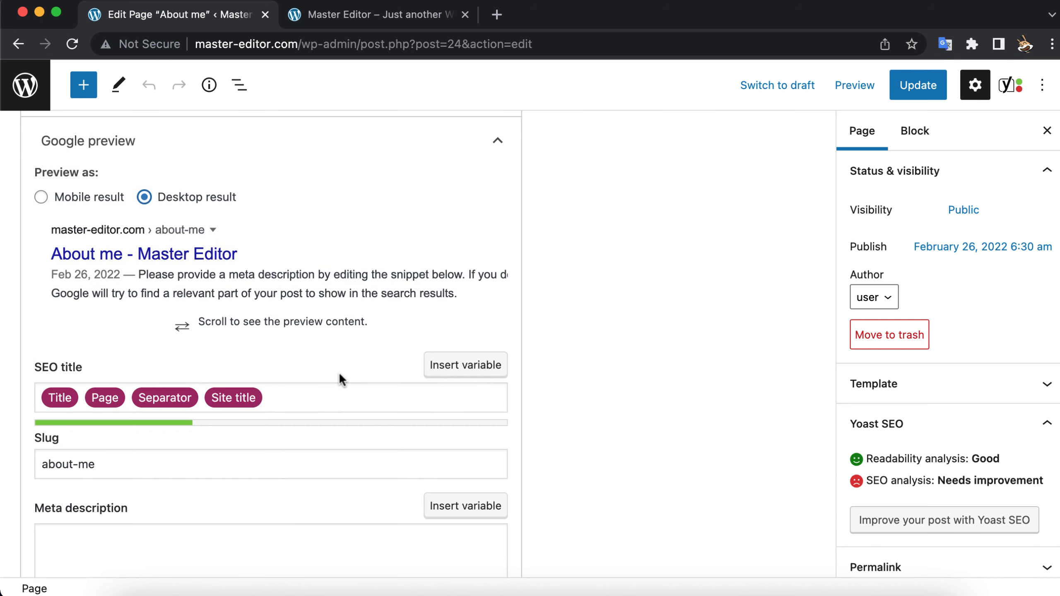
scroll(340, 376, "down", 1)
left_click(340, 375)
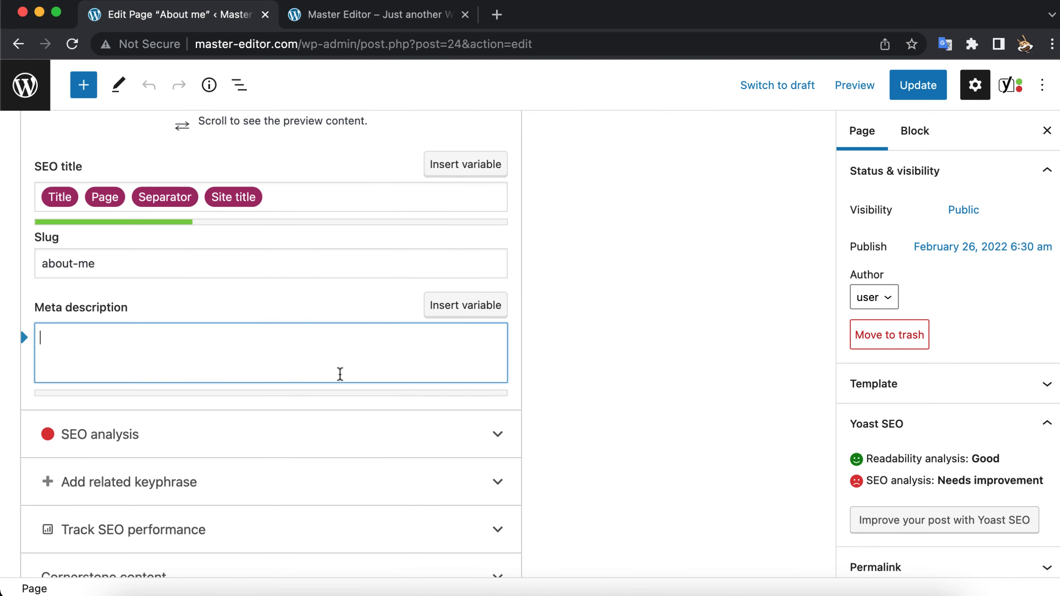
Open the page's Yoast SEO social settings and review the Facebook and Twitter preview fields
scroll(340, 375, "up", 10)
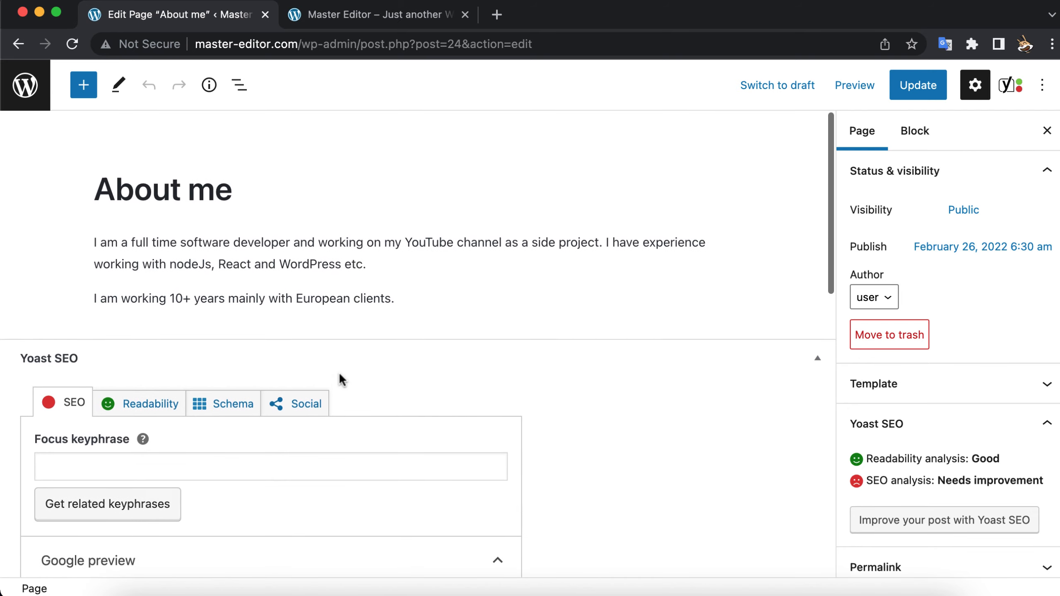
left_click(295, 407)
scroll(433, 350, "down", 3)
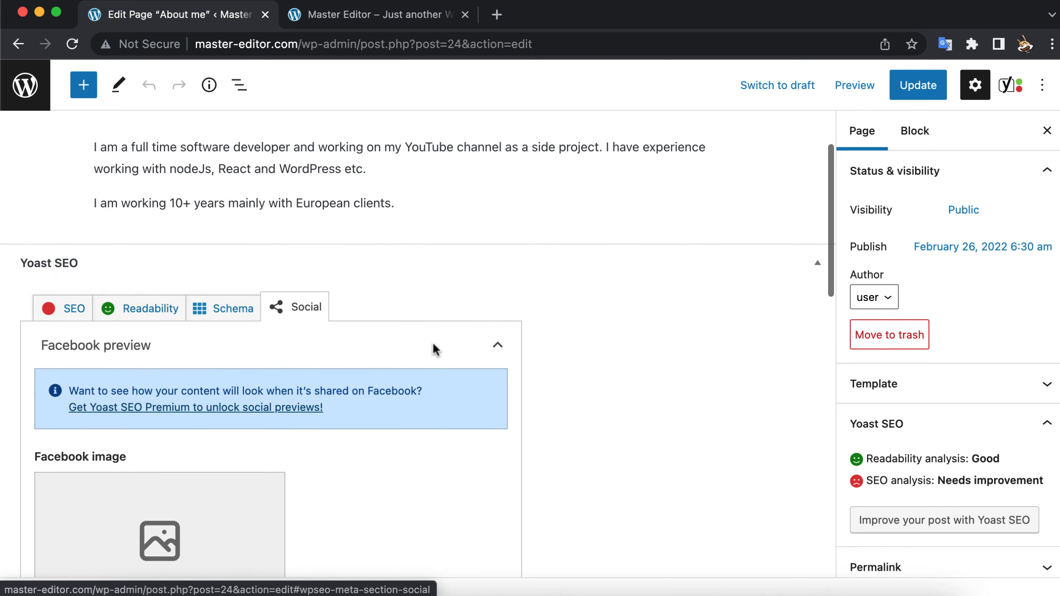
scroll(436, 351, "down", 3)
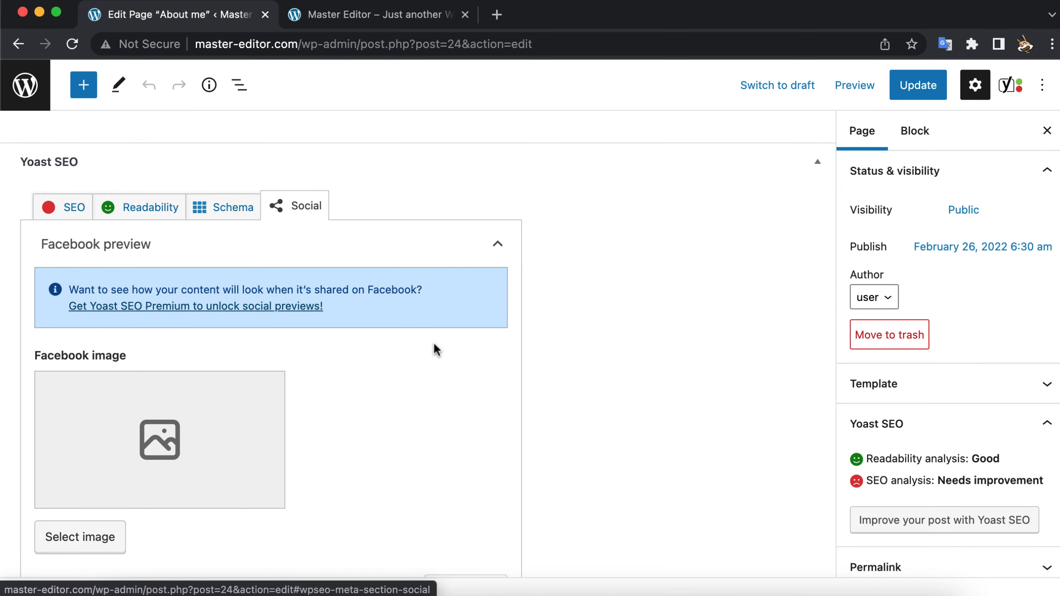
scroll(434, 345, "down", 2)
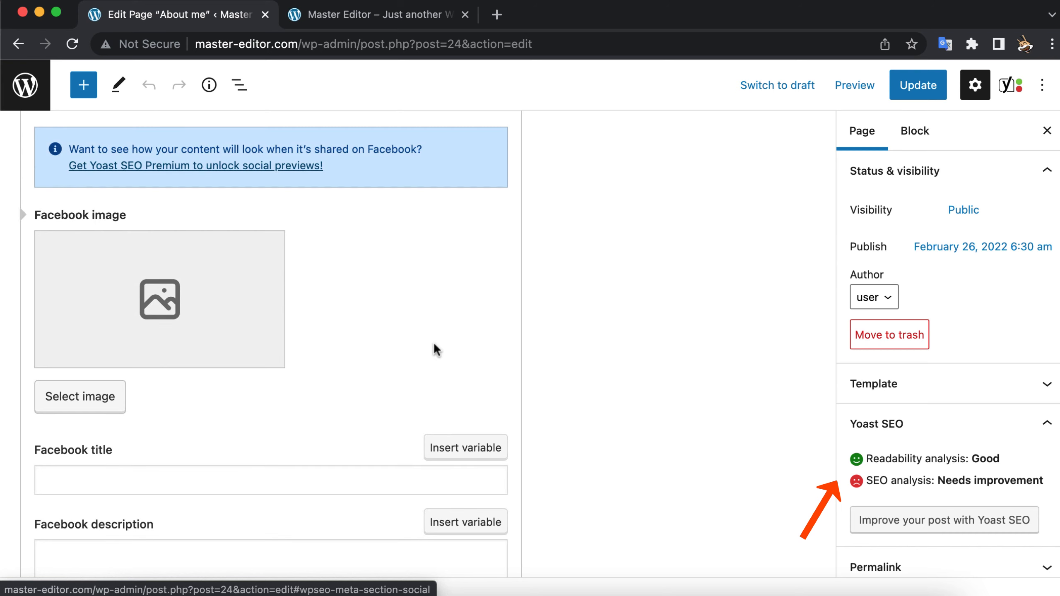
scroll(434, 345, "down", 2)
scroll(434, 345, "down", 5)
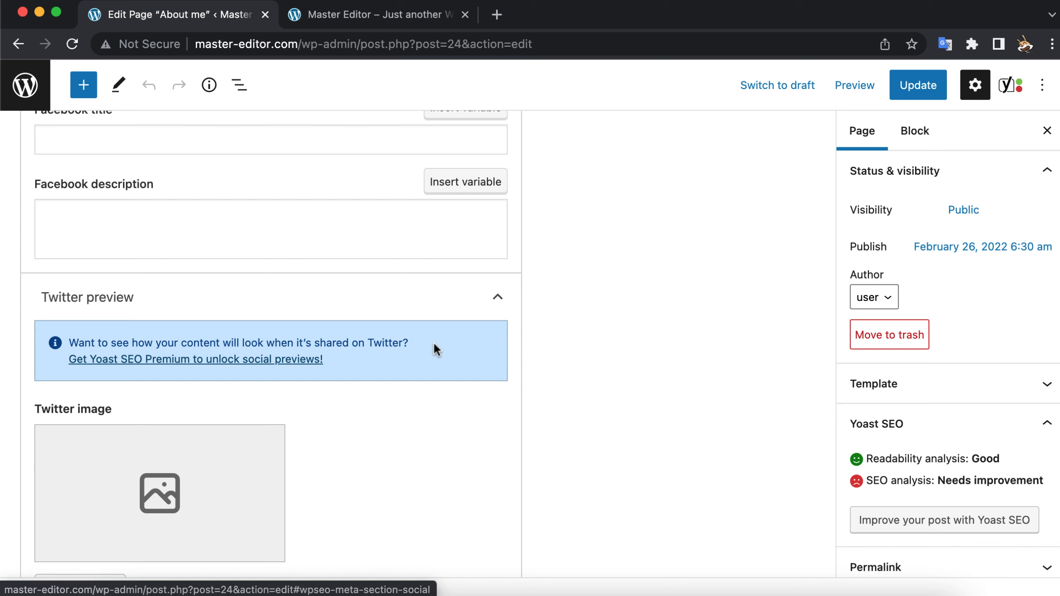
scroll(434, 345, "up", 12)
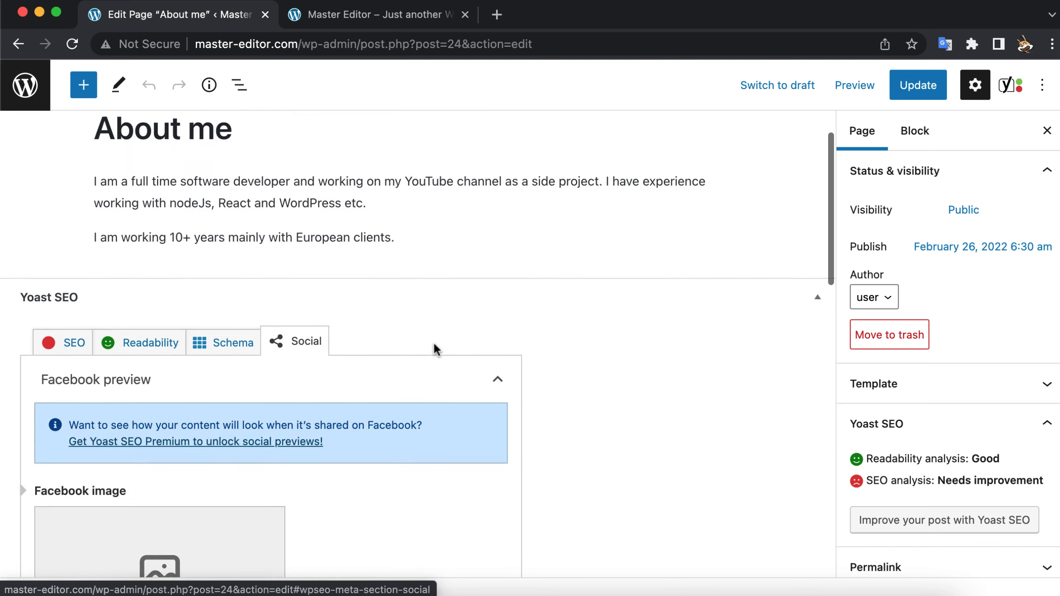